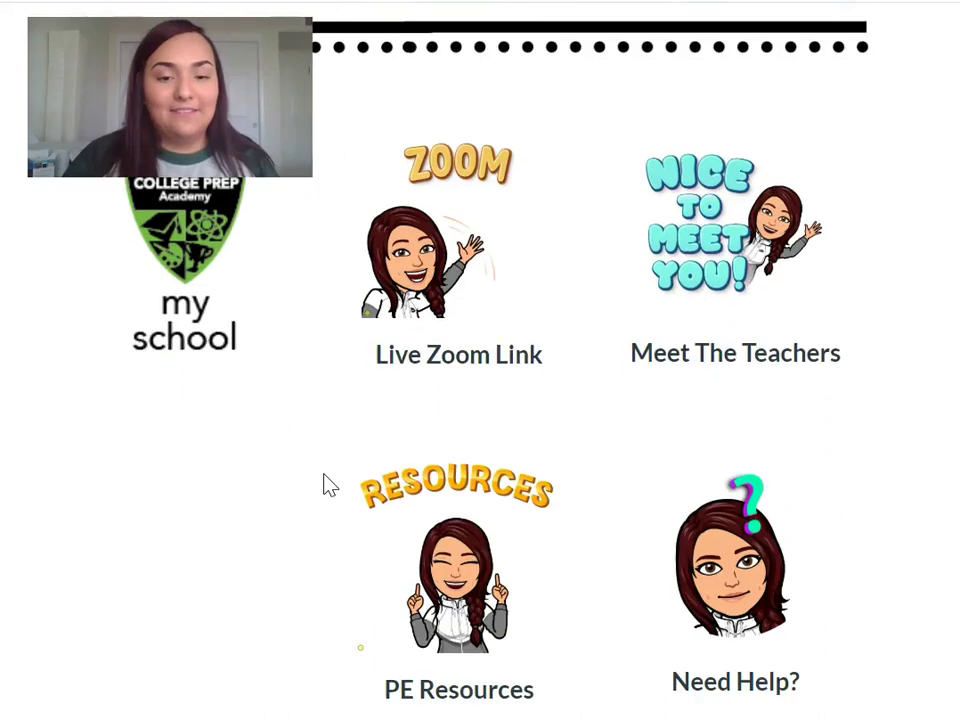
# Step: Review the 5th grade PE course page from the resource links up to the gym header banner
pyautogui.scroll(10, 330, 486)
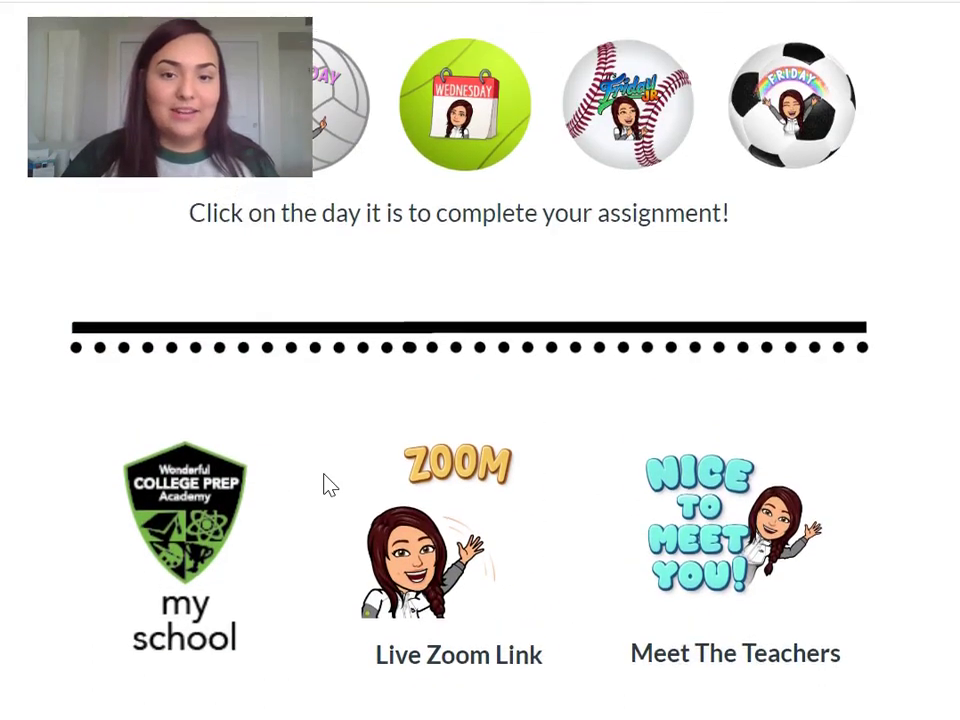
pyautogui.scroll(8, 325, 485)
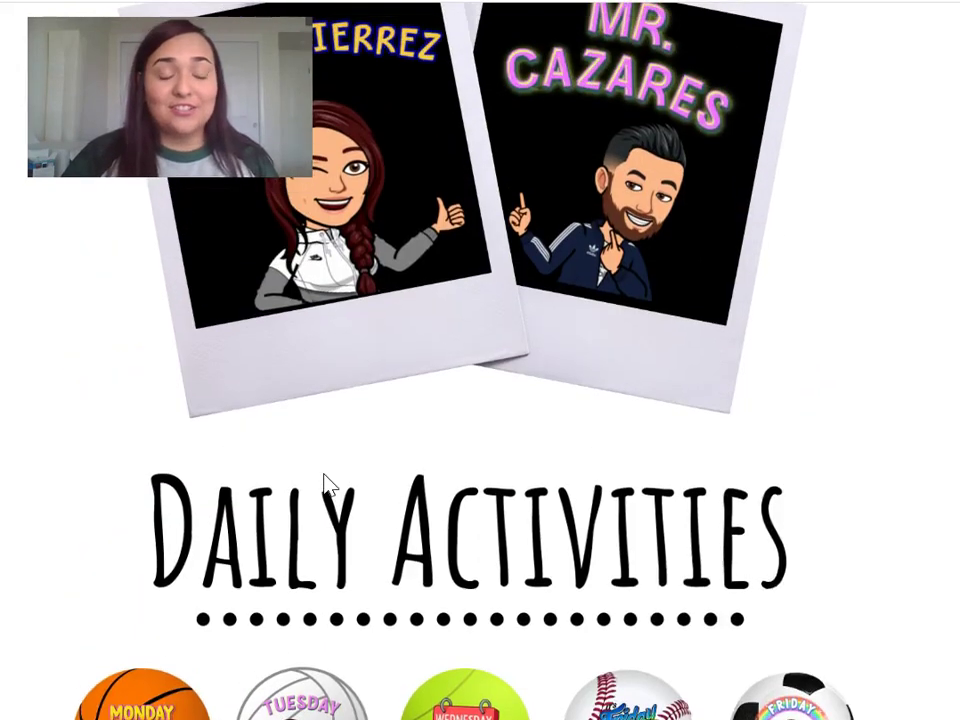
pyautogui.scroll(8, 325, 485)
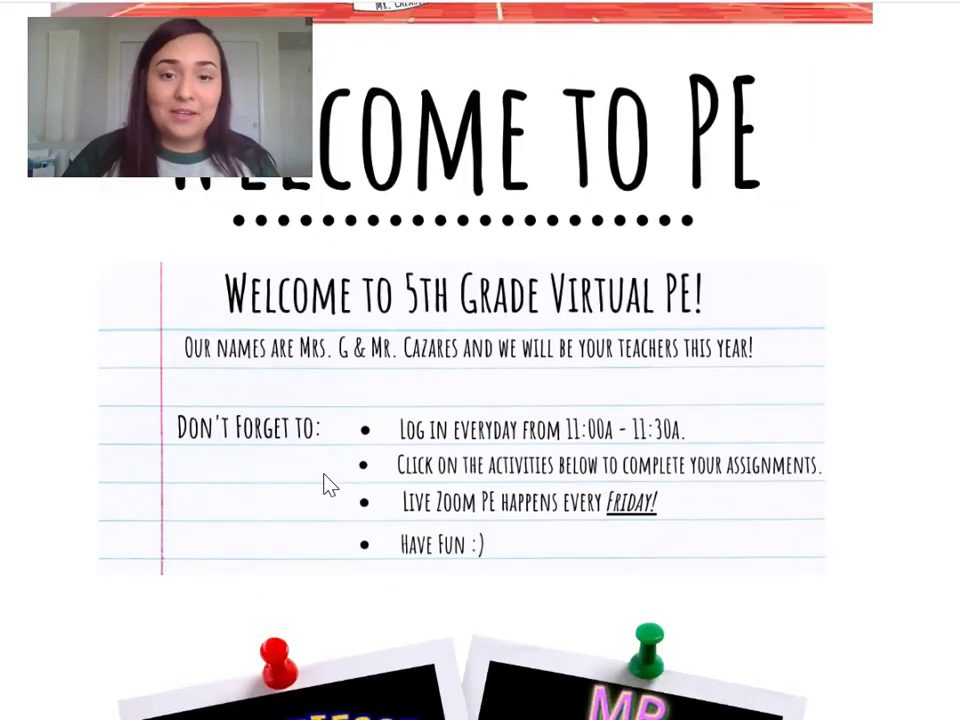
pyautogui.scroll(2, 325, 485)
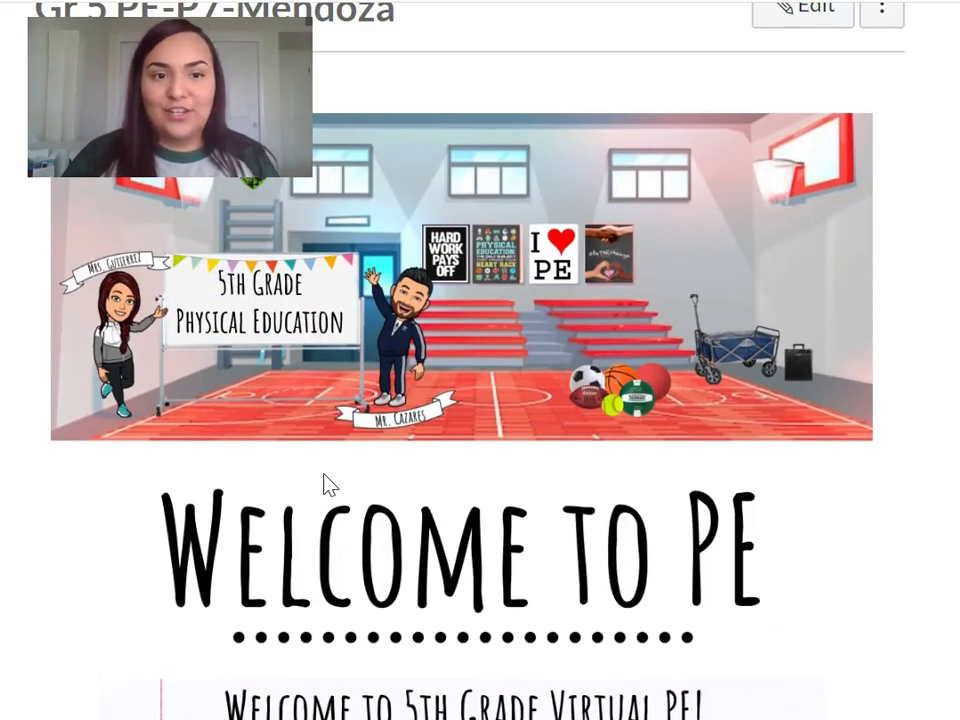
pyautogui.click(160, 645)
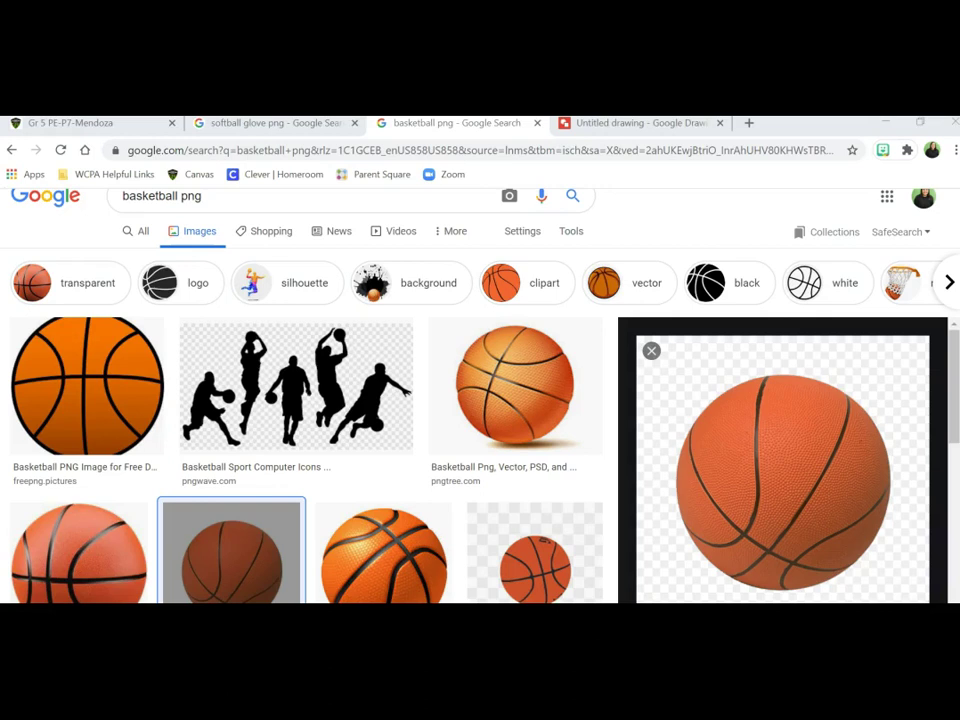
# Step: Look through the Google image results for "basketball png" for a suitable basketball picture
pyautogui.scroll(1, 251, 375)
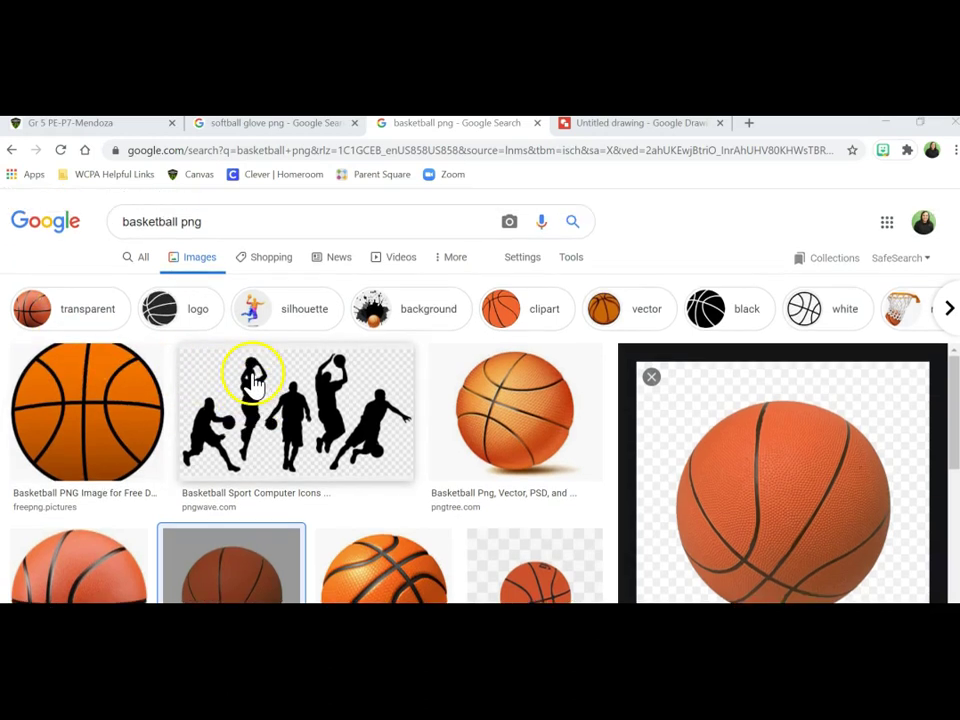
pyautogui.click(231, 221)
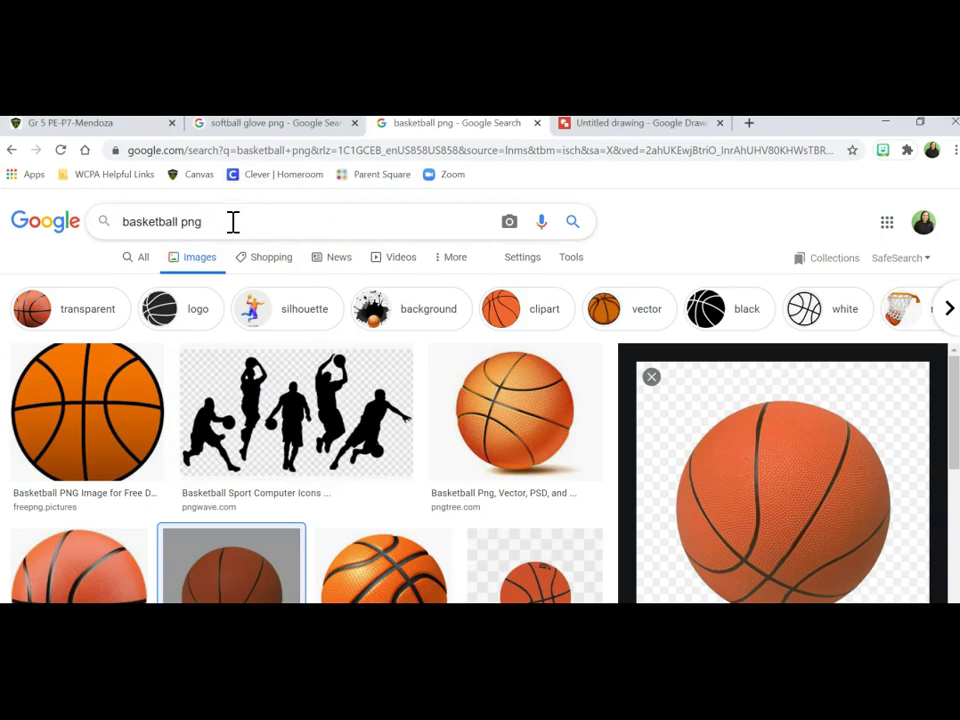
pyautogui.click(214, 221)
pyautogui.scroll(-1, 214, 221)
pyautogui.scroll(1, 214, 221)
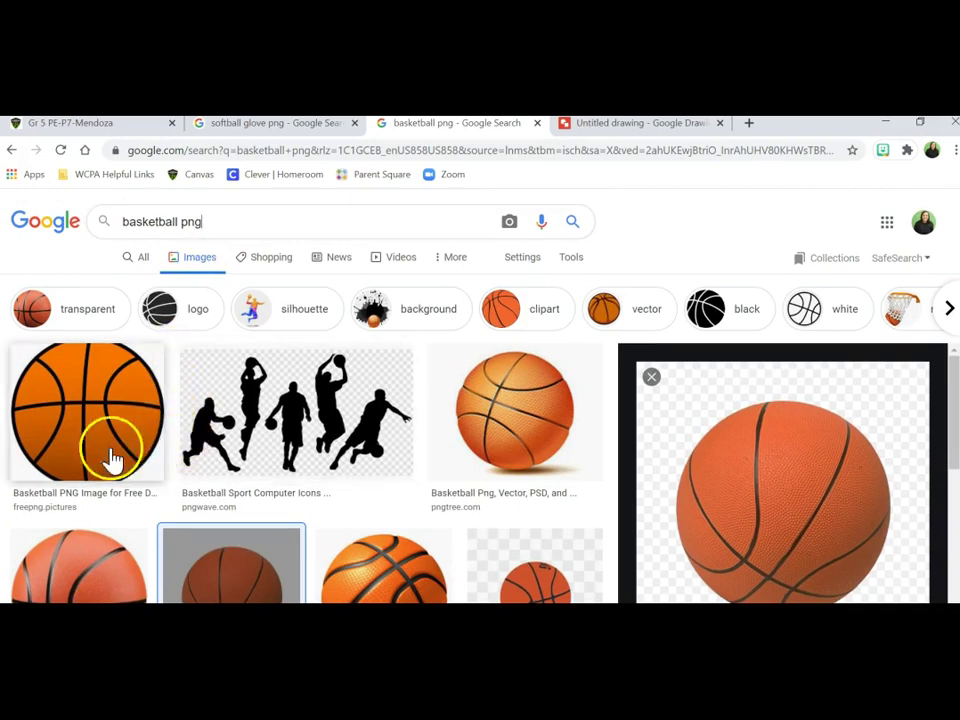
pyautogui.scroll(-2, 330, 458)
pyautogui.scroll(-1, 330, 458)
pyautogui.scroll(3, 330, 458)
pyautogui.scroll(-2, 330, 458)
pyautogui.scroll(-1, 330, 458)
# Step: Compare the enlarged previews of the pngtree, freepnglogos and pngall basketballs, checking their backgrounds
pyautogui.click(513, 396)
pyautogui.click(513, 396)
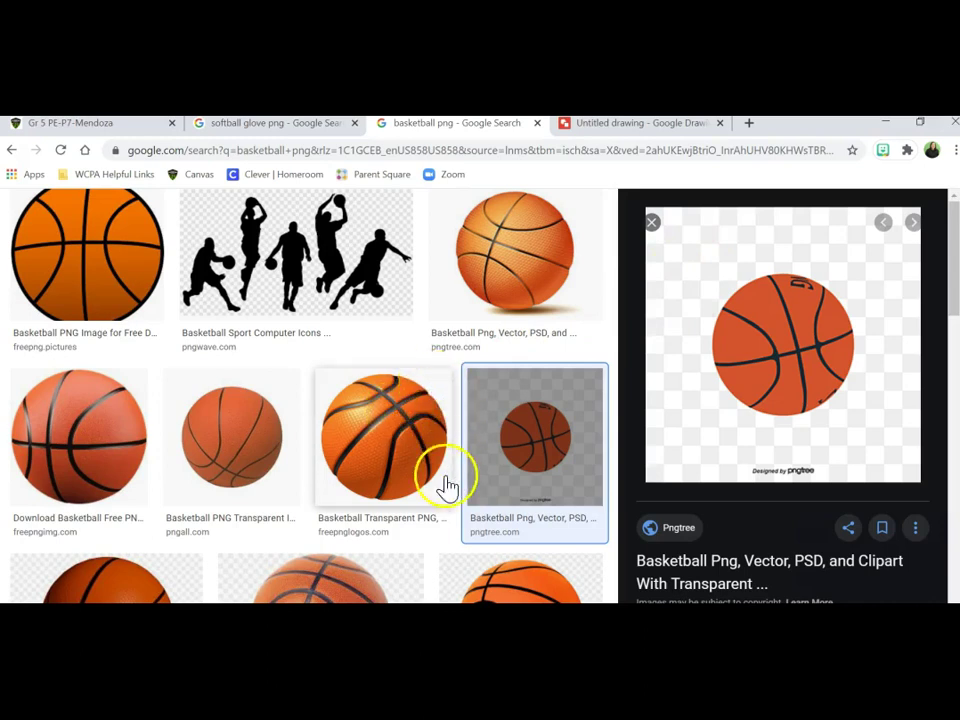
pyautogui.click(399, 421)
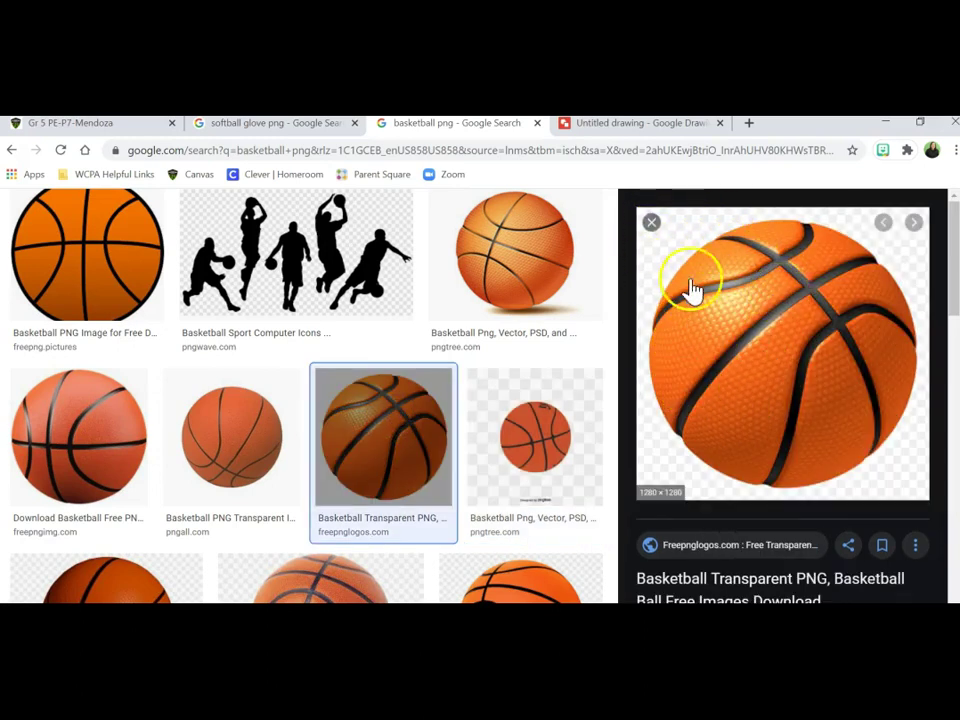
pyautogui.click(509, 412)
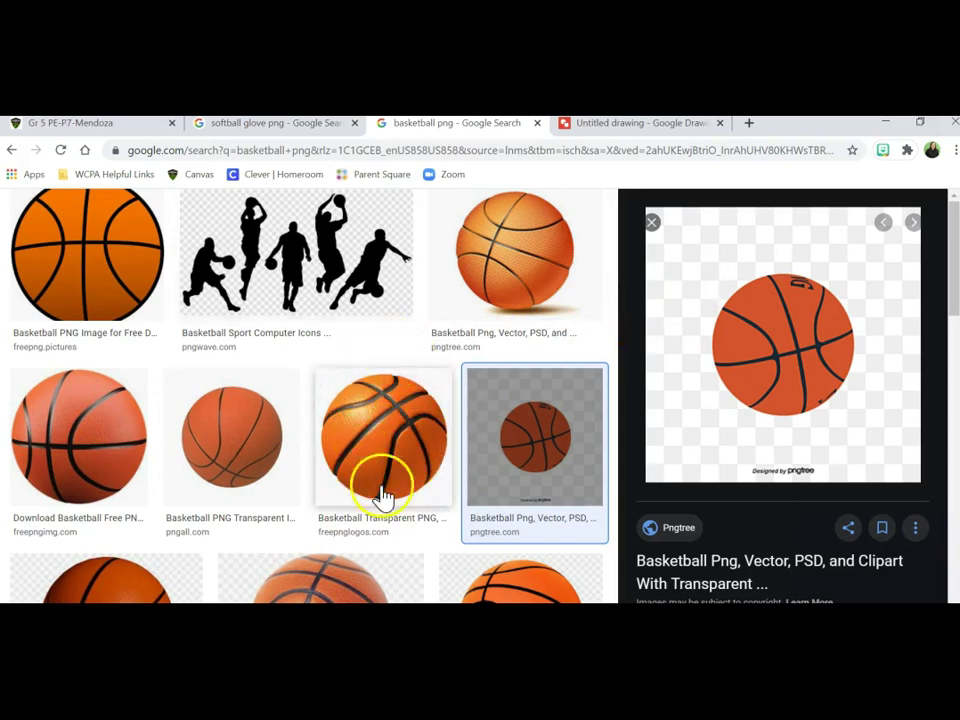
pyautogui.click(395, 408)
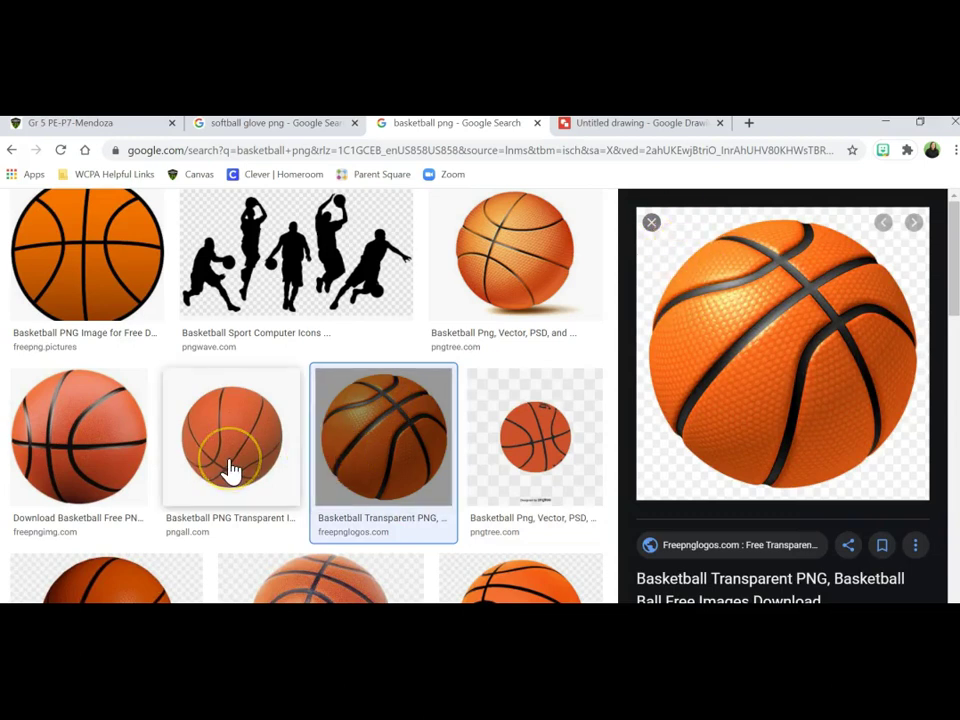
pyautogui.click(195, 430)
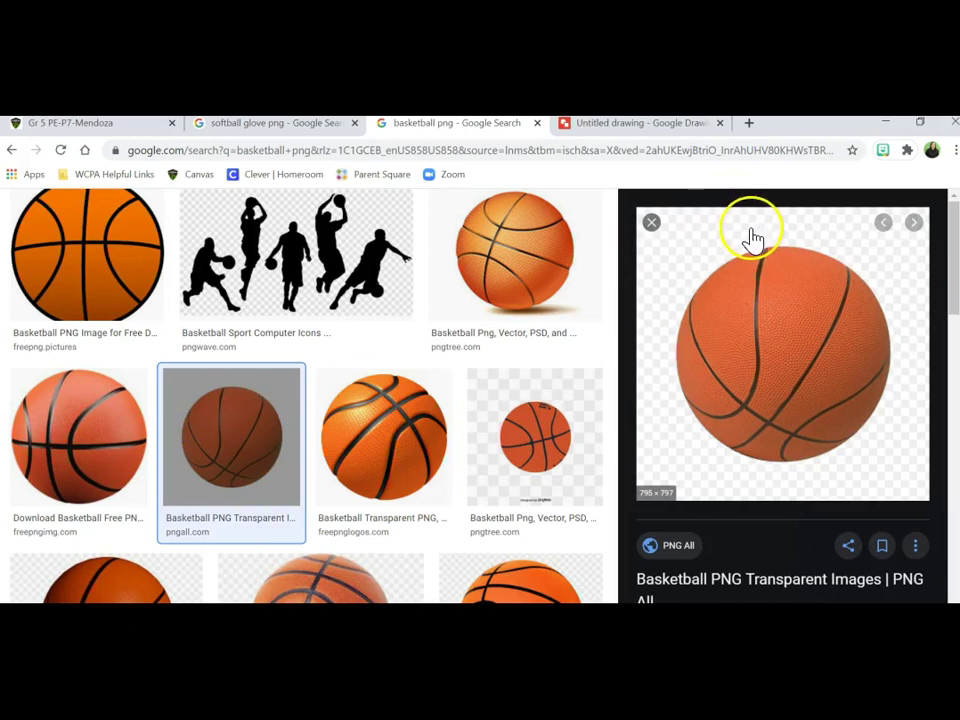
pyautogui.click(369, 444)
pyautogui.click(274, 452)
# Step: Preview the textured orange basketball from freepnglogos.com and copy its image
pyautogui.click(365, 444)
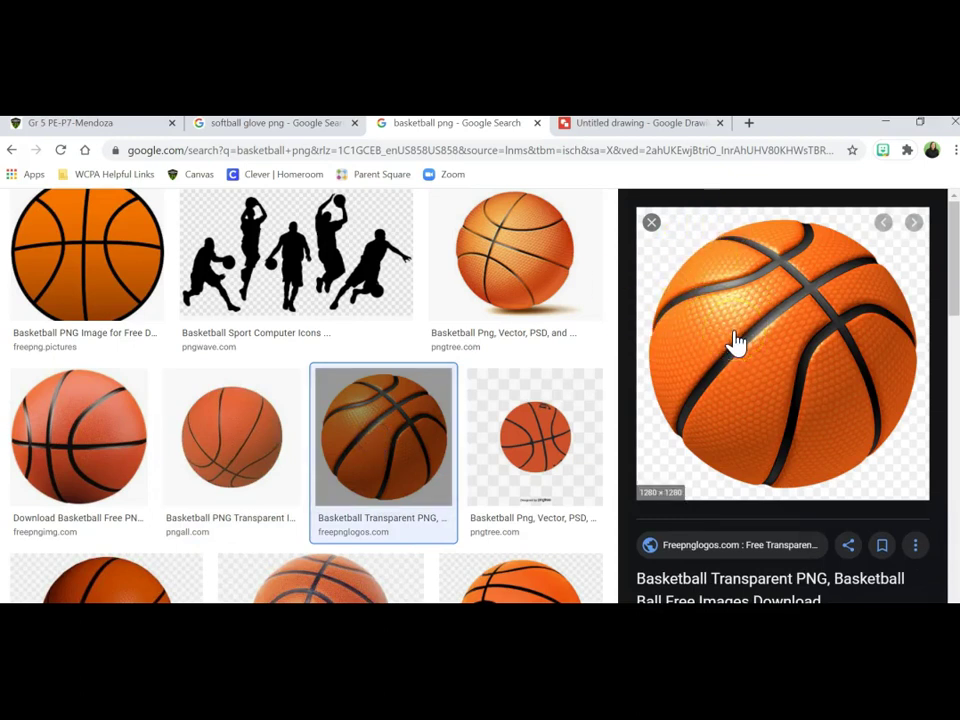
pyautogui.rightClick(735, 341)
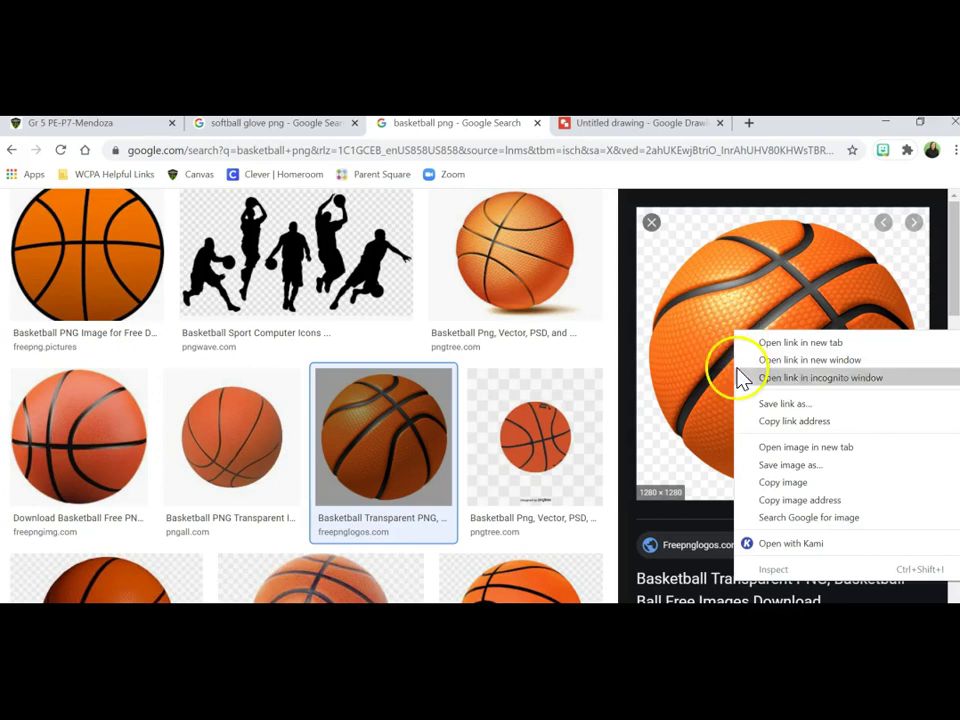
pyautogui.click(762, 484)
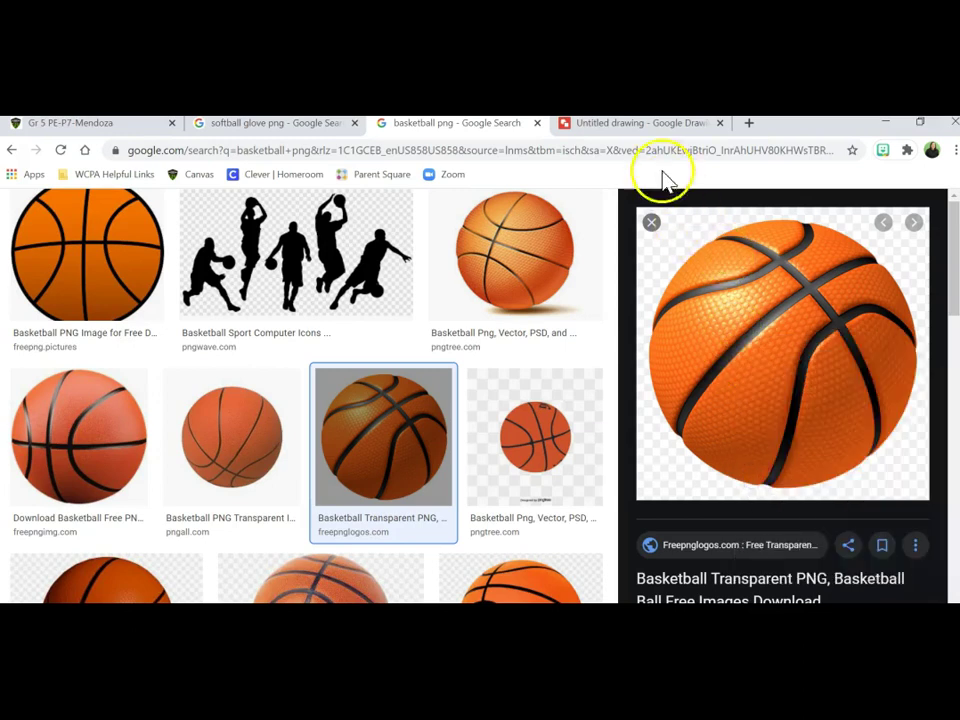
# Step: Switch to the untitled Google Drawings file, delete the old basketball and paste the copied one in its place
pyautogui.click(631, 134)
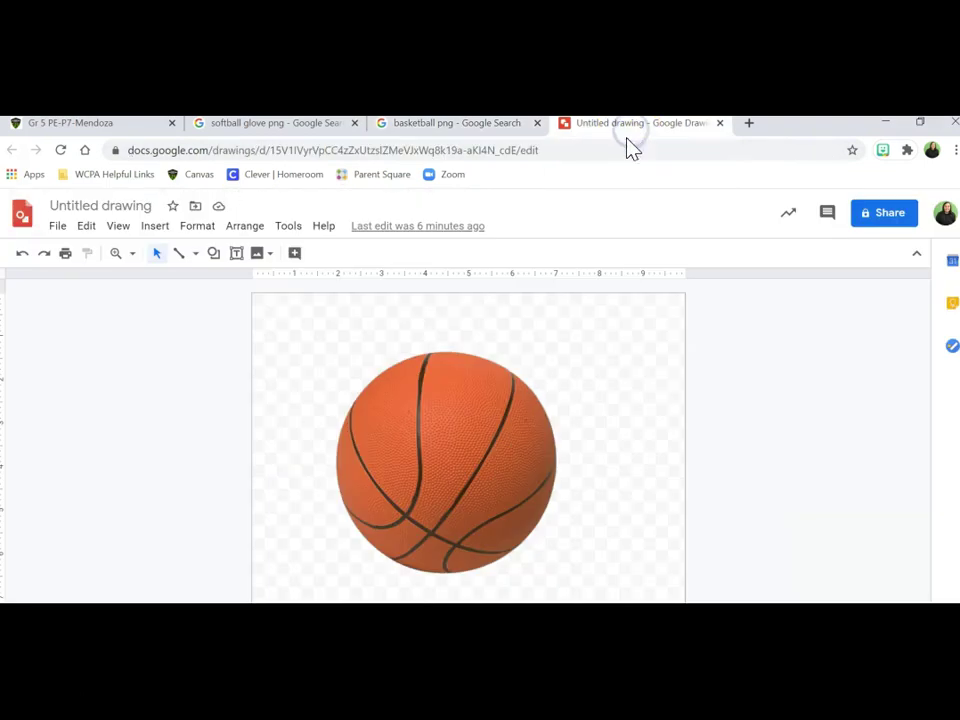
pyautogui.click(499, 409)
pyautogui.press('Delete')
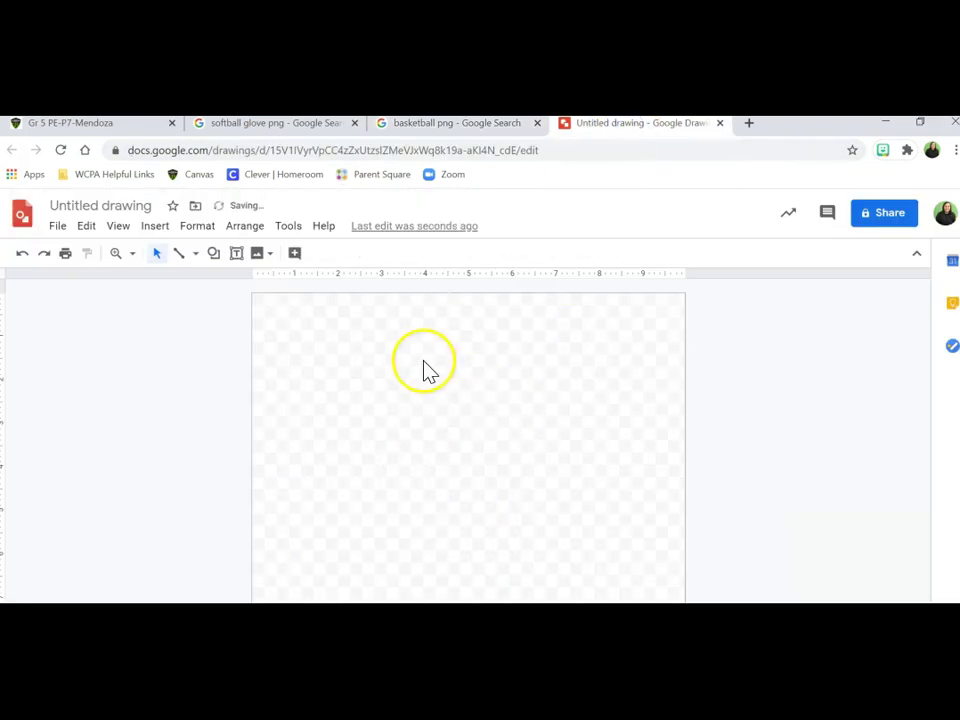
pyautogui.rightClick(425, 367)
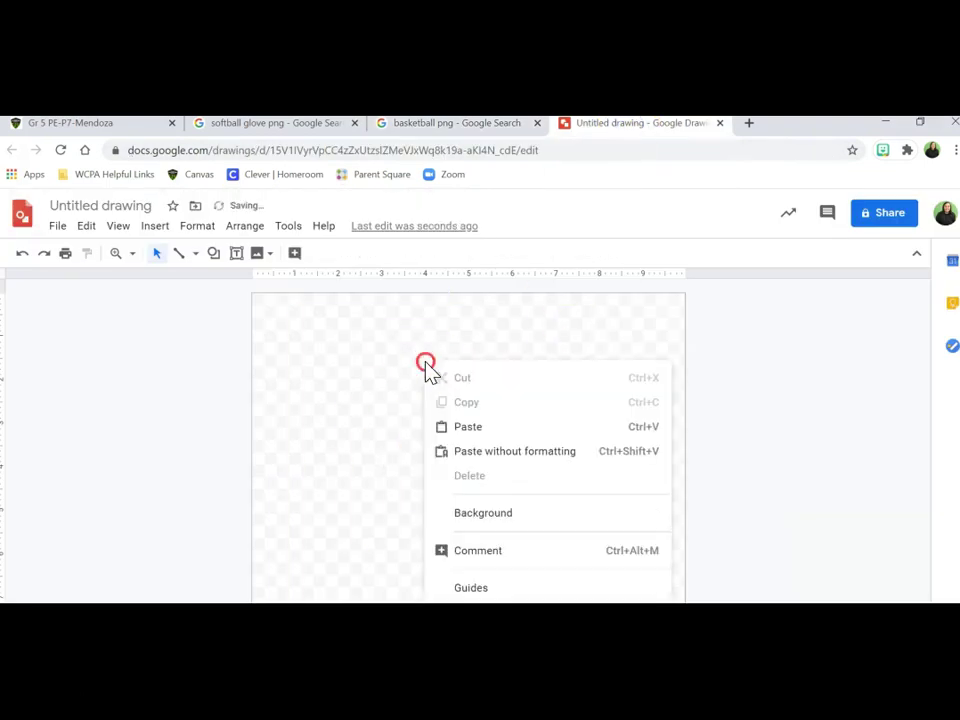
pyautogui.click(452, 430)
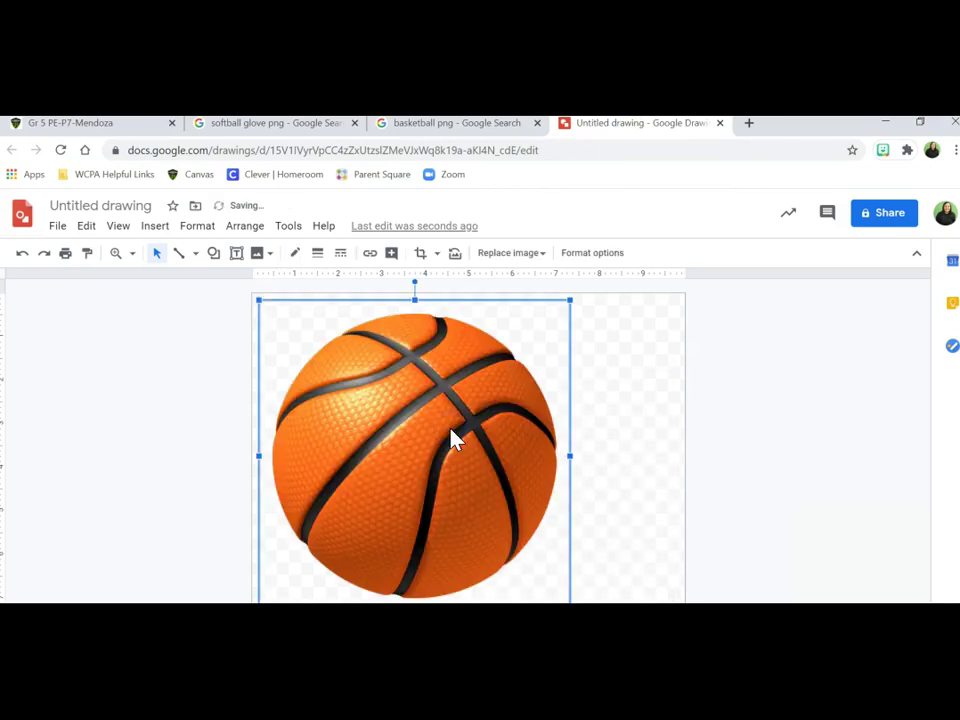
# Step: Centre the pasted basketball horizontally near the upper edge of the canvas, keeping its original proportions
pyautogui.moveTo(467, 390); pyautogui.dragTo(478, 398)
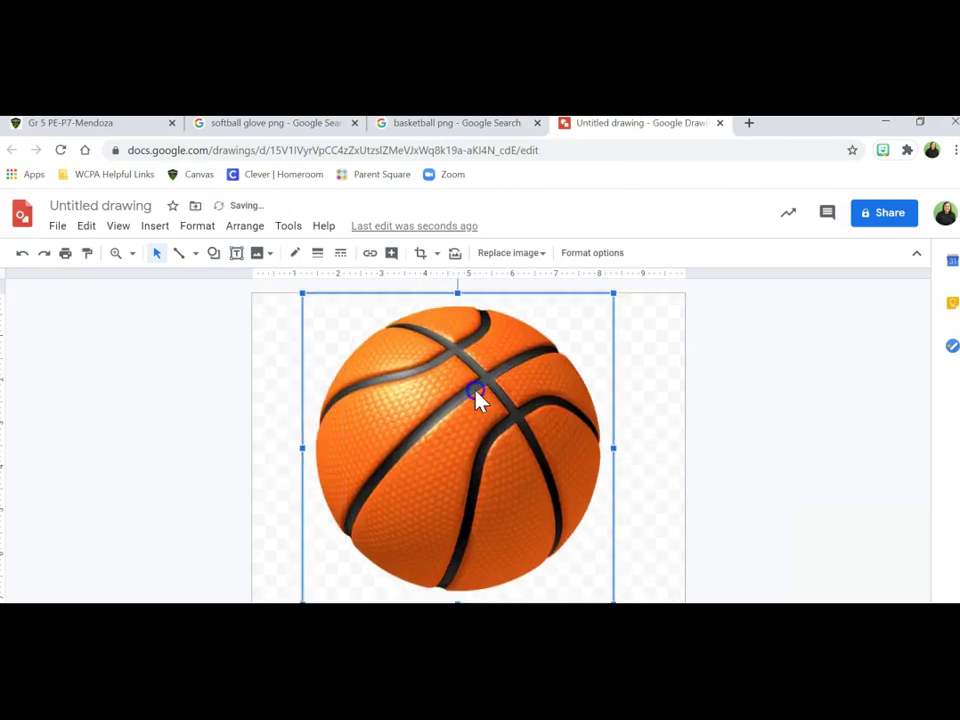
pyautogui.moveTo(304, 448); pyautogui.dragTo(268, 448)
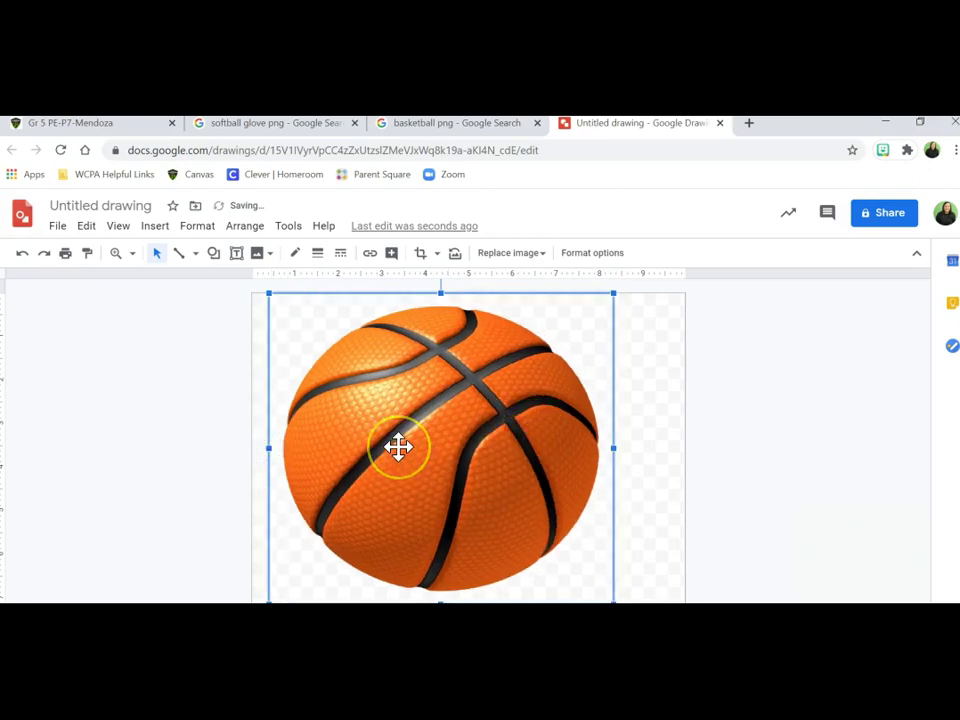
pyautogui.hotkey('ctrl', 'z')
pyautogui.moveTo(461, 465); pyautogui.dragTo(472, 486)
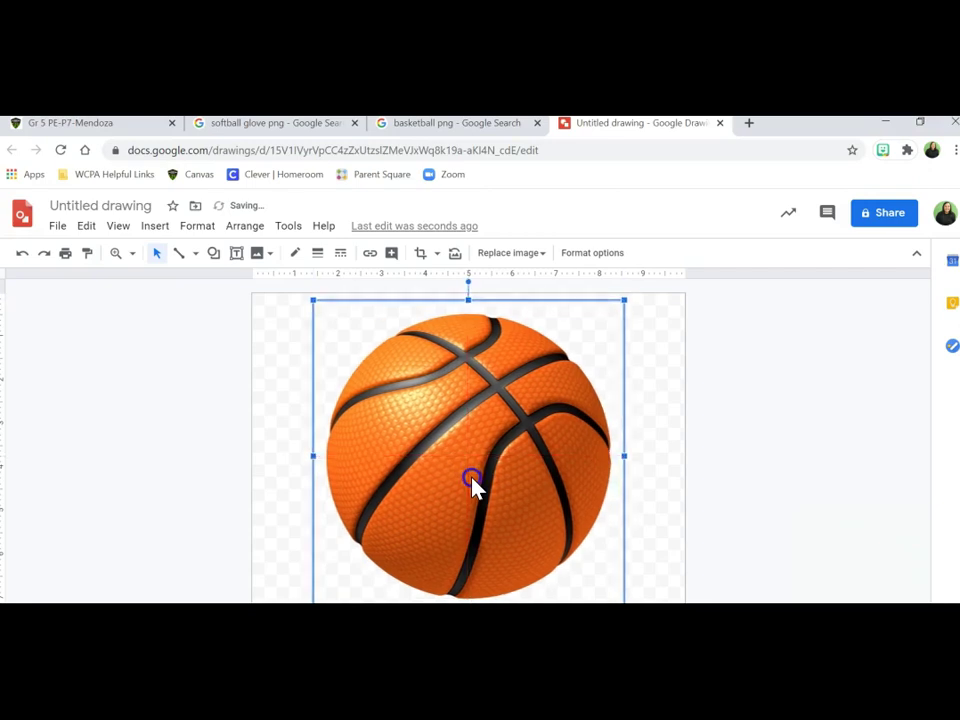
pyautogui.click(719, 384)
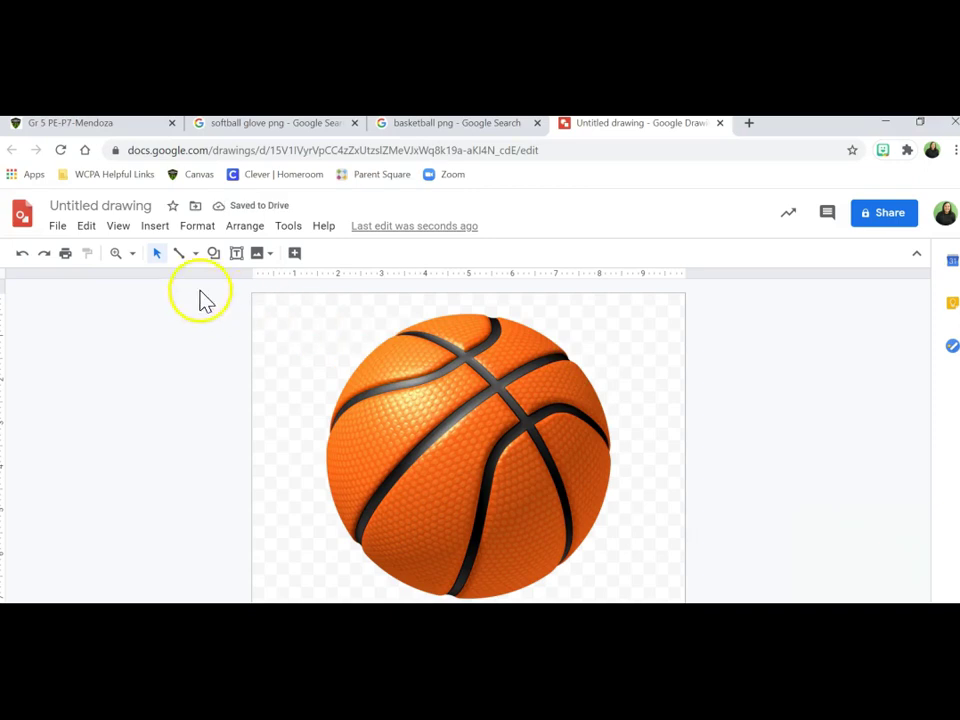
pyautogui.click(155, 226)
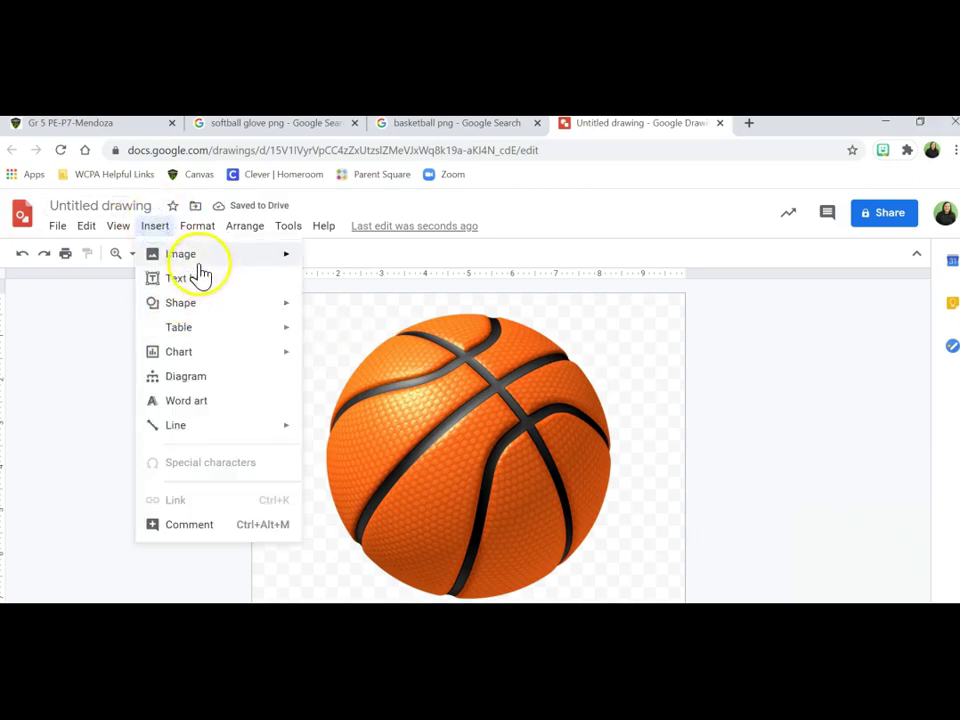
pyautogui.moveTo(188, 305)
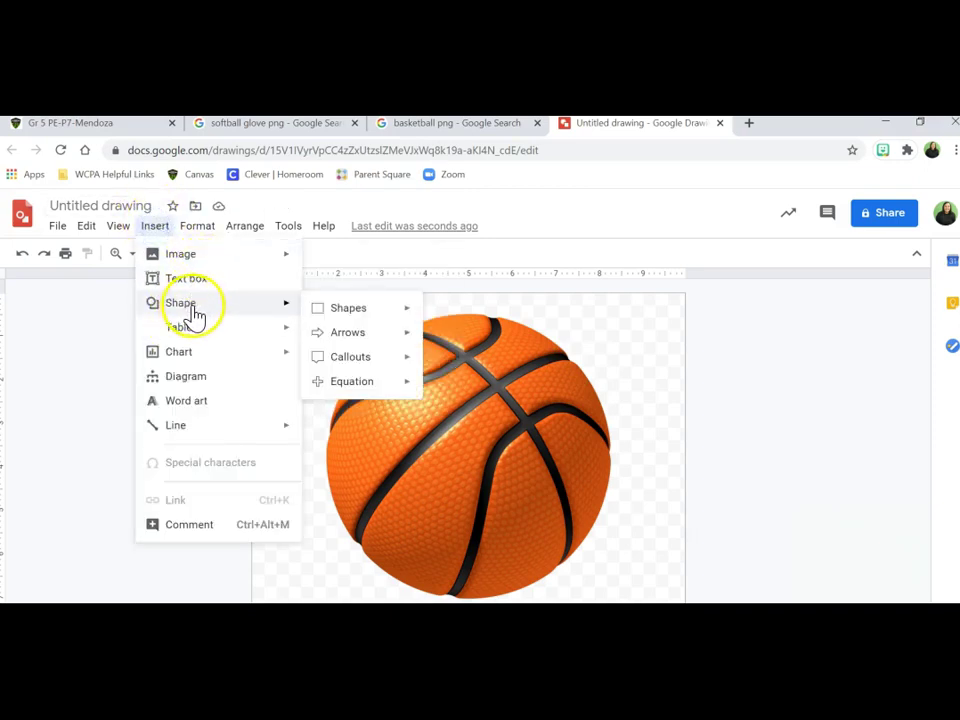
pyautogui.click(762, 376)
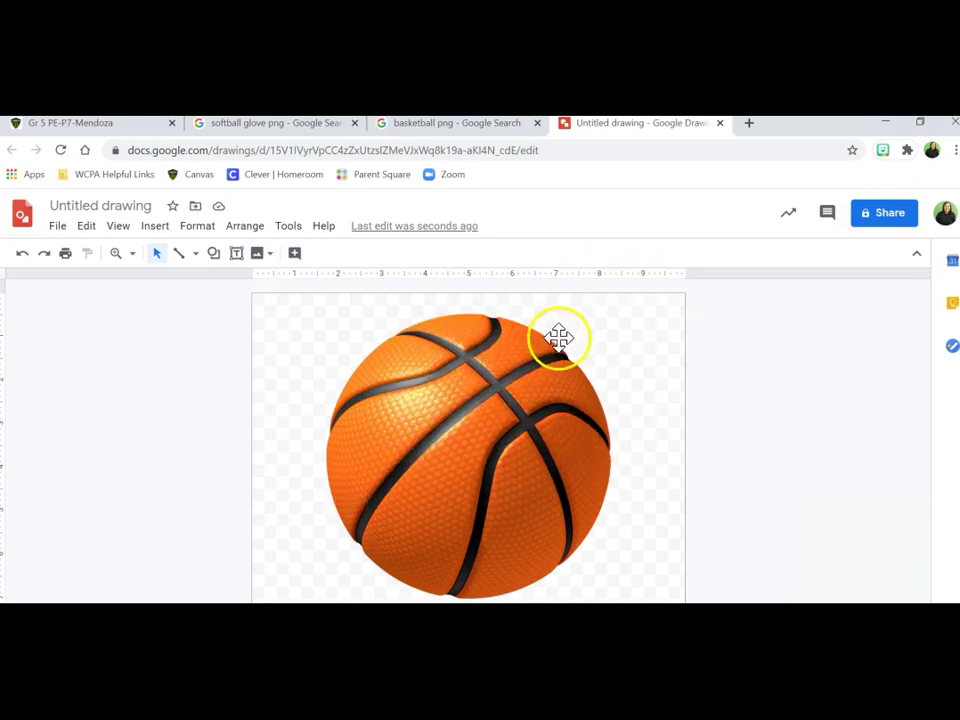
# Step: Search the Bitmoji extension for "monday" and copy the portrait sticker with the glowing yellow MONDAY lettering
pyautogui.click(886, 153)
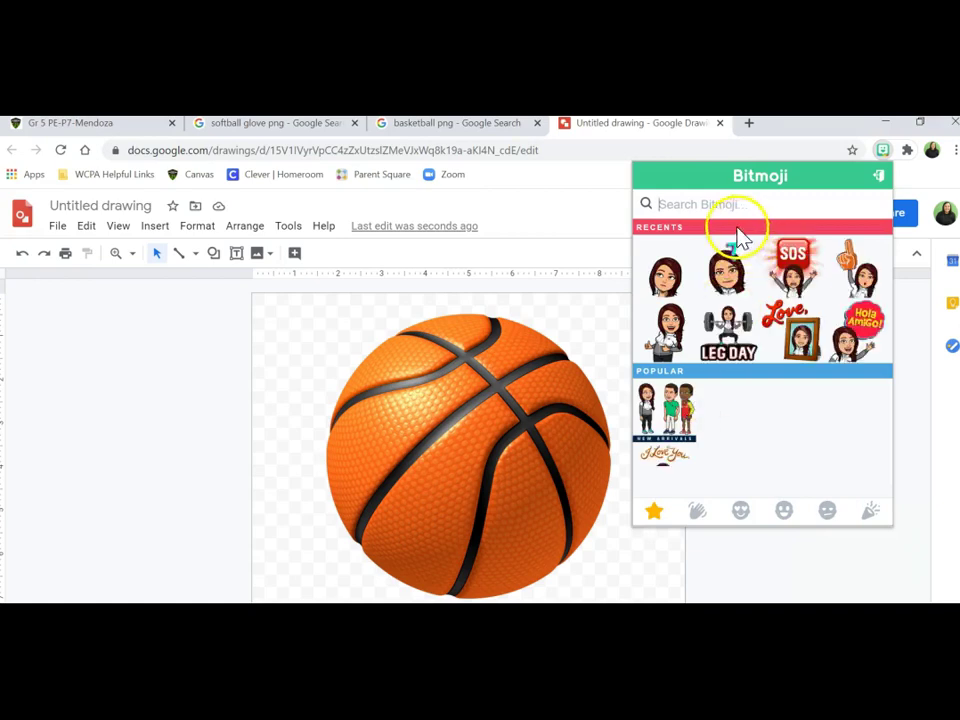
pyautogui.click(723, 208)
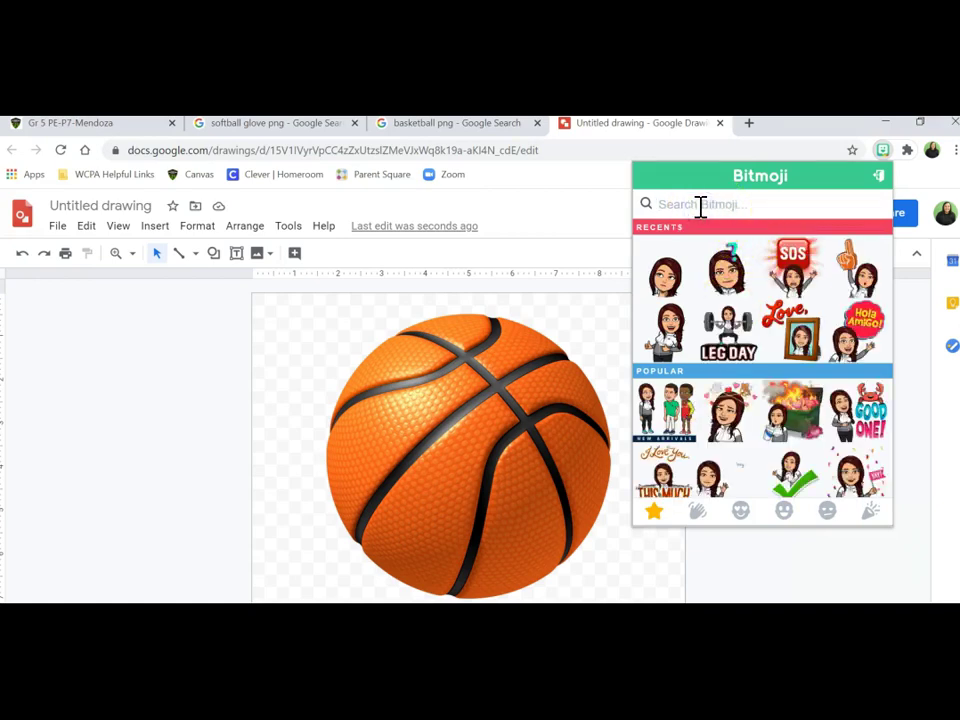
pyautogui.write('monday')
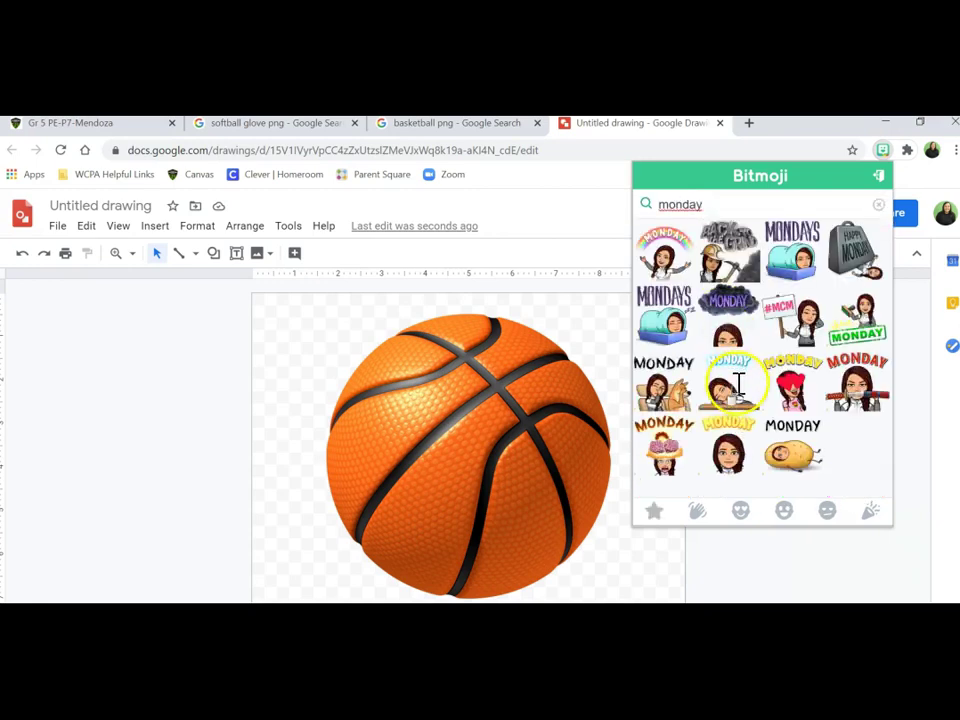
pyautogui.rightClick(730, 455)
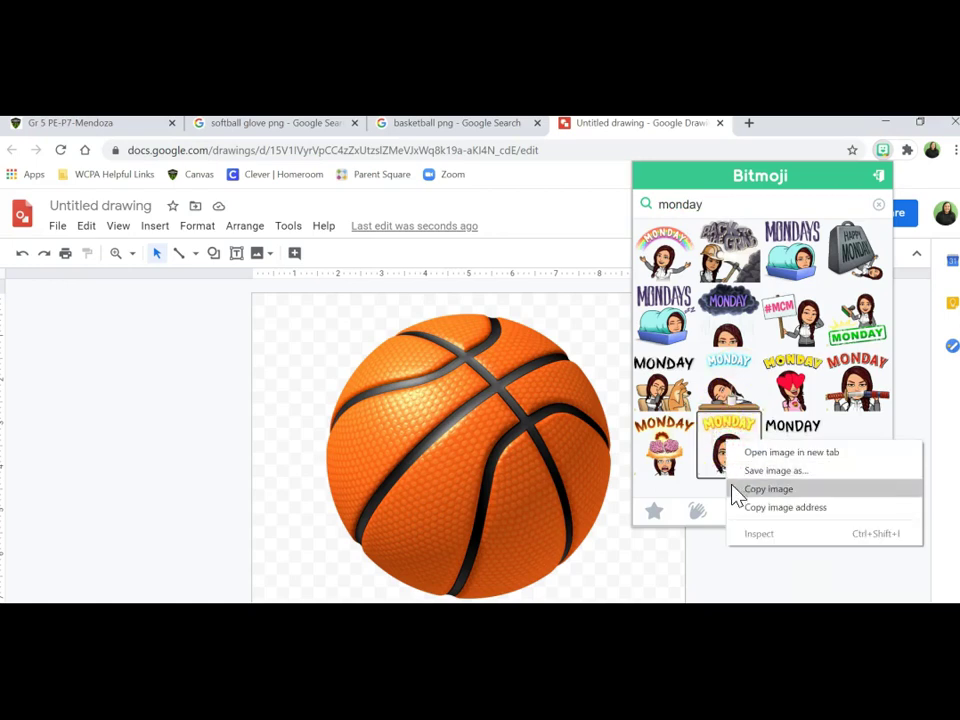
pyautogui.click(735, 489)
# Step: Paste the Monday Bitmoji into the drawing and centre it on the basketball
pyautogui.click(423, 387)
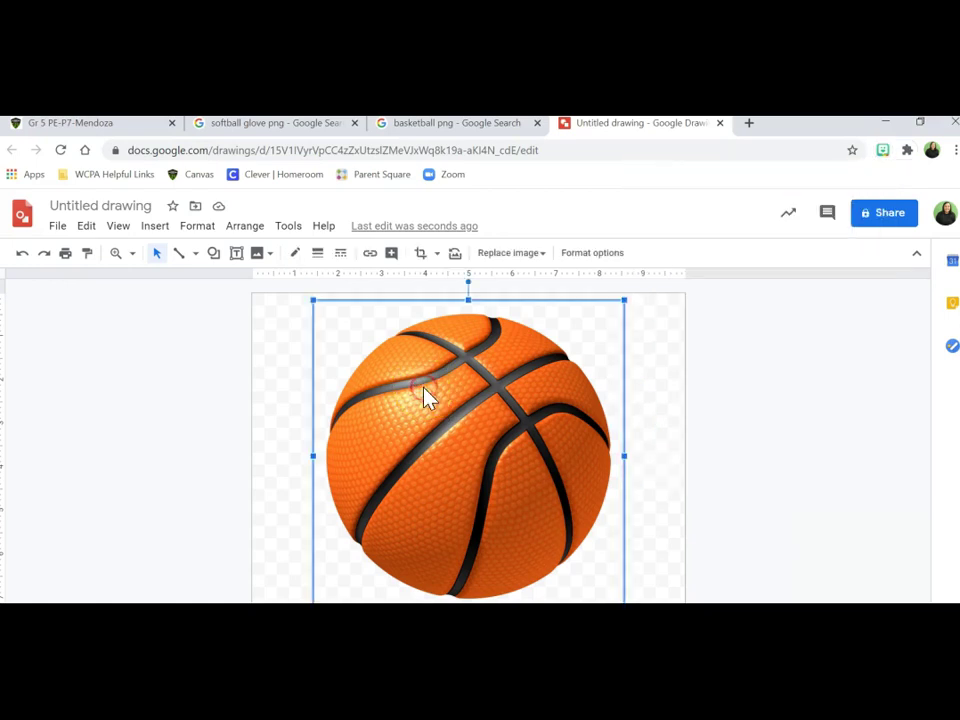
pyautogui.click(703, 371)
pyautogui.hotkey('ctrl', 'v')
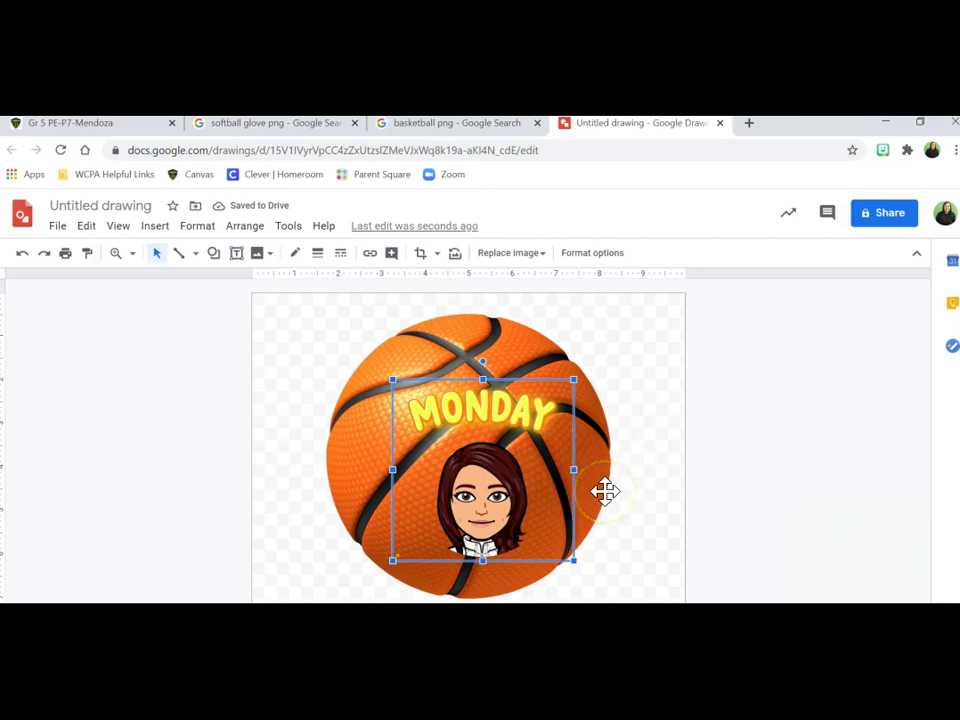
pyautogui.moveTo(508, 452); pyautogui.dragTo(499, 429)
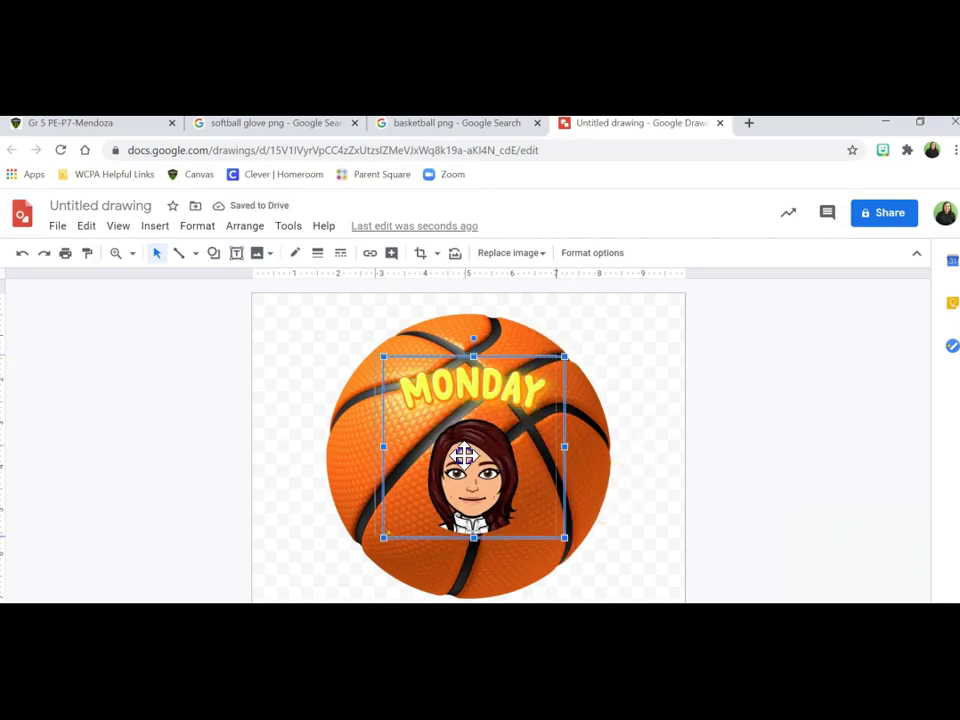
pyautogui.moveTo(464, 455); pyautogui.dragTo(460, 471)
pyautogui.moveTo(505, 413); pyautogui.dragTo(480, 444)
pyautogui.moveTo(559, 357)
pyautogui.mouseDown()
pyautogui.moveTo(584, 341)
pyautogui.moveTo(559, 357)
pyautogui.mouseUp()
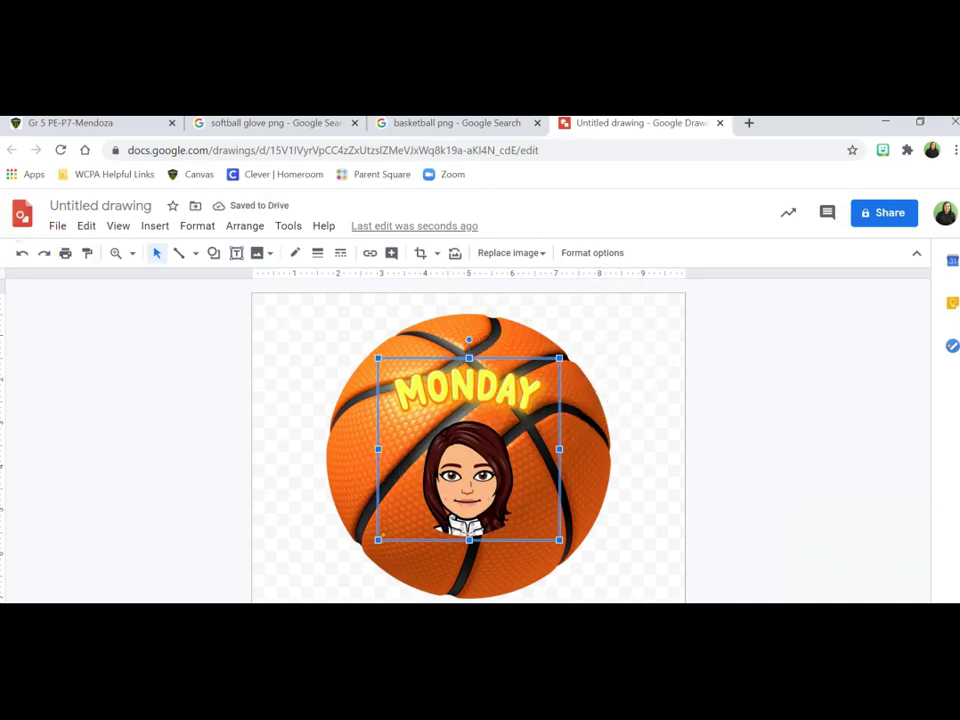
# Step: Rename the drawing as mondayicon and download it as a PNG image
pyautogui.click(60, 208)
pyautogui.write('mondayicon')
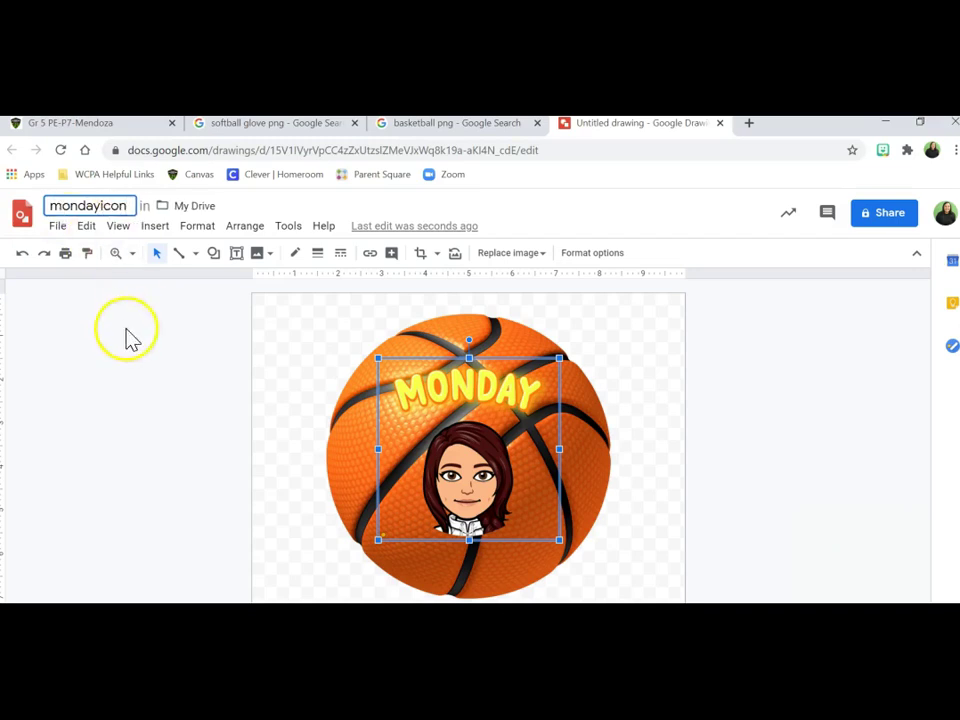
pyautogui.click(128, 337)
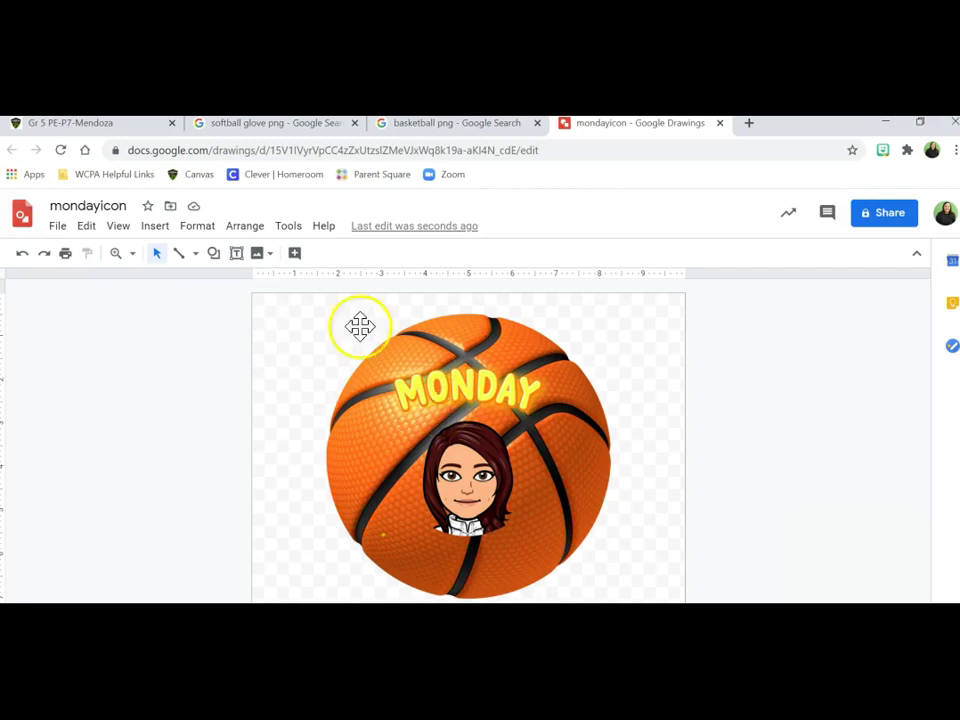
pyautogui.click(57, 228)
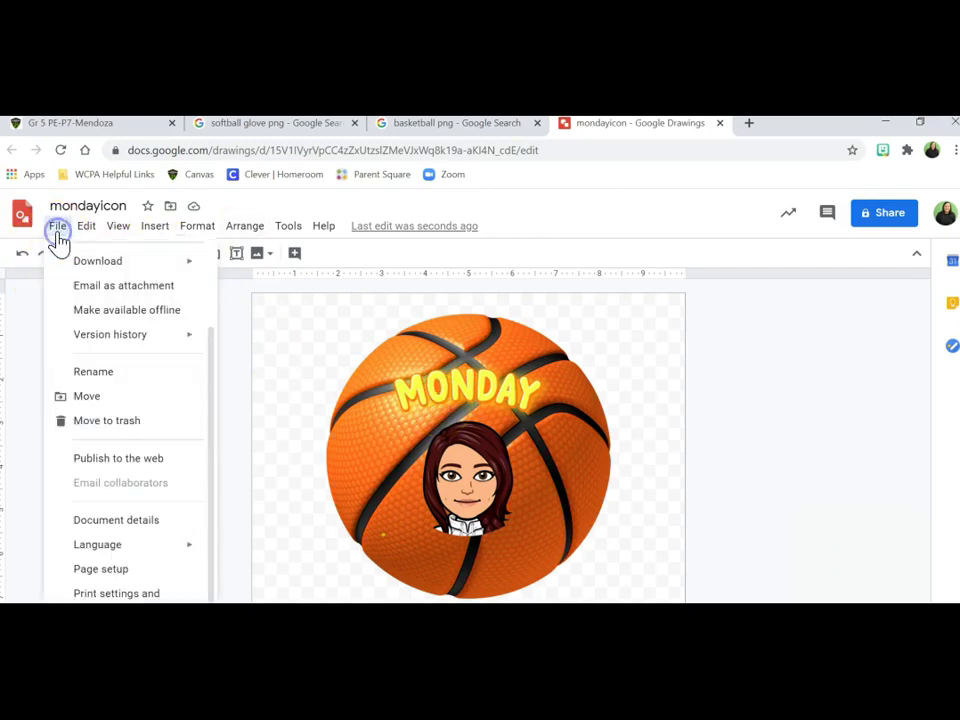
pyautogui.moveTo(120, 265)
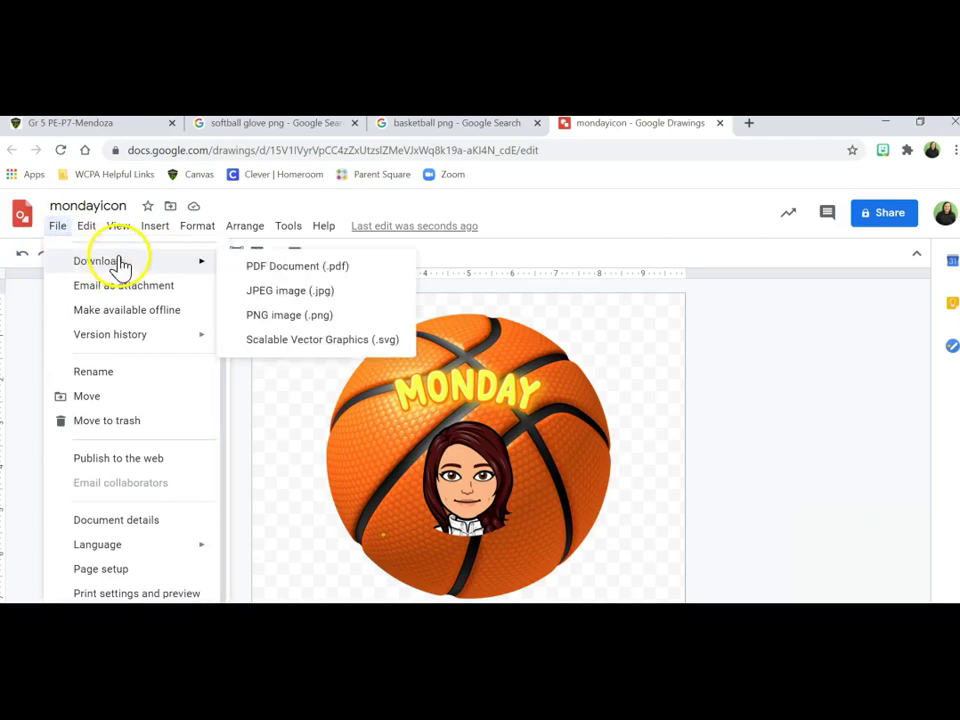
pyautogui.click(246, 318)
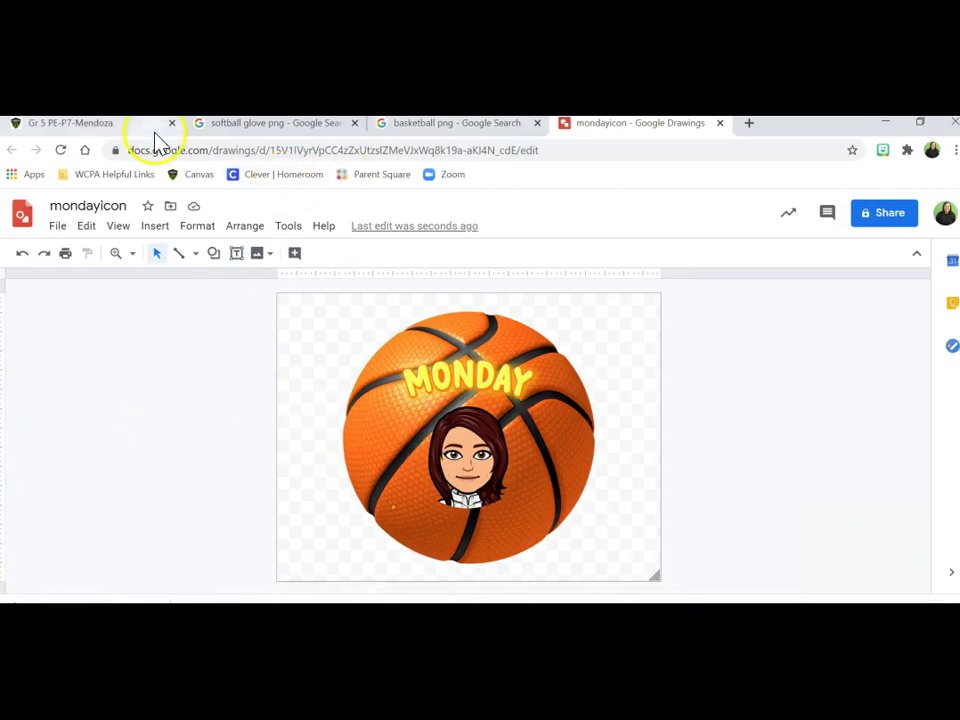
# Step: Switch to the Canvas Grade 5 PE course, edit its home page and place the cursor in the empty table cell beside PE Resources
pyautogui.click(72, 130)
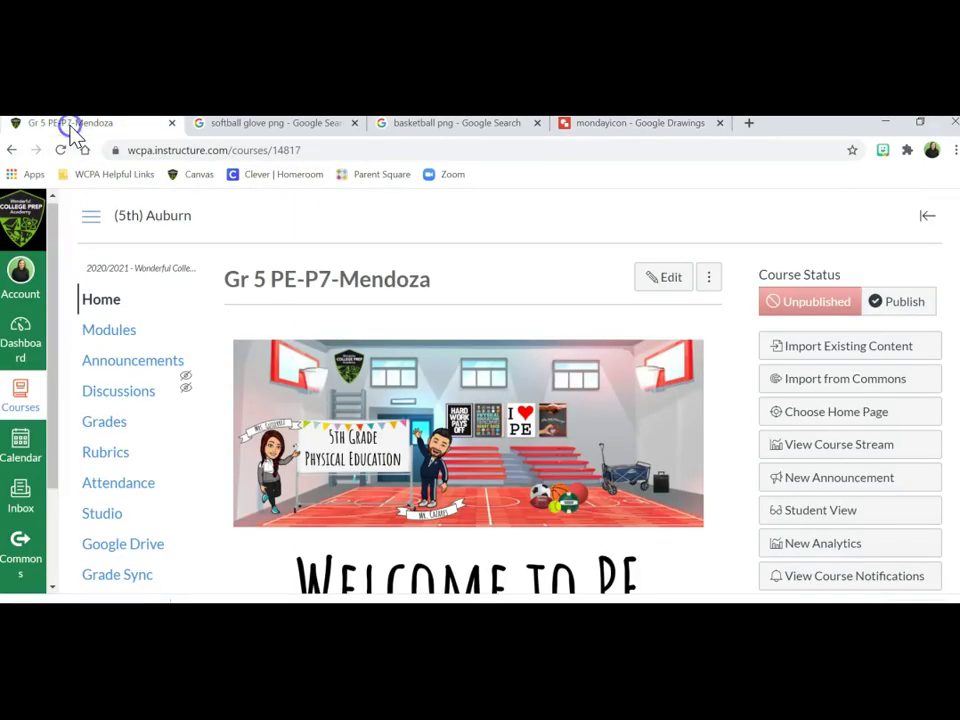
pyautogui.click(662, 277)
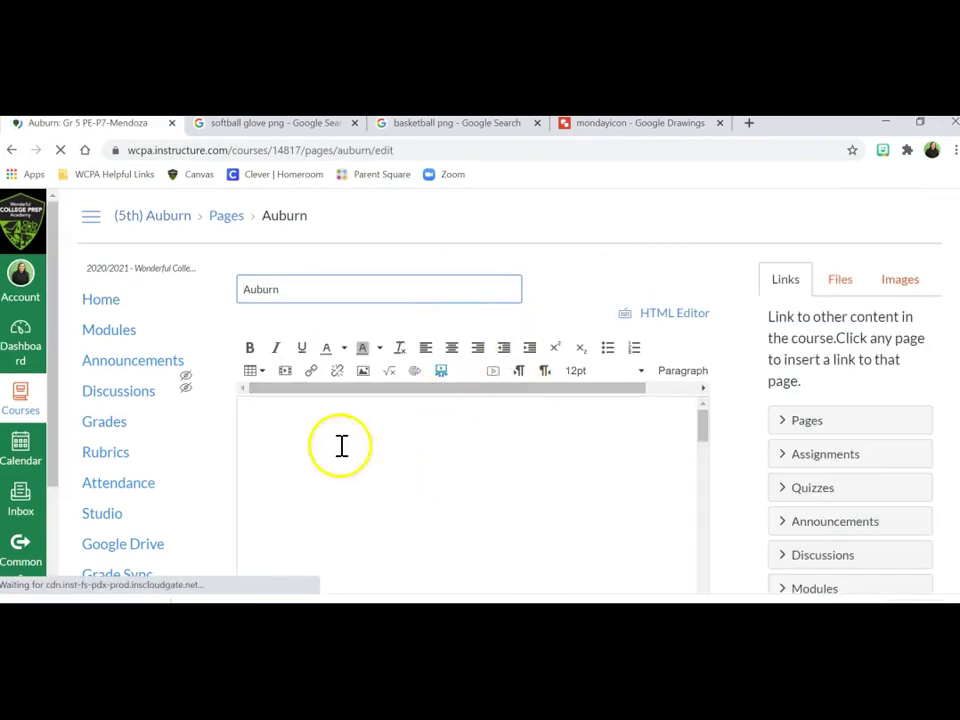
pyautogui.scroll(-2, 561, 249)
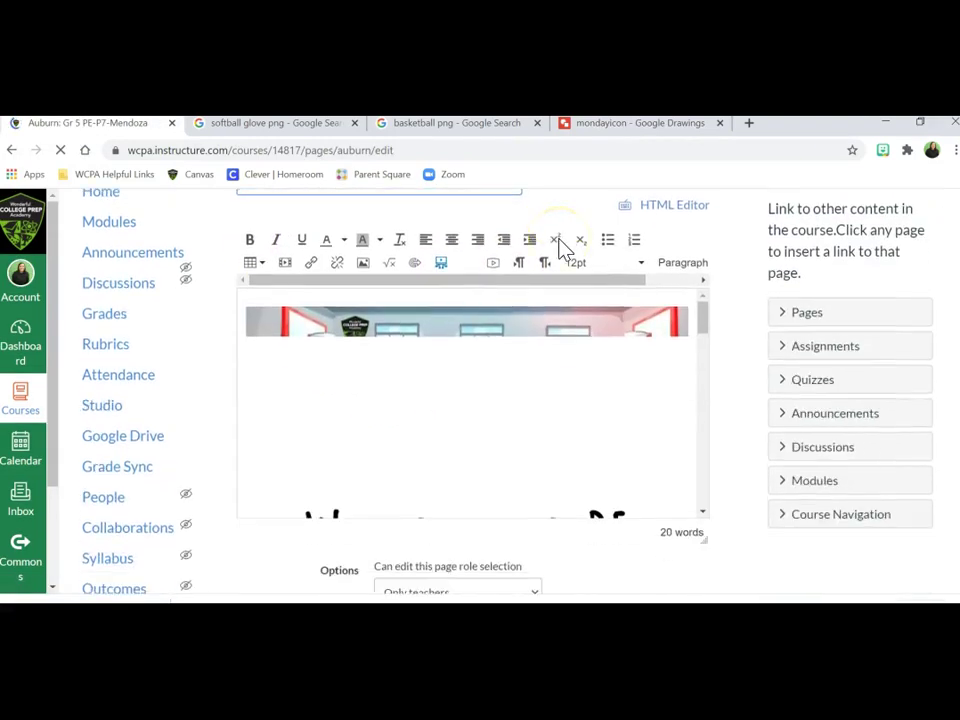
pyautogui.scroll(-10, 435, 441)
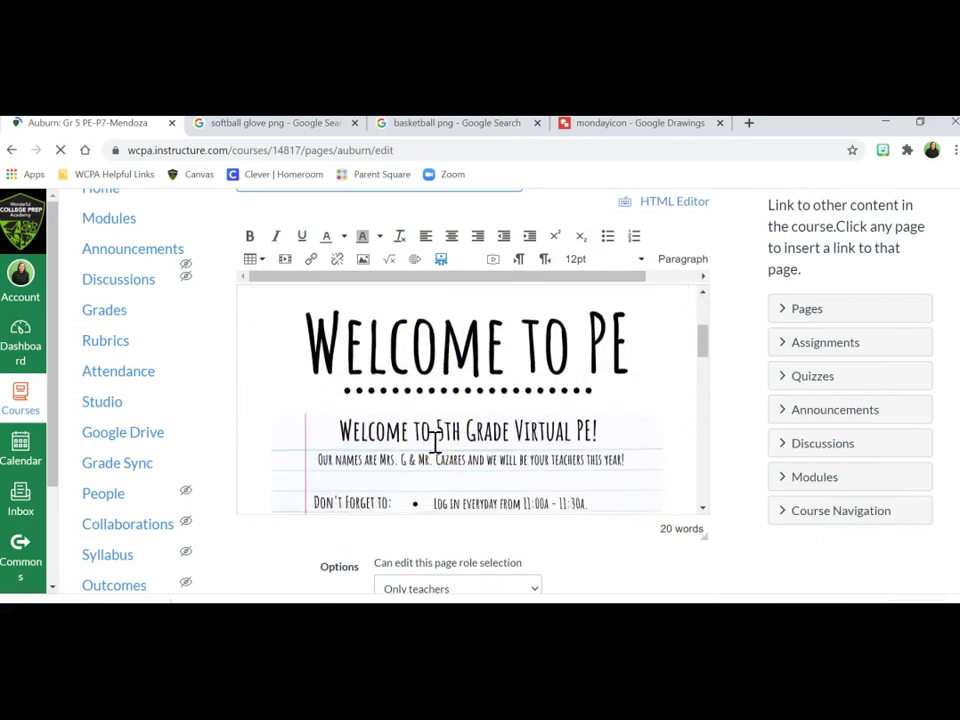
pyautogui.scroll(-10, 435, 441)
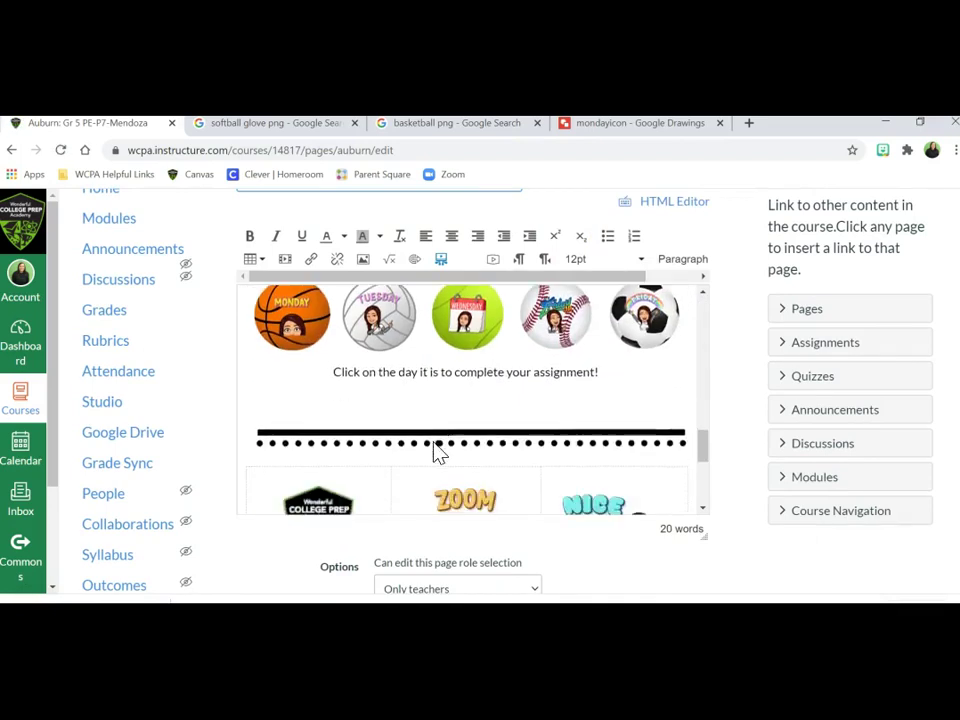
pyautogui.scroll(1, 435, 443)
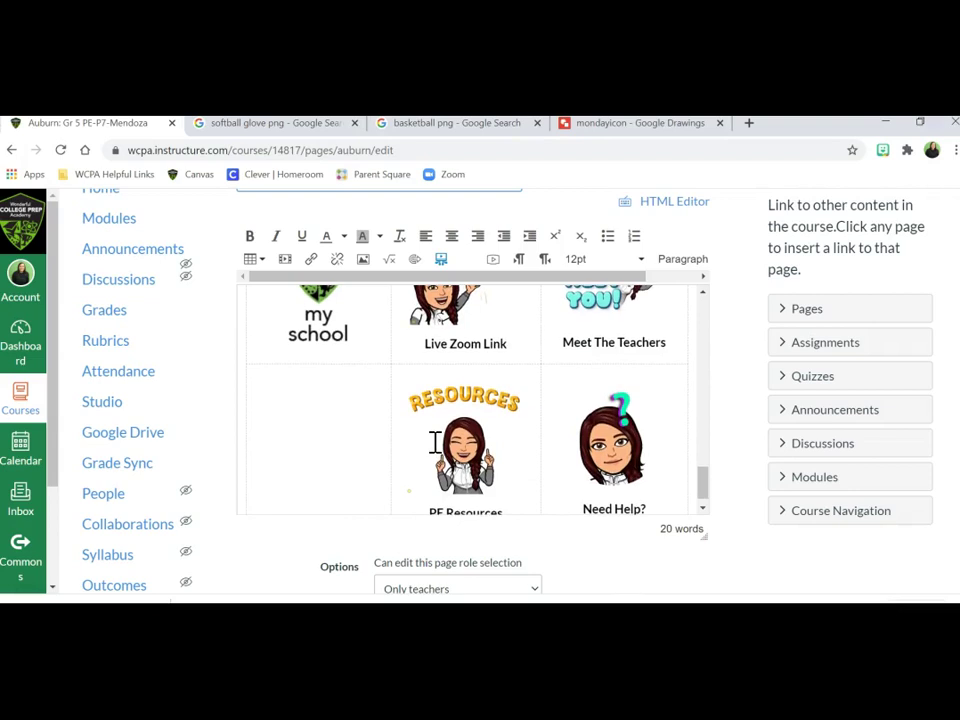
pyautogui.click(358, 438)
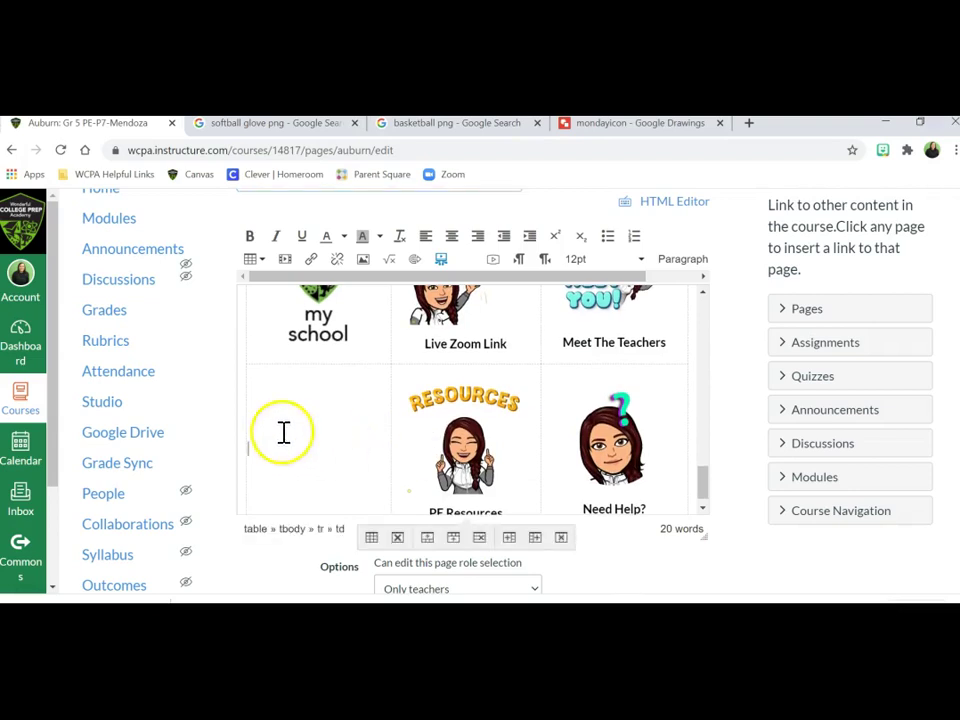
# Step: Start inserting an image from Canvas and upload mondayicon from the Downloads folder into My files
pyautogui.click(362, 263)
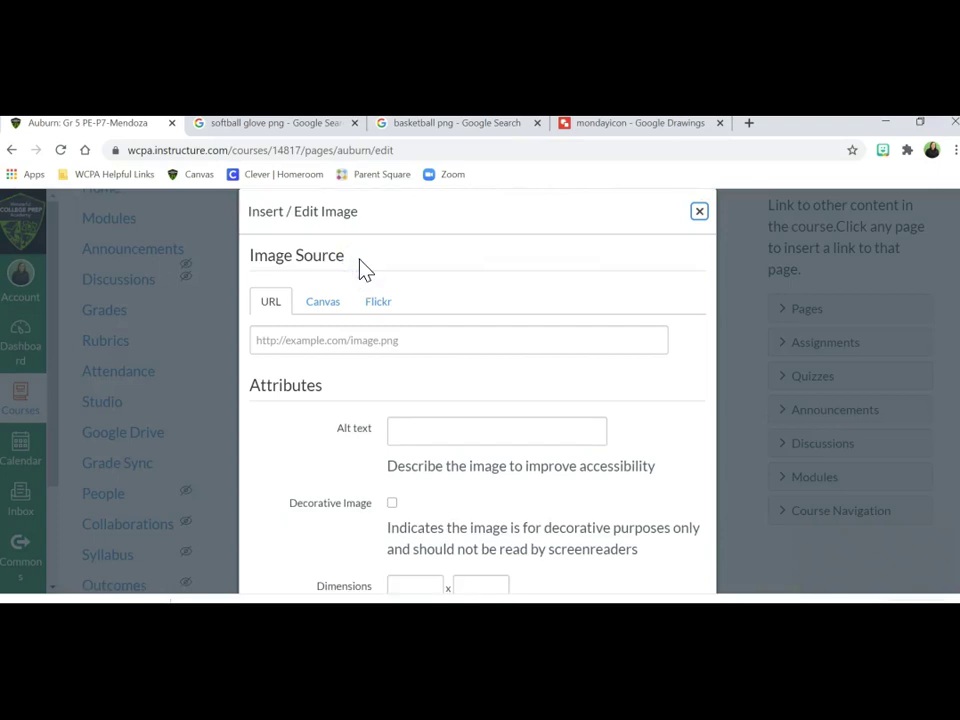
pyautogui.scroll(-2, 358, 268)
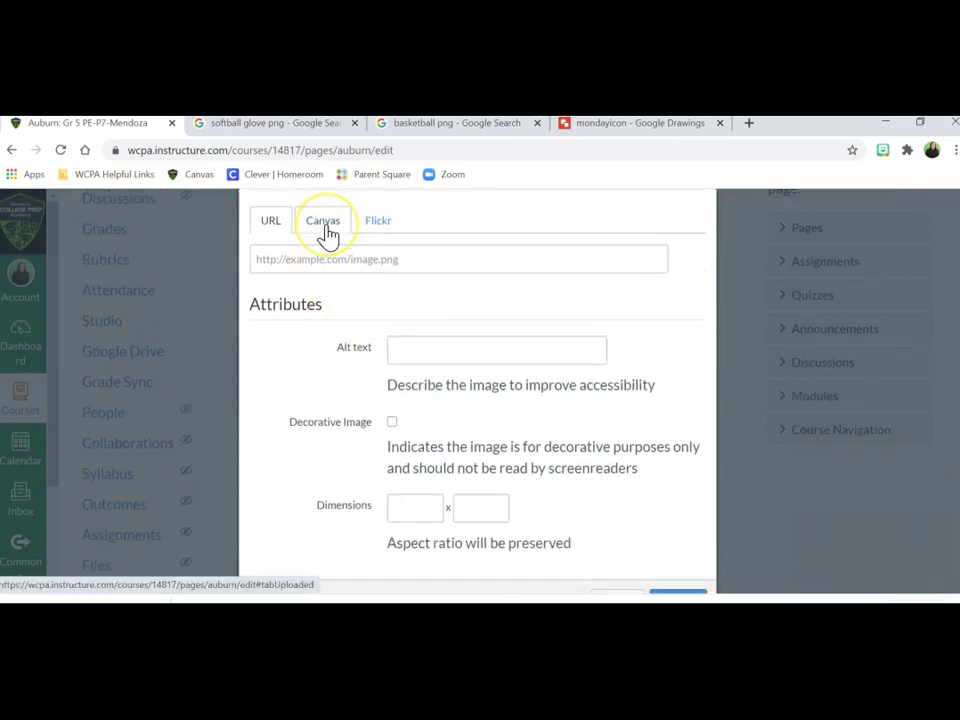
pyautogui.click(325, 226)
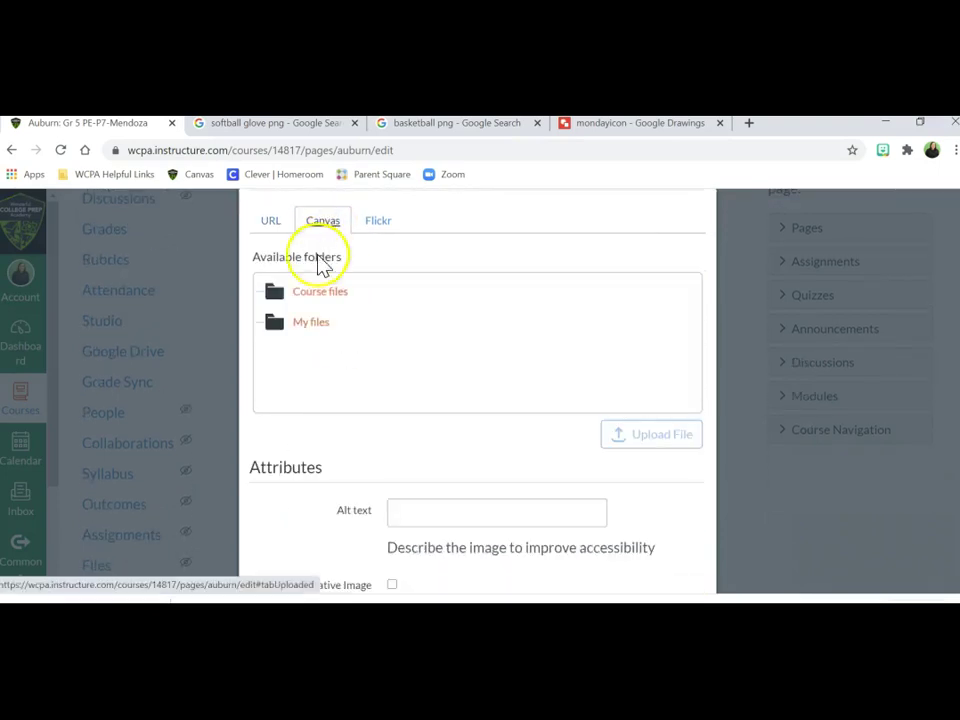
pyautogui.click(303, 330)
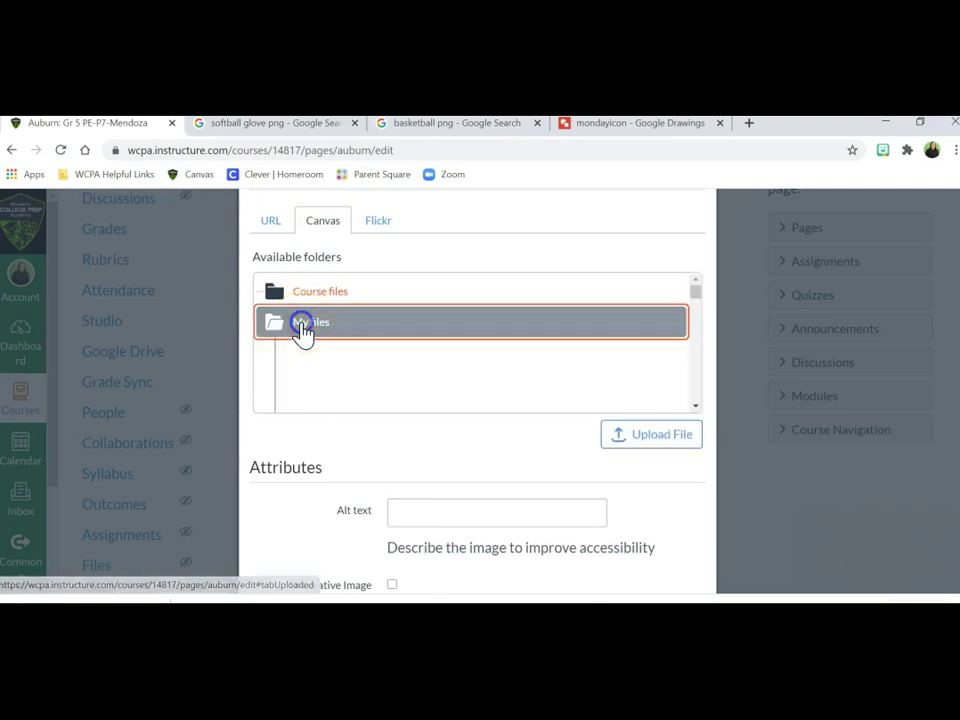
pyautogui.click(303, 364)
pyautogui.scroll(-1, 305, 372)
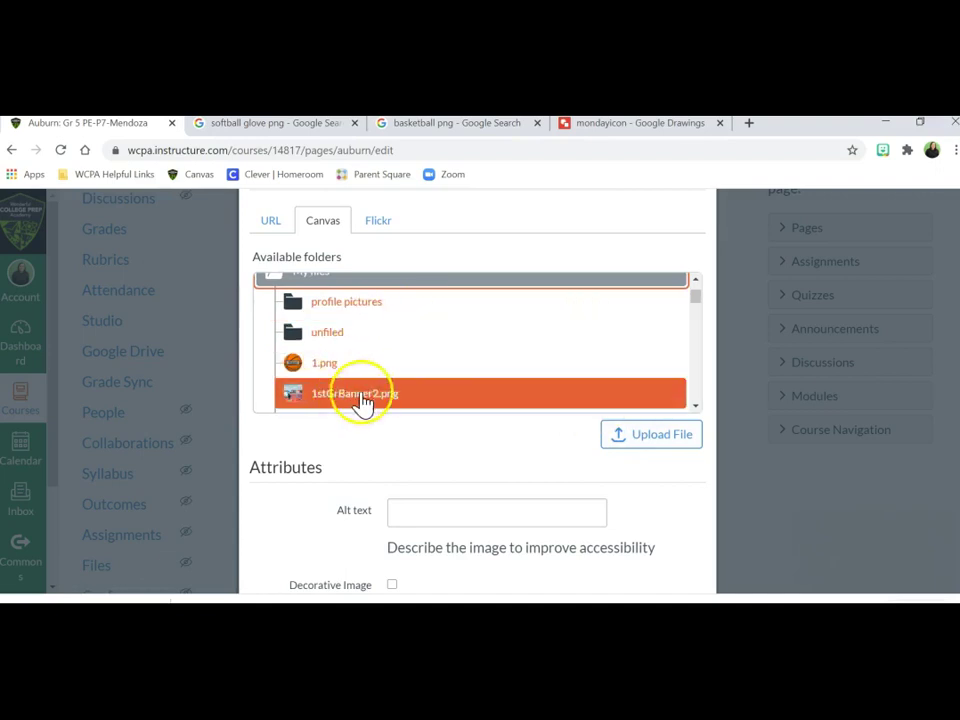
pyautogui.click(639, 444)
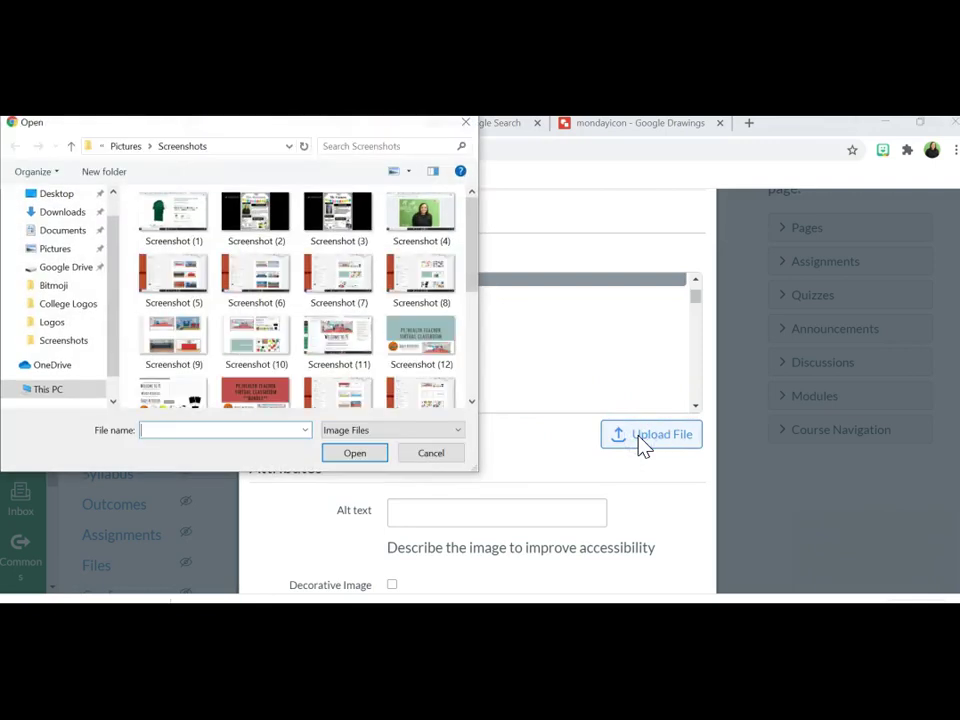
pyautogui.click(80, 213)
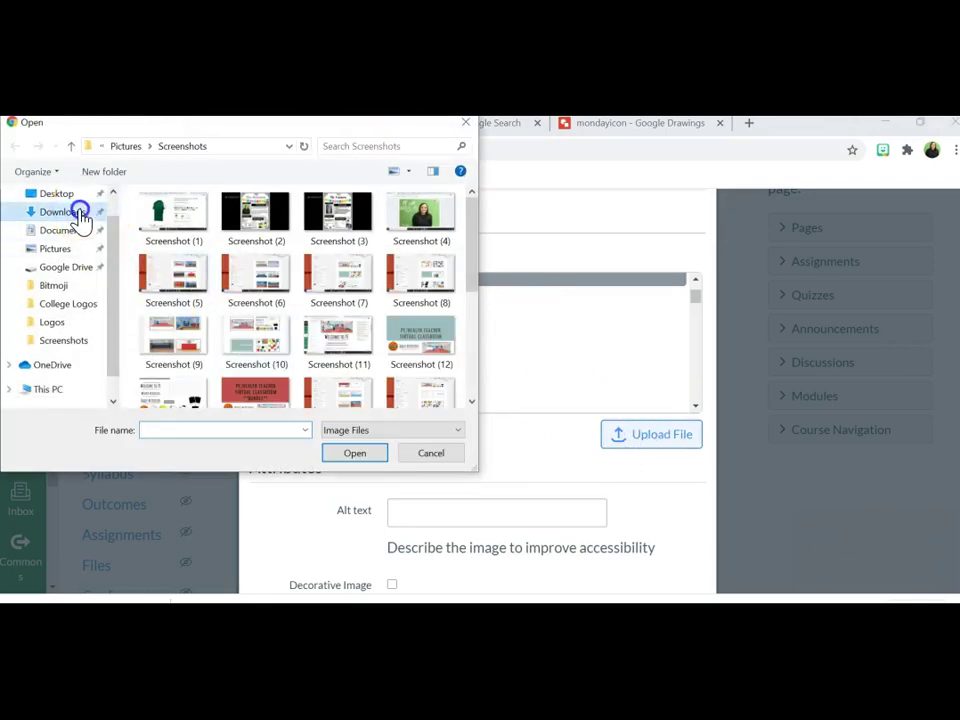
pyautogui.click(186, 240)
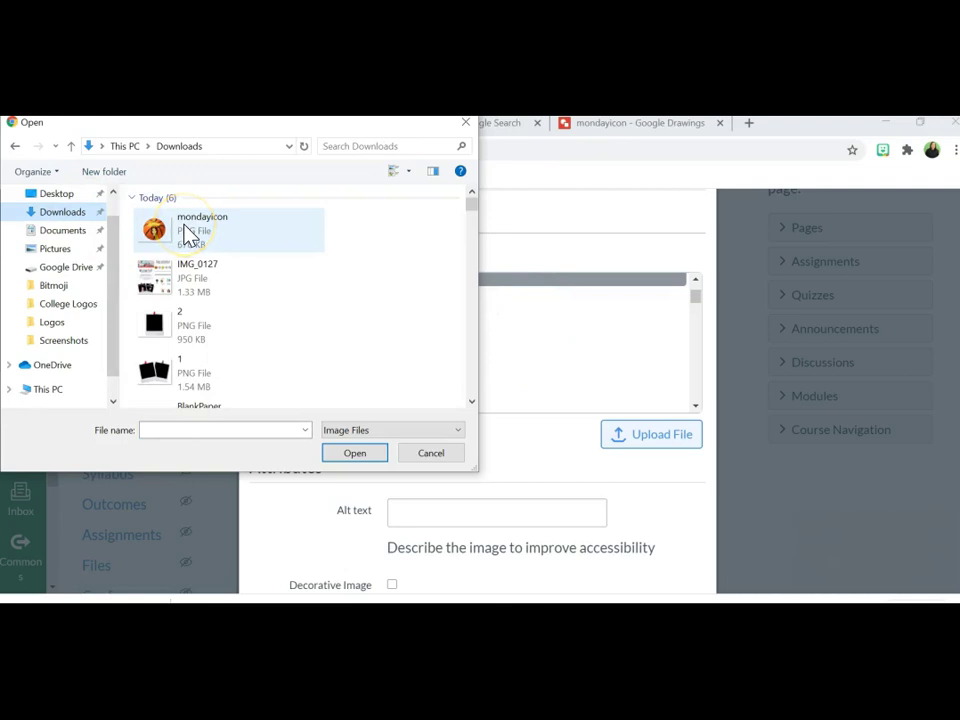
pyautogui.click(186, 234)
pyautogui.click(345, 454)
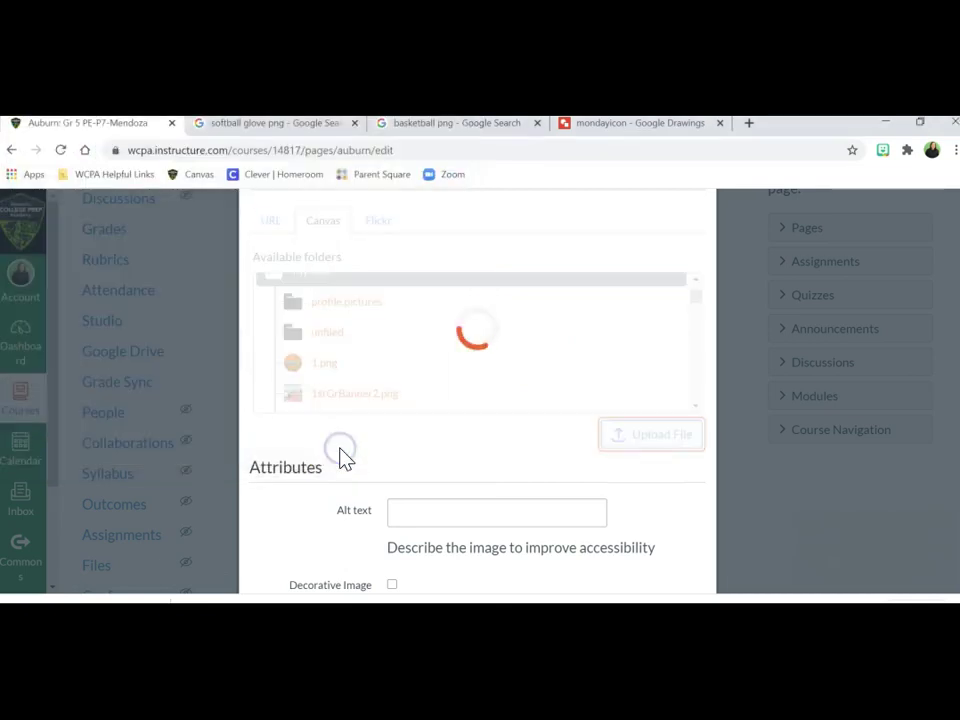
# Step: Insert the uploaded mondayicon.png into the empty table cell, keeping its default alt text and dimensions
pyautogui.click(410, 300)
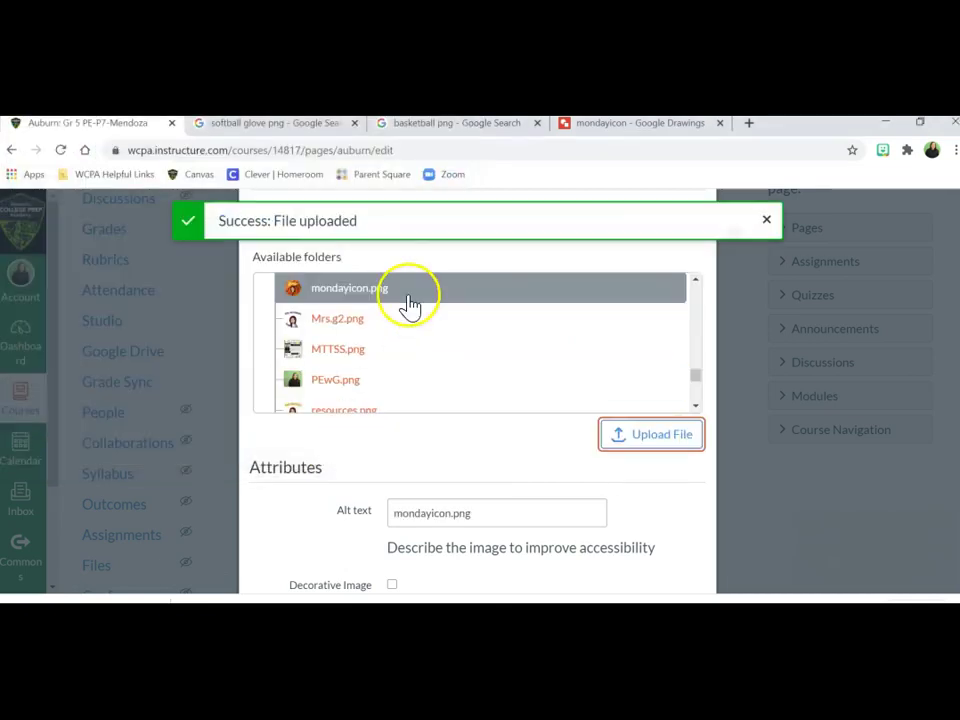
pyautogui.scroll(-2, 463, 454)
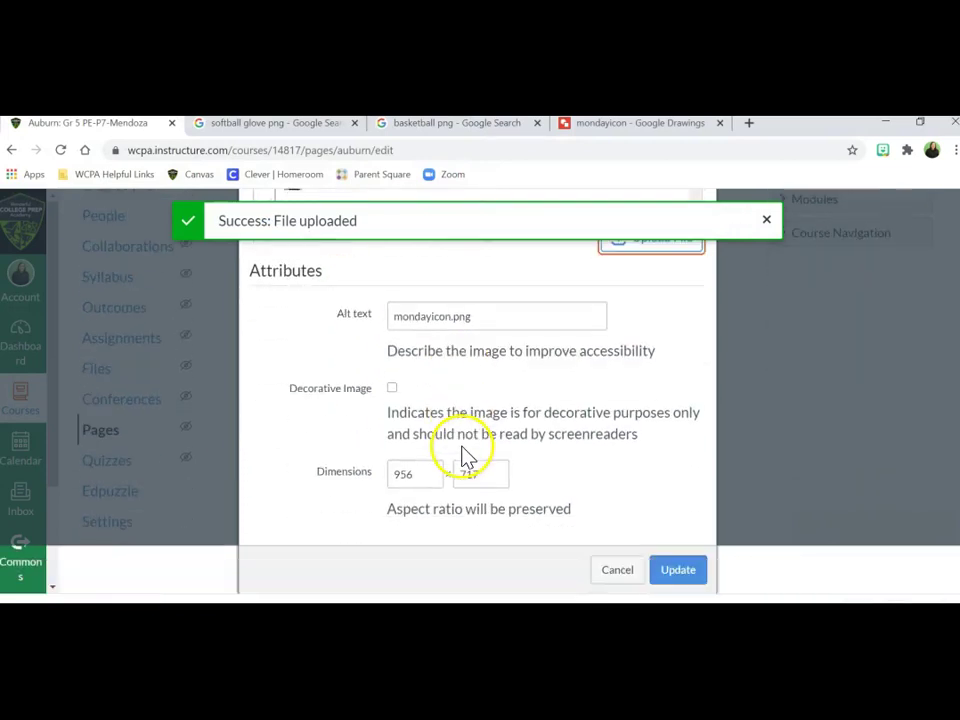
pyautogui.click(667, 570)
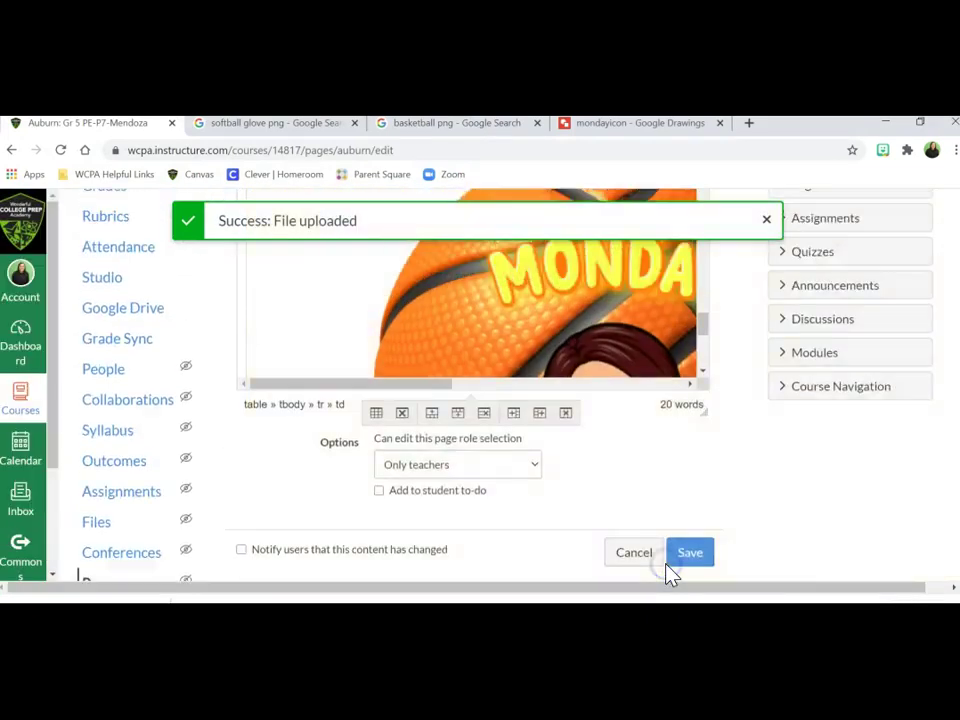
# Step: Shrink the oversized Monday basketball image proportionally until the PE Resources column beside it fits in the editor
pyautogui.scroll(3, 546, 424)
pyautogui.moveTo(476, 396); pyautogui.dragTo(277, 340)
pyautogui.scroll(-1, 277, 340)
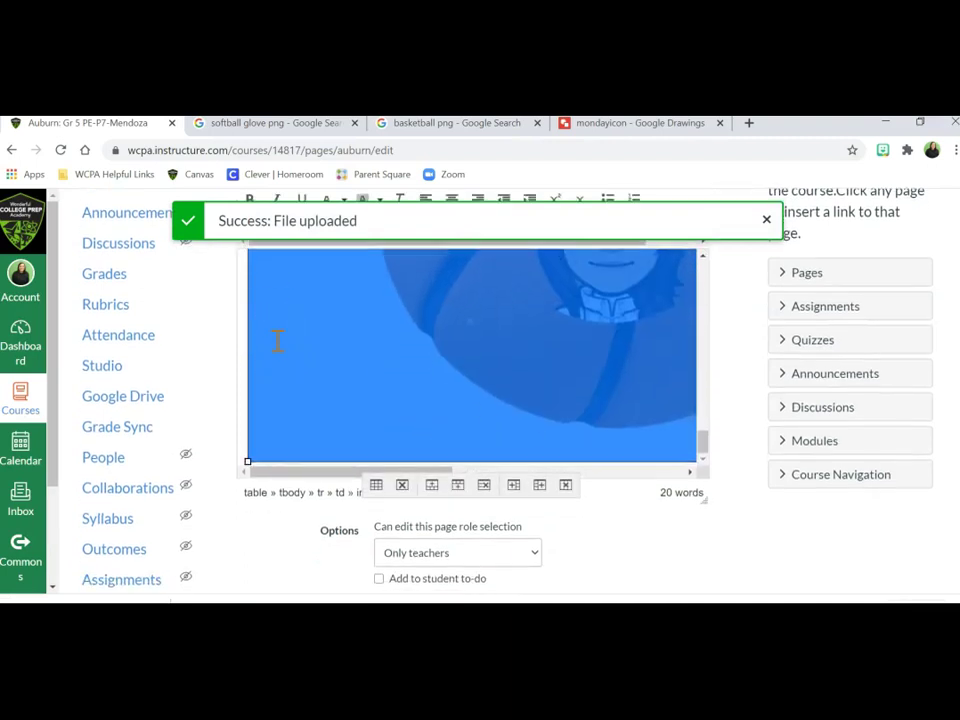
pyautogui.moveTo(243, 460); pyautogui.dragTo(317, 413)
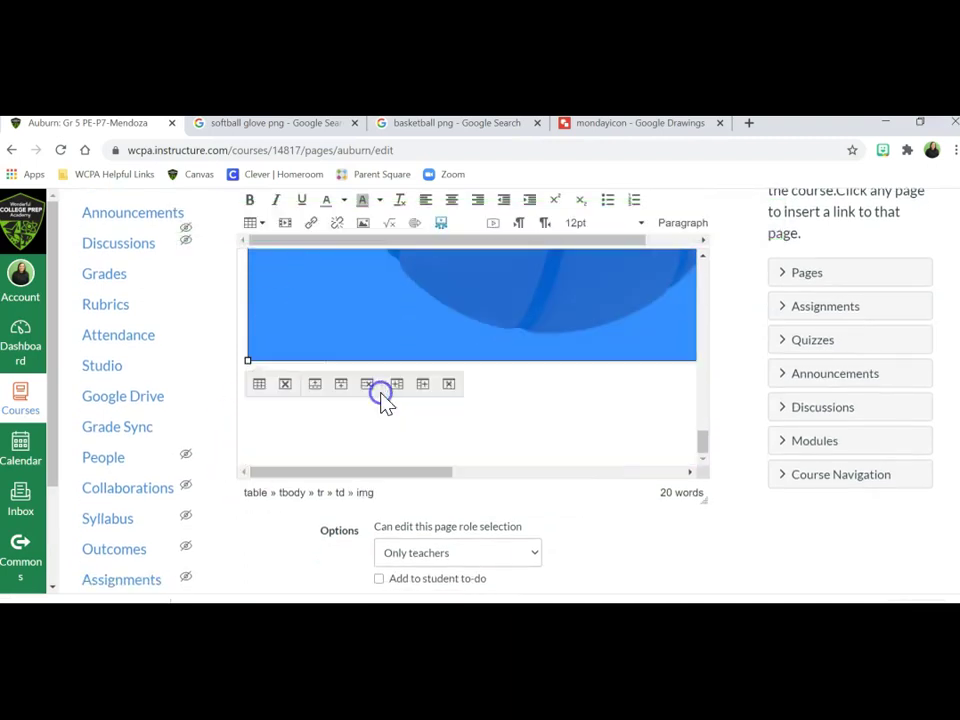
pyautogui.scroll(2, 381, 399)
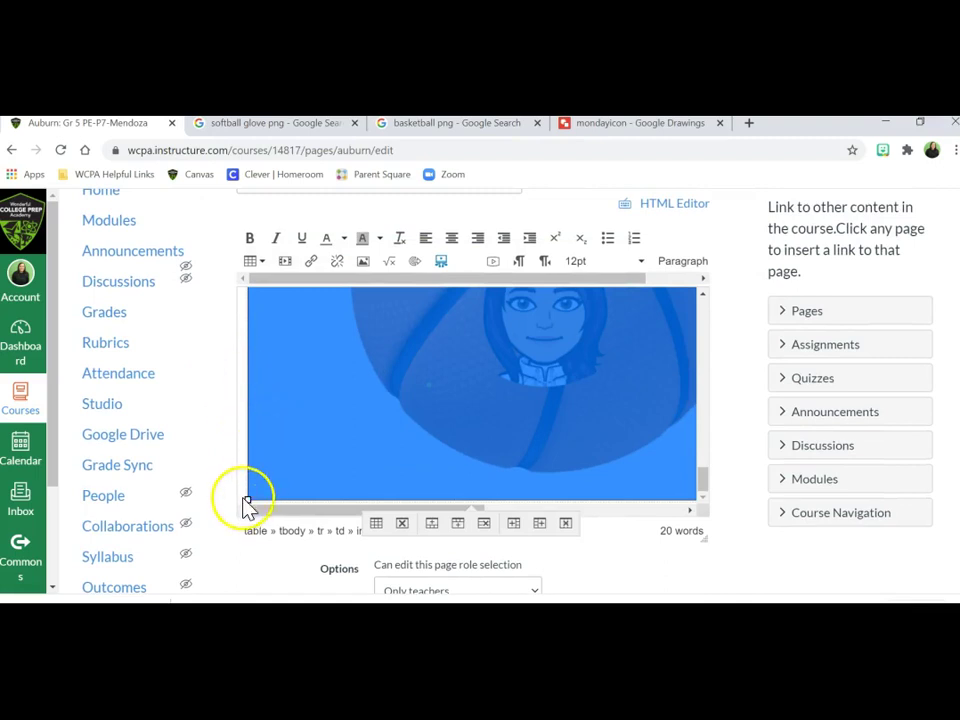
pyautogui.moveTo(246, 497); pyautogui.dragTo(418, 392)
pyautogui.scroll(3, 418, 390)
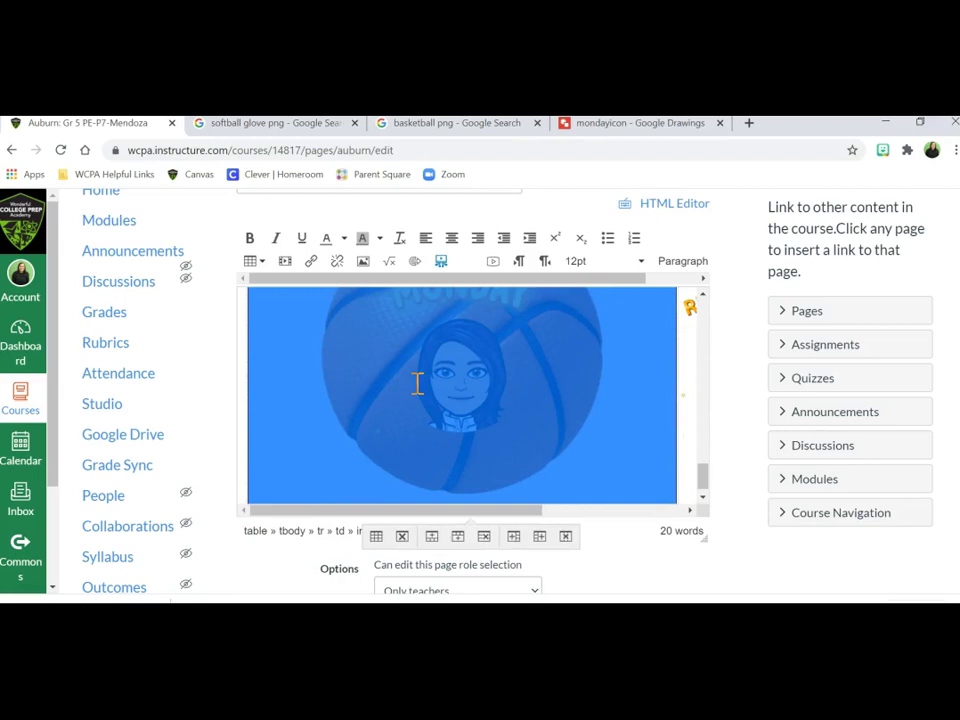
pyautogui.click(275, 410)
pyautogui.scroll(-2, 275, 443)
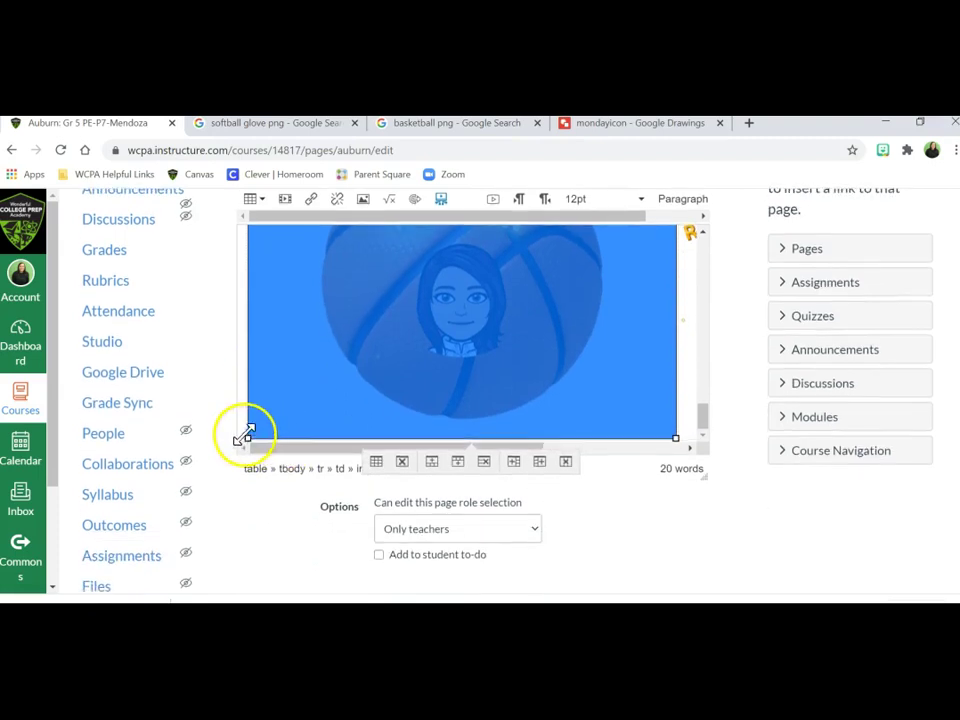
pyautogui.moveTo(248, 440); pyautogui.dragTo(422, 332)
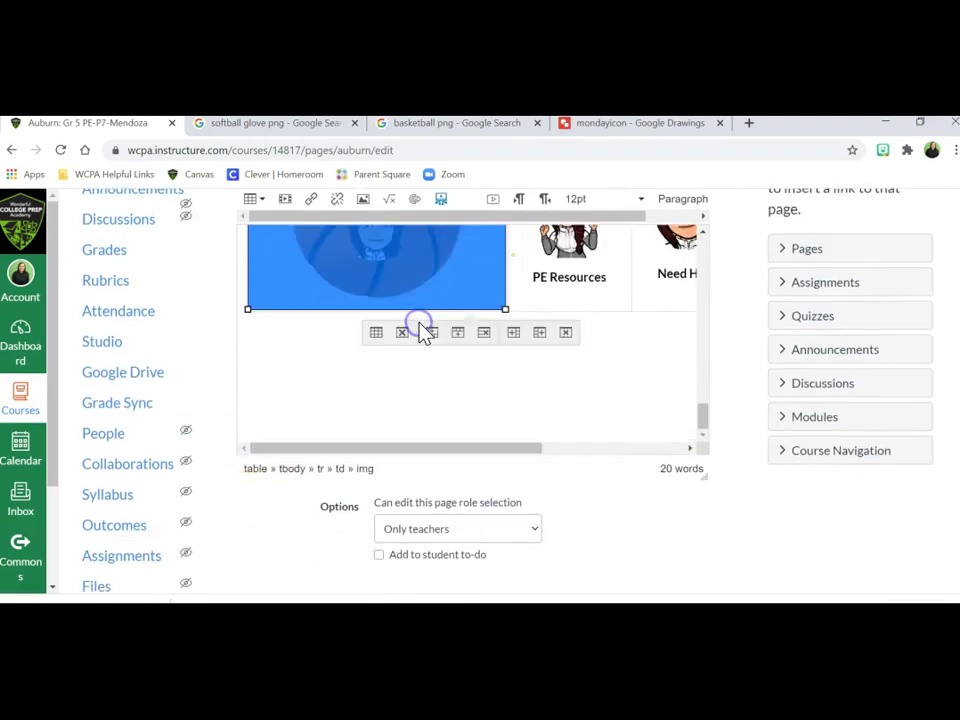
# Step: Reduce the Monday basketball image further until it roughly matches the PE Resources and Need Help? icons in its row
pyautogui.scroll(2, 422, 332)
pyautogui.scroll(3, 396, 407)
pyautogui.scroll(-1, 392, 432)
pyautogui.click(310, 400)
pyautogui.moveTo(503, 364); pyautogui.dragTo(427, 410)
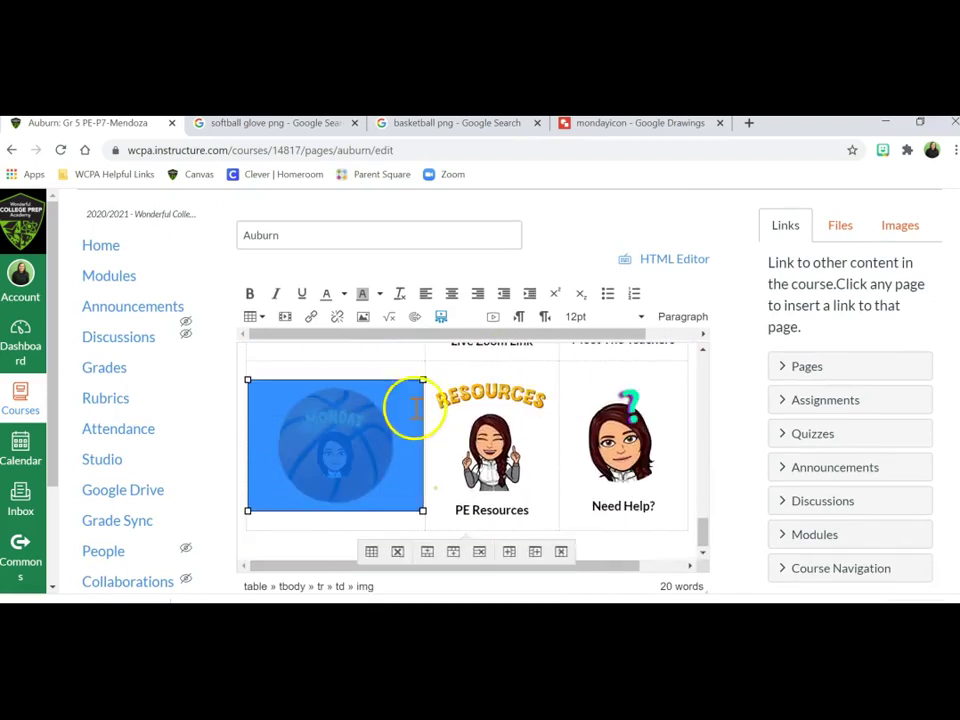
pyautogui.scroll(1, 425, 407)
pyautogui.click(463, 417)
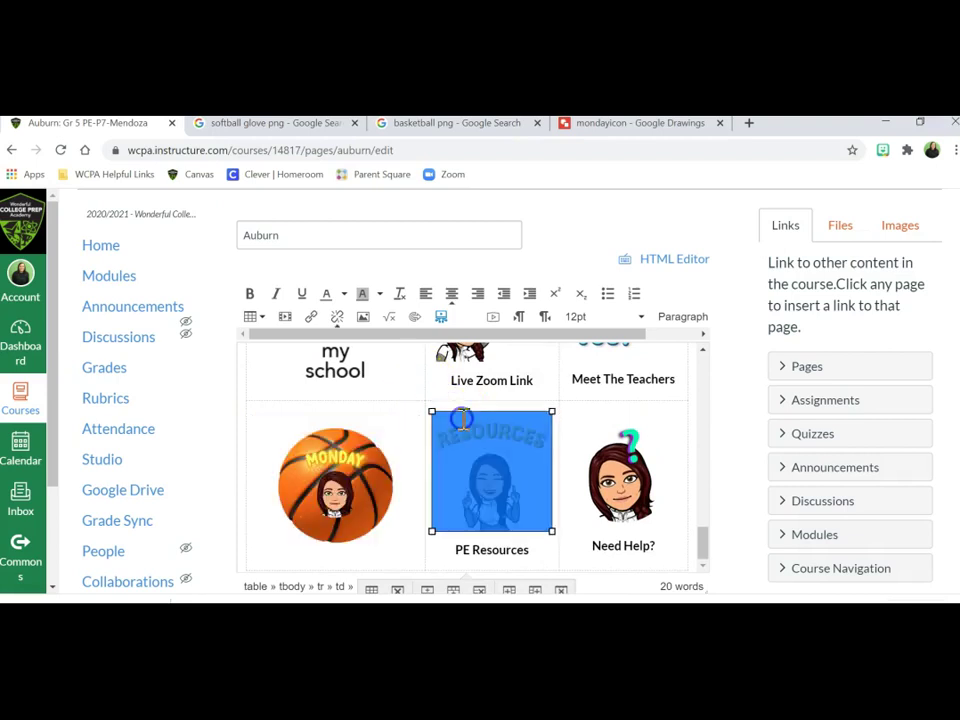
pyautogui.click(362, 440)
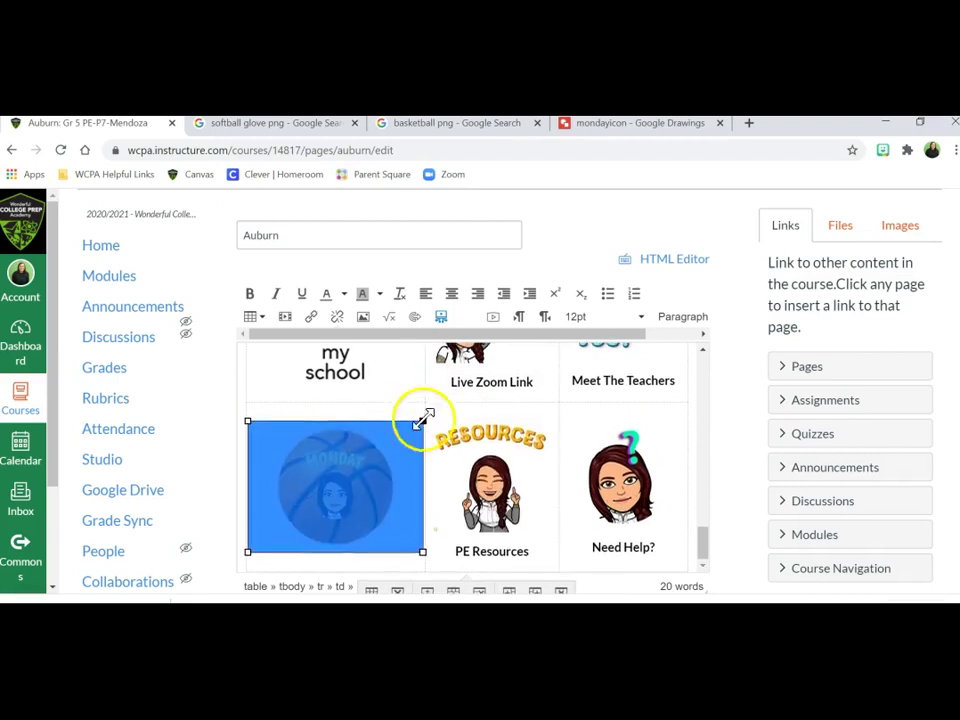
pyautogui.moveTo(422, 417); pyautogui.dragTo(396, 431)
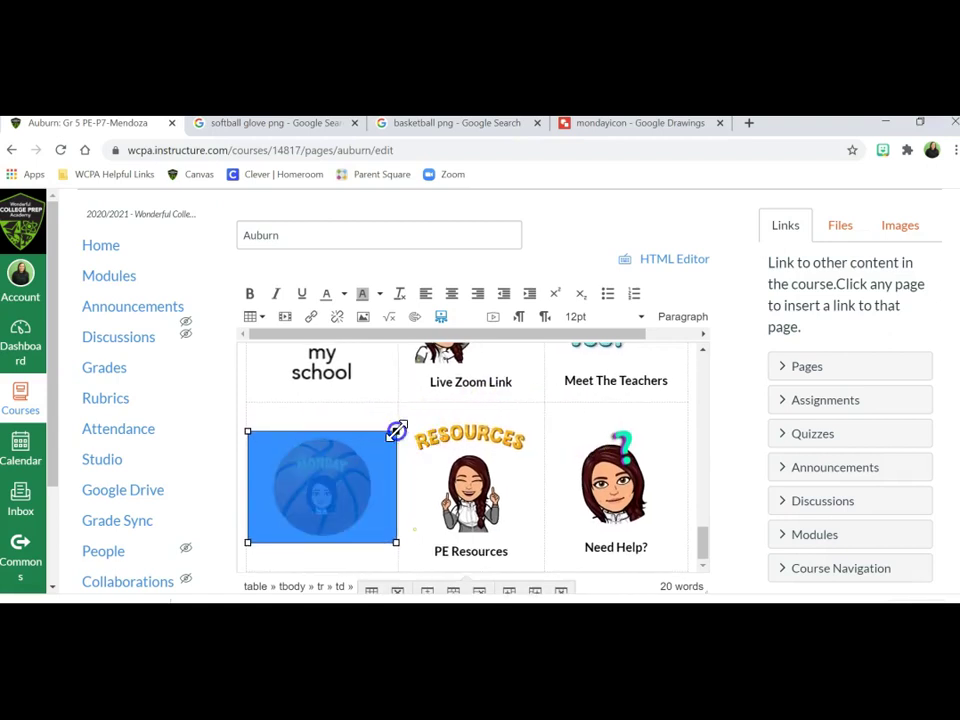
pyautogui.click(581, 422)
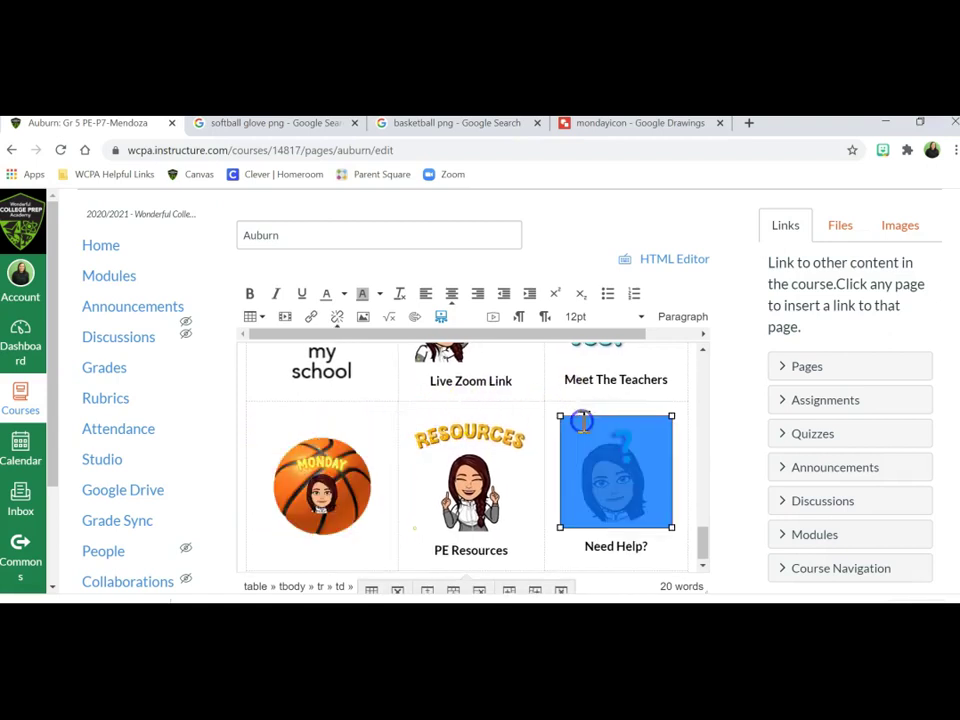
# Step: Compare the Monday basketball image's size with the other icons in its row and view its website link settings
pyautogui.click(295, 483)
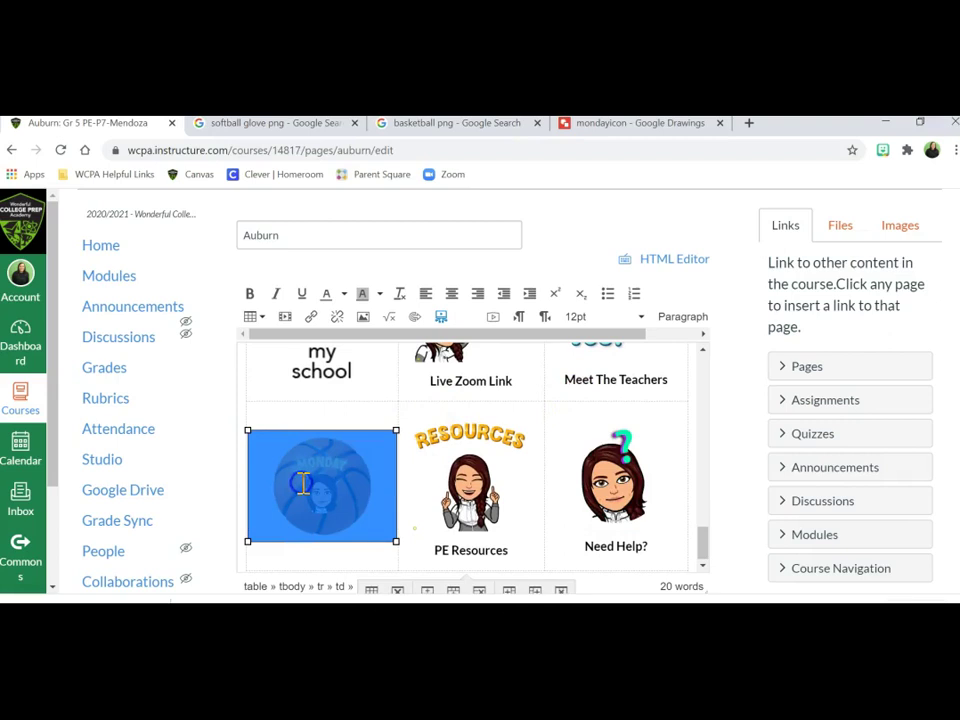
pyautogui.click(604, 473)
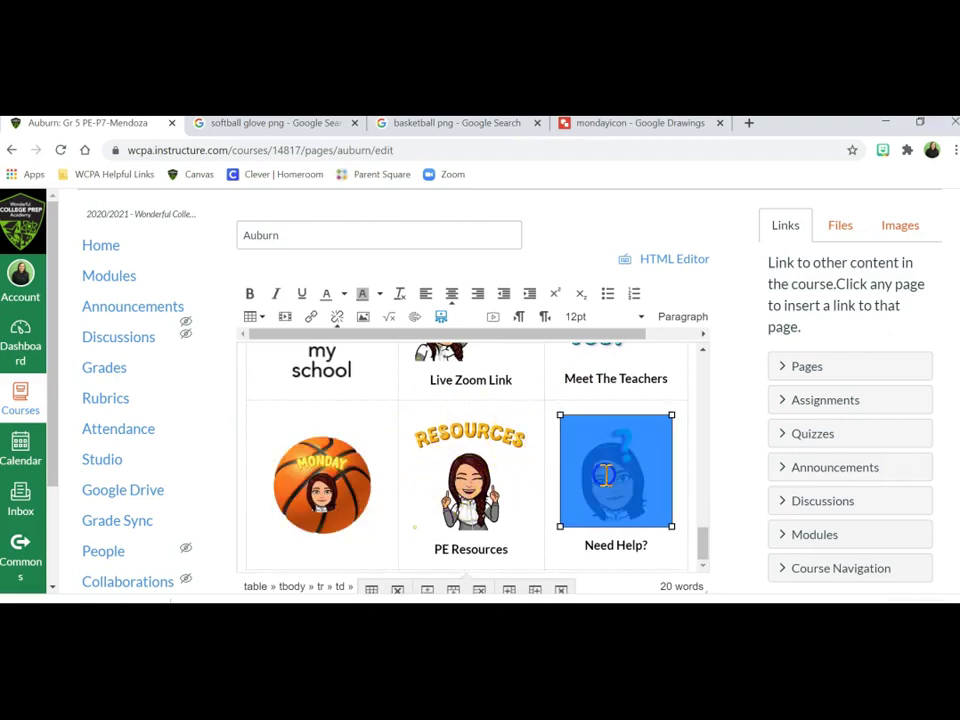
pyautogui.click(479, 471)
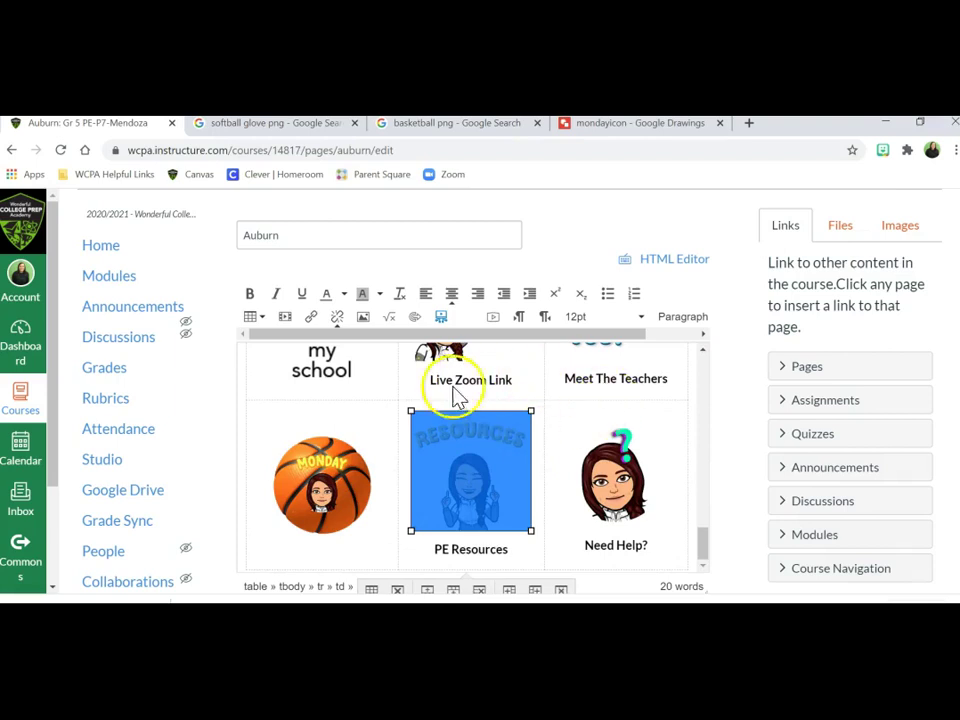
pyautogui.click(332, 452)
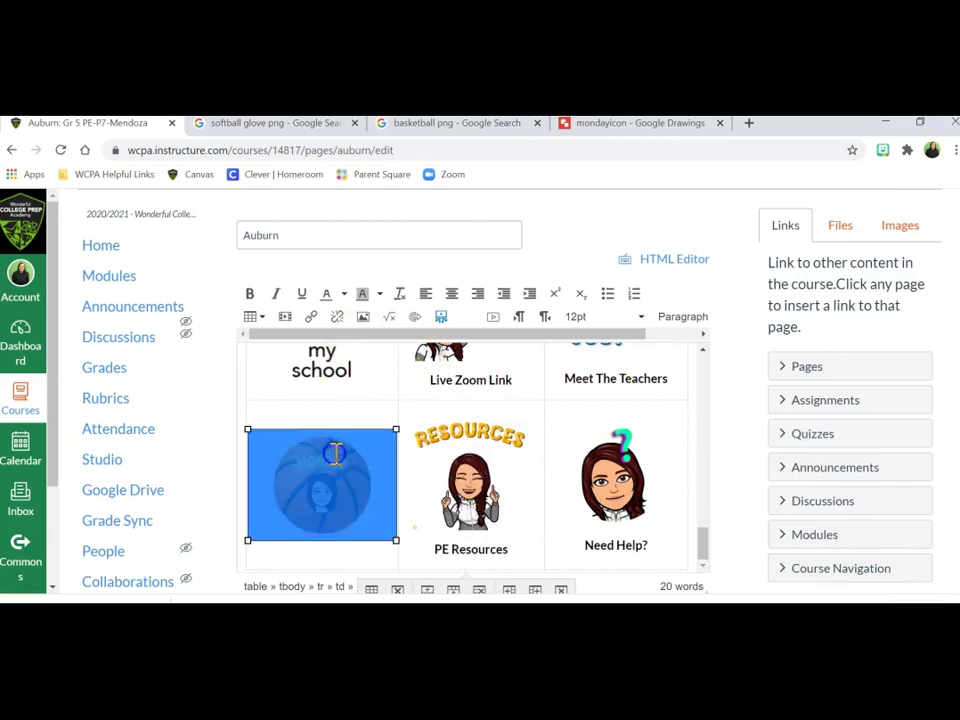
pyautogui.click(311, 322)
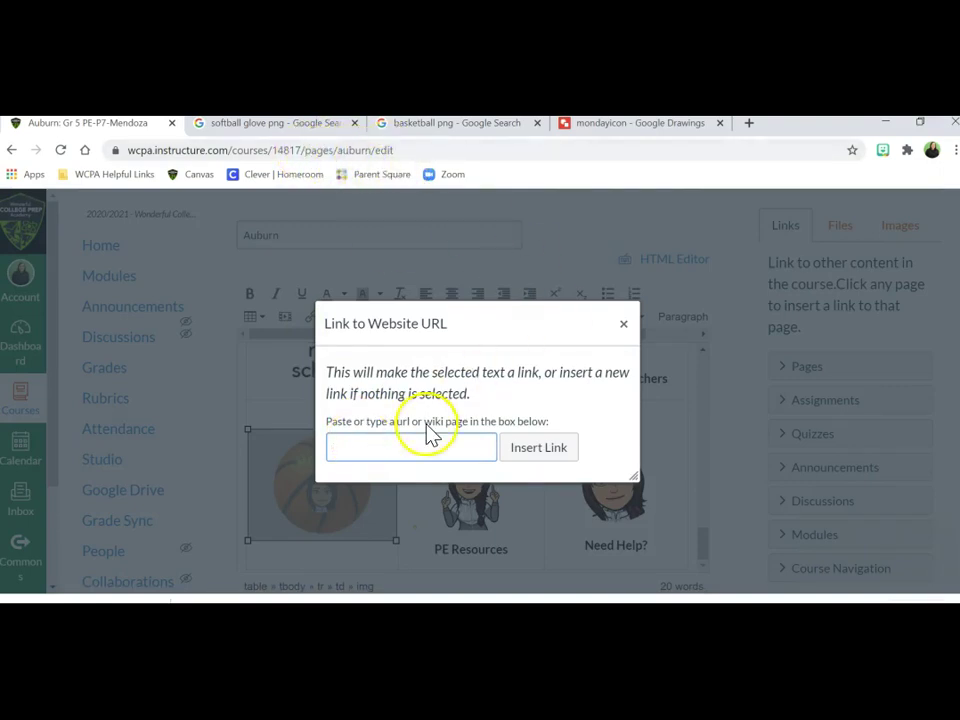
pyautogui.click(623, 323)
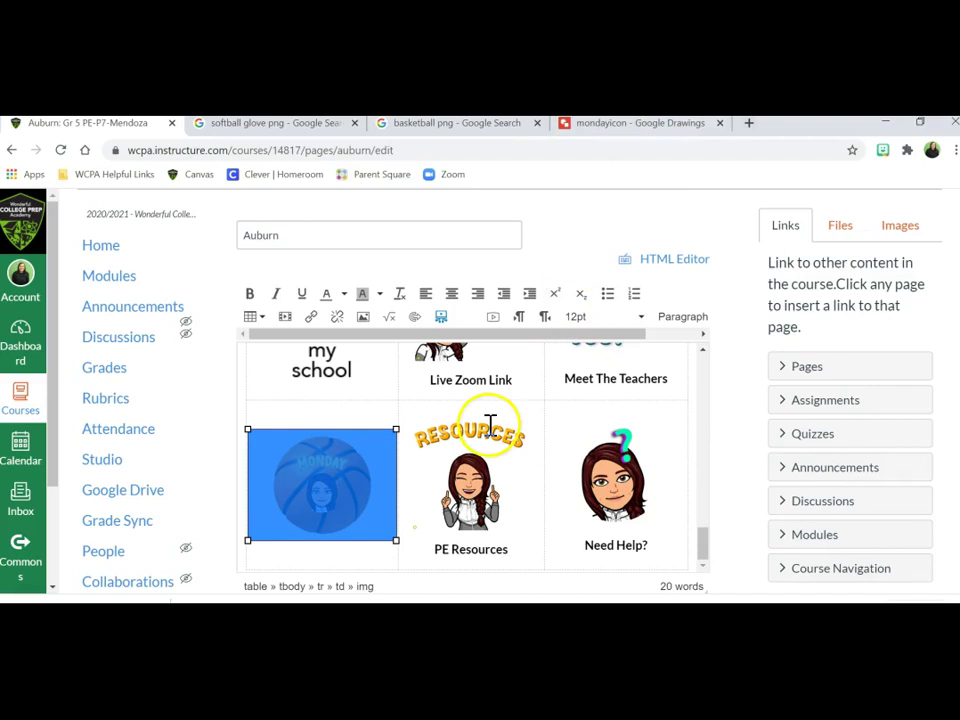
# Step: Inspect the website link attached to the PE Resources icon and close the link settings
pyautogui.click(468, 482)
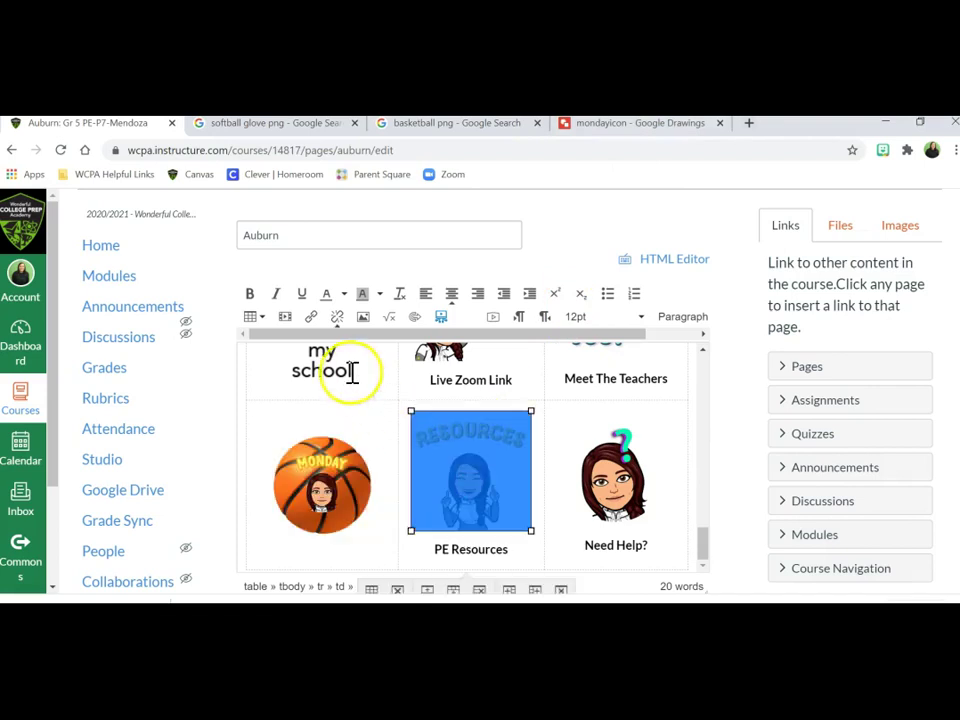
pyautogui.click(311, 317)
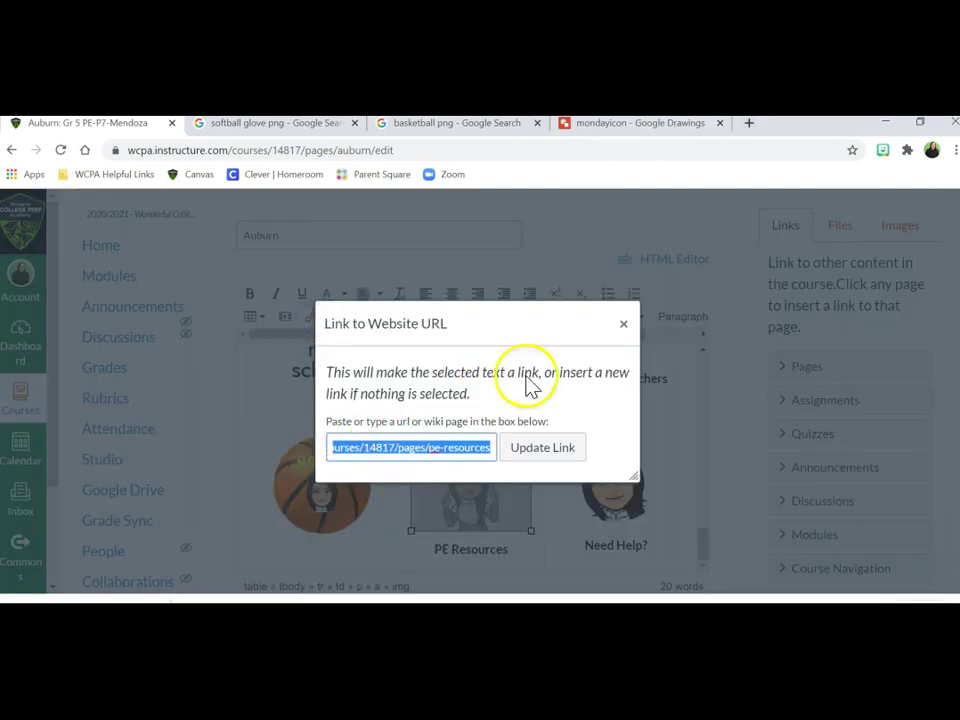
pyautogui.click(621, 325)
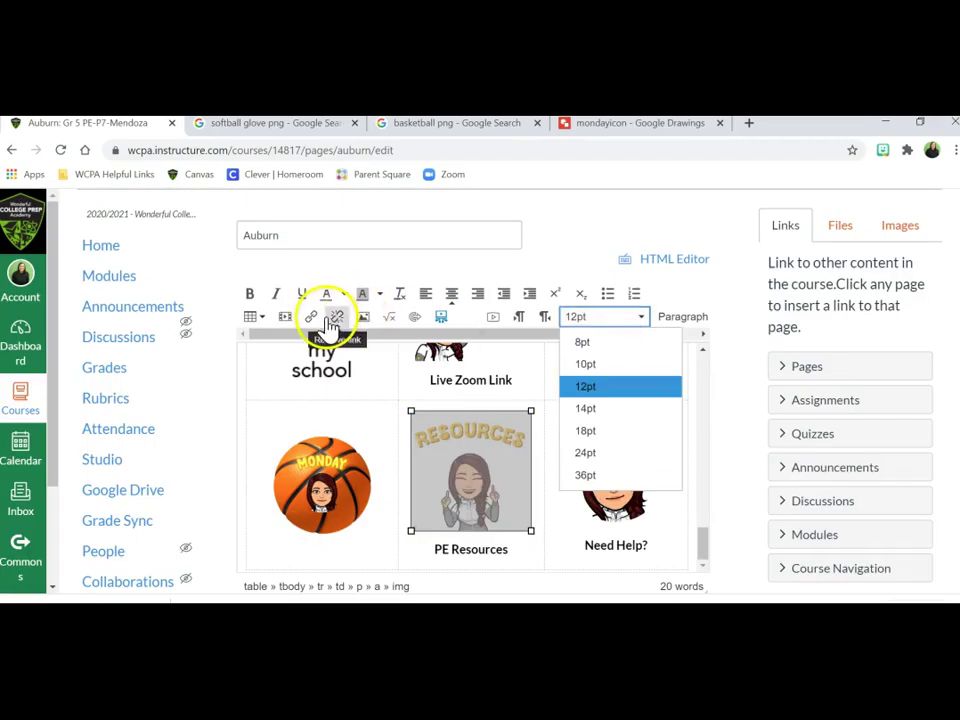
pyautogui.click(581, 222)
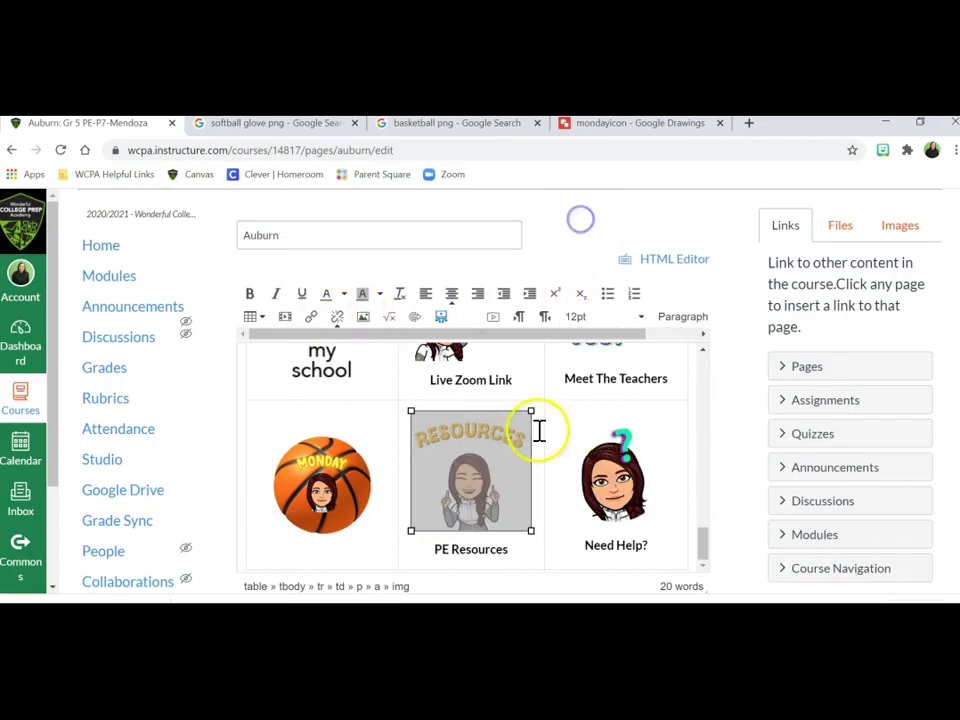
# Step: Save the Auburn page and review the Monday basketball icon's placement in the published icon table
pyautogui.scroll(-2, 482, 444)
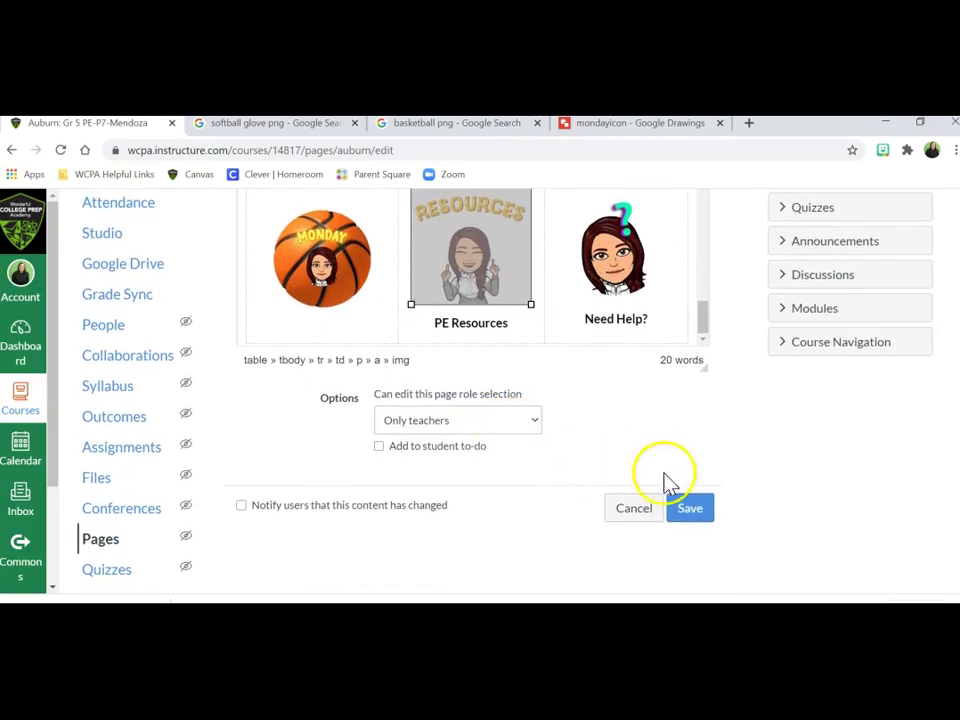
pyautogui.click(697, 512)
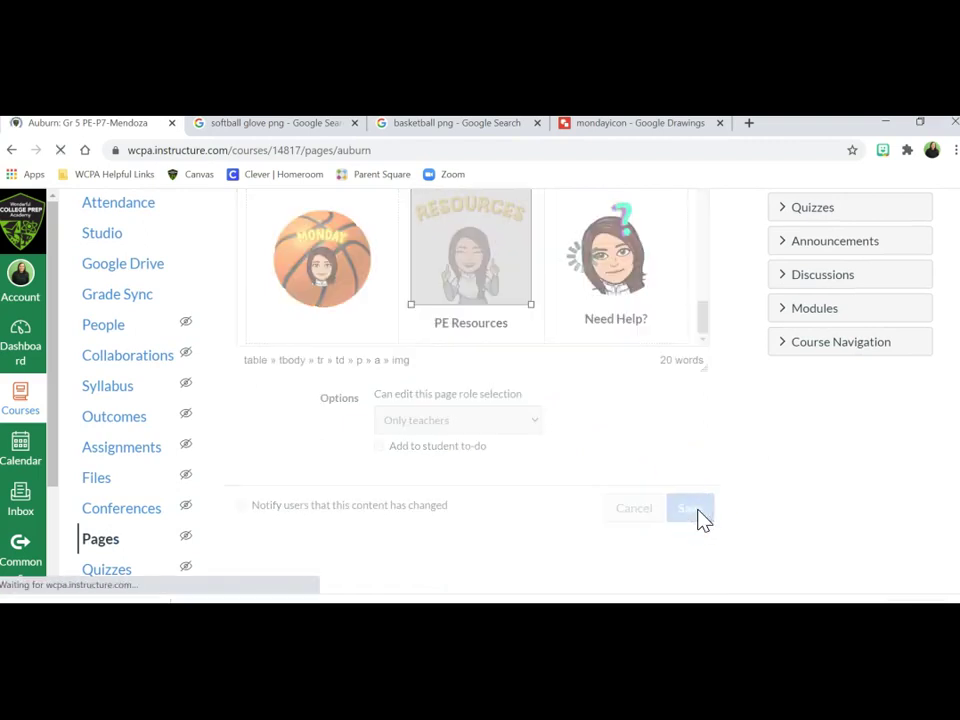
pyautogui.scroll(-4, 489, 388)
pyautogui.scroll(-12, 489, 388)
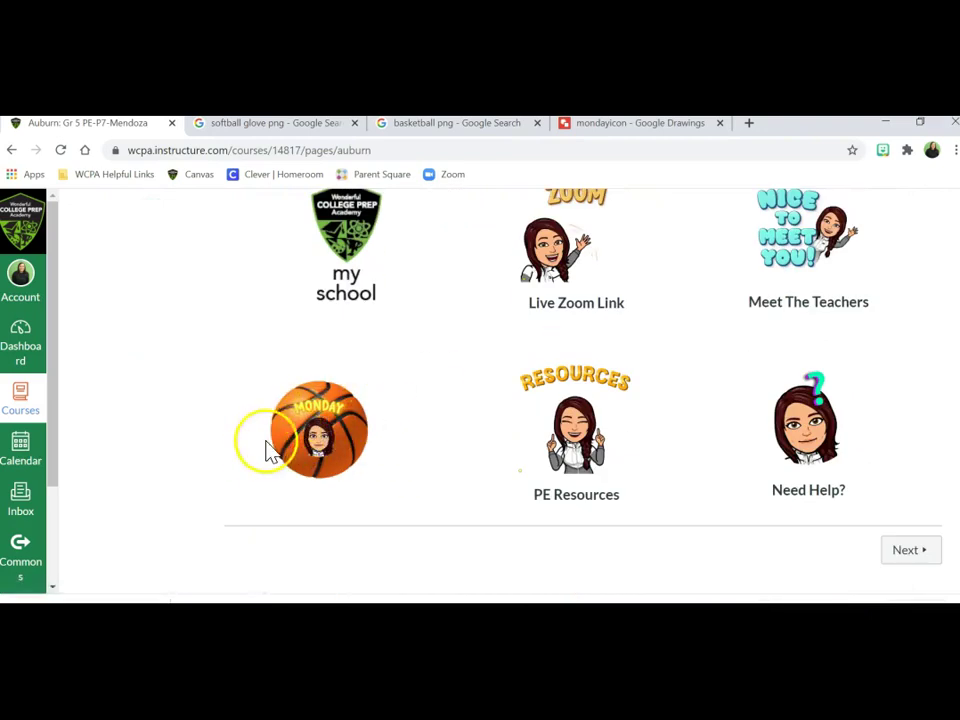
# Step: Reopen the Auburn page for editing, center the Monday basketball image in its table cell, and save the page
pyautogui.scroll(12, 643, 420)
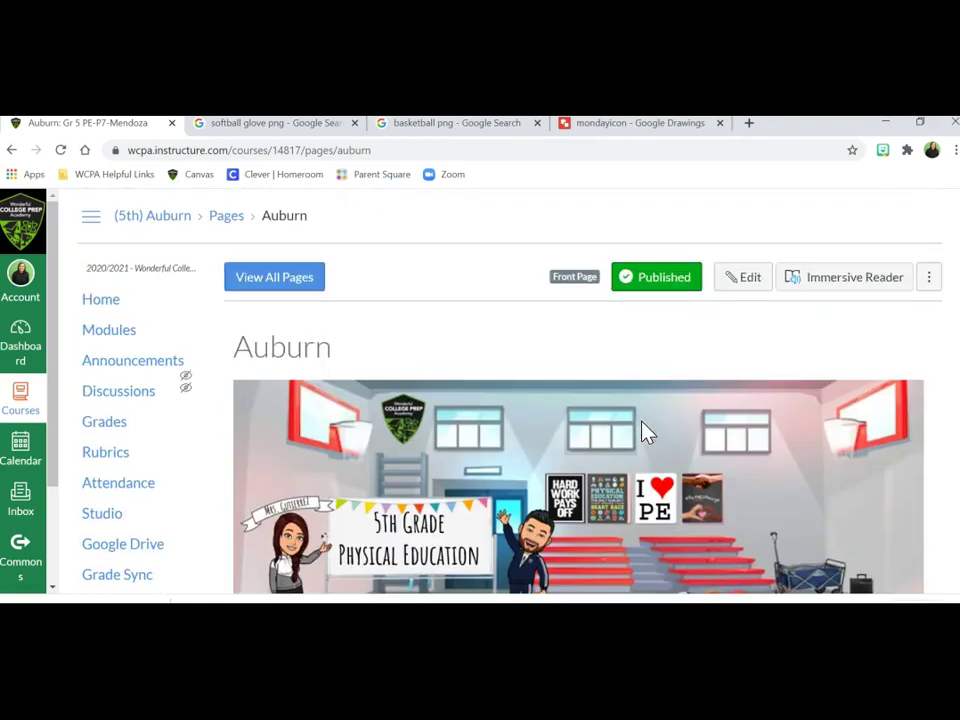
pyautogui.click(741, 279)
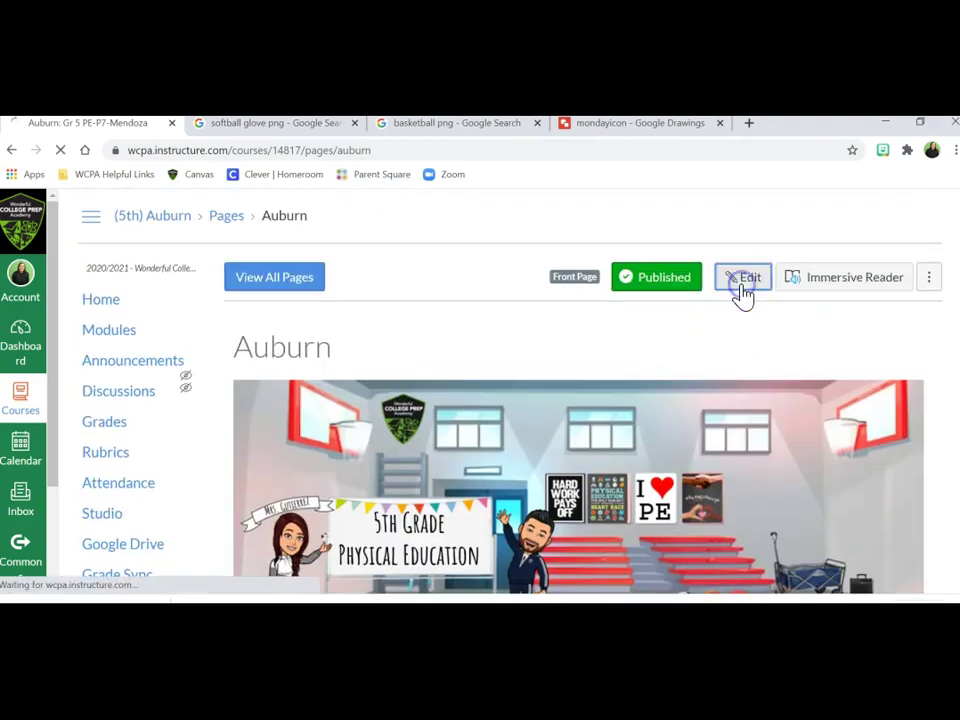
pyautogui.scroll(-6, 440, 365)
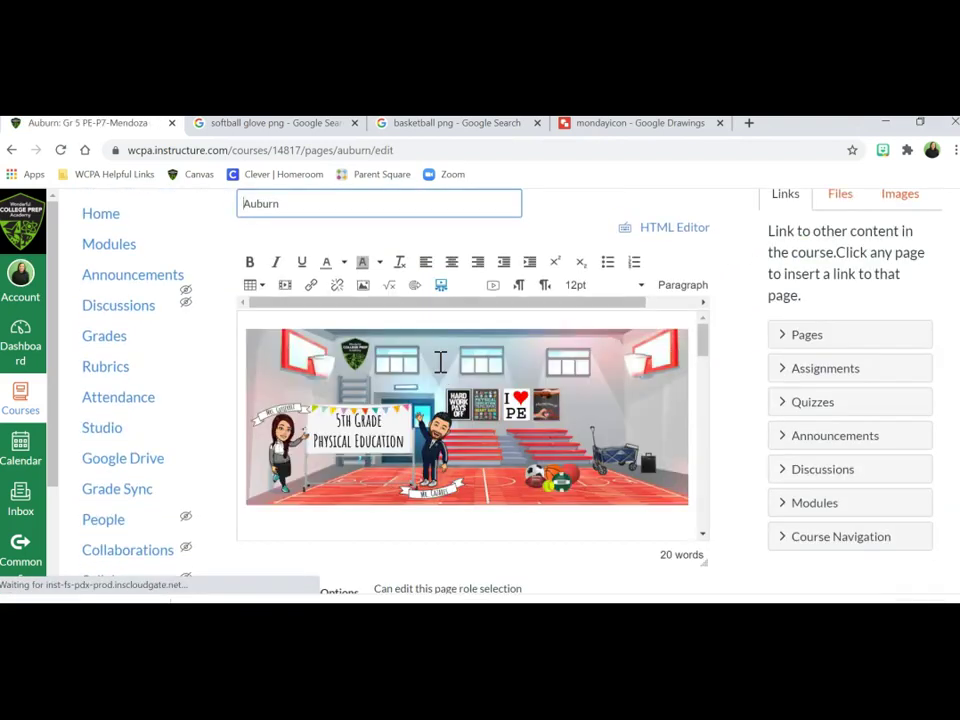
pyautogui.scroll(-10, 440, 362)
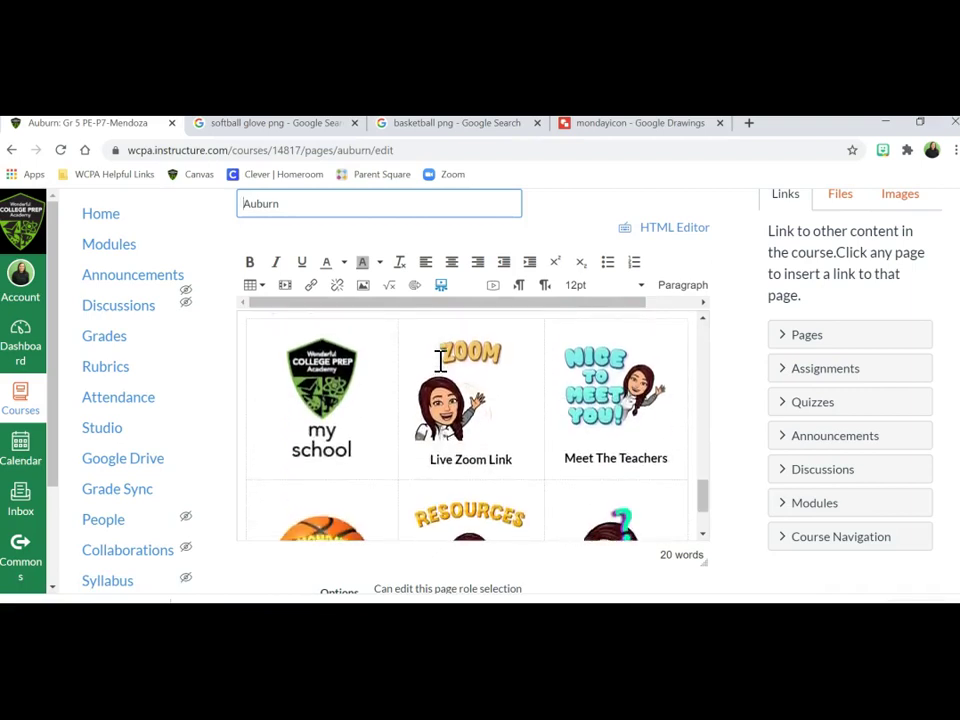
pyautogui.click(336, 437)
pyautogui.click(454, 263)
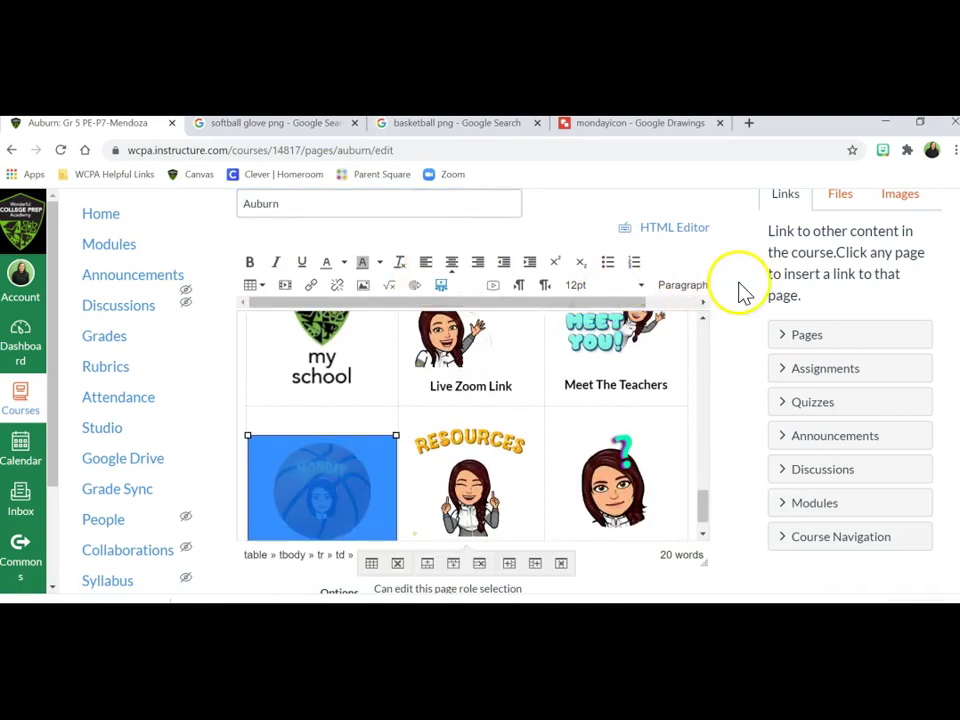
pyautogui.scroll(-5, 739, 291)
pyautogui.click(688, 446)
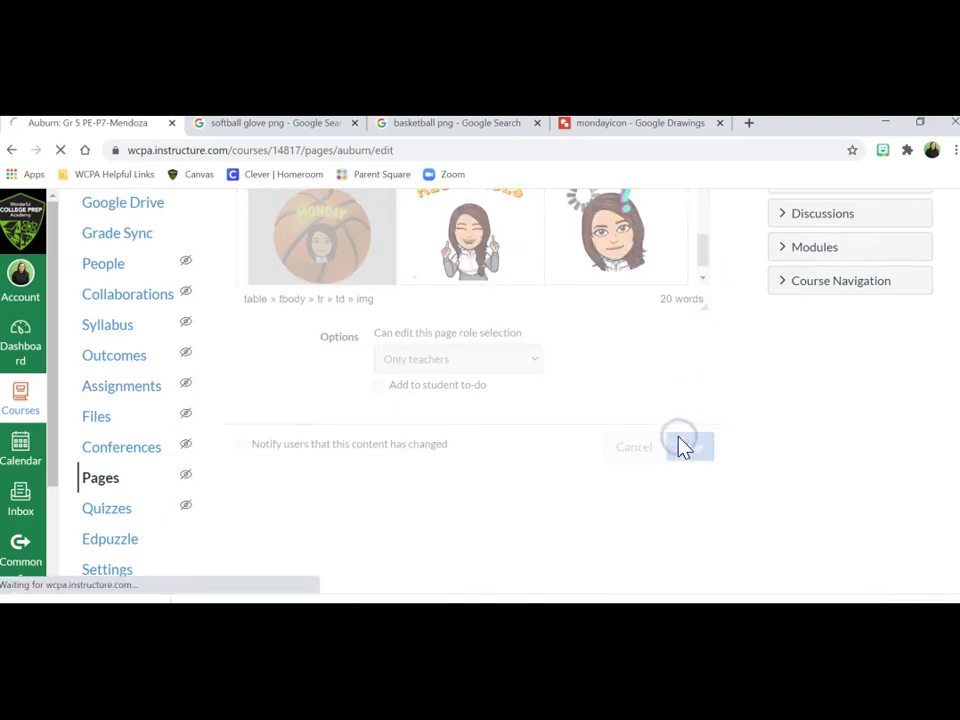
pyautogui.scroll(-15, 558, 528)
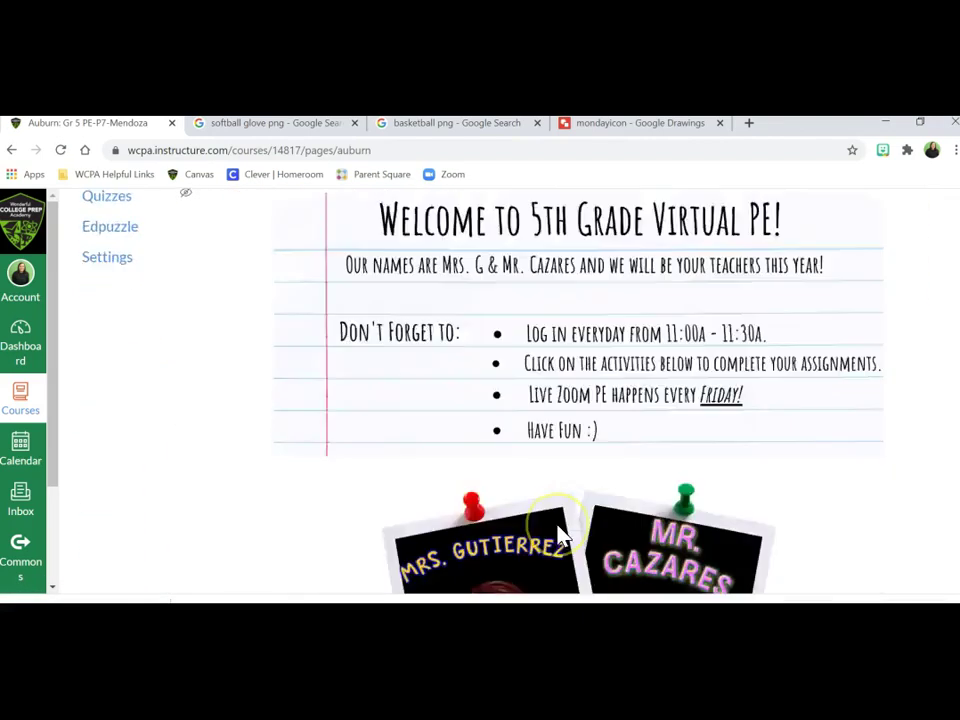
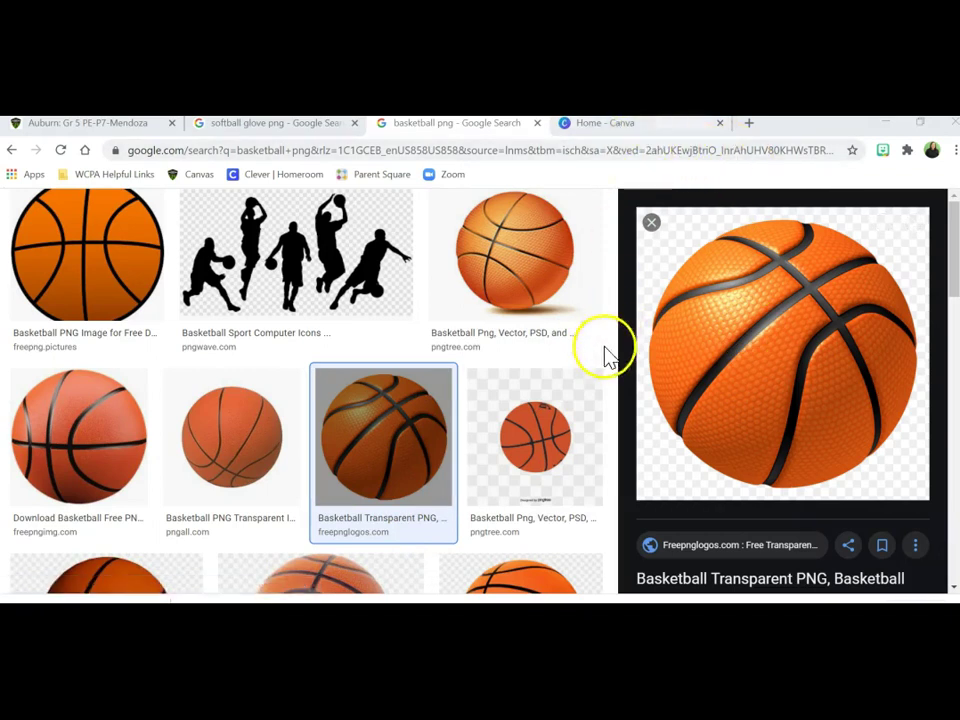
# Step: Save the selected freepnglogos basketball image as a PNG named basket2 in the Bitmoji pictures folder
pyautogui.click(681, 285)
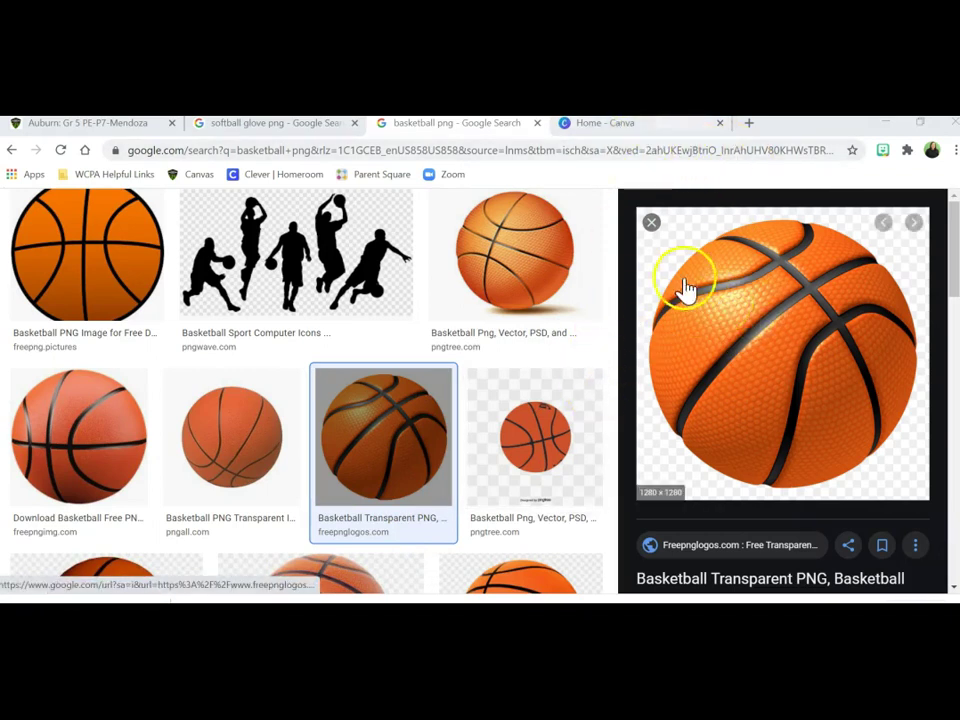
pyautogui.rightClick(740, 311)
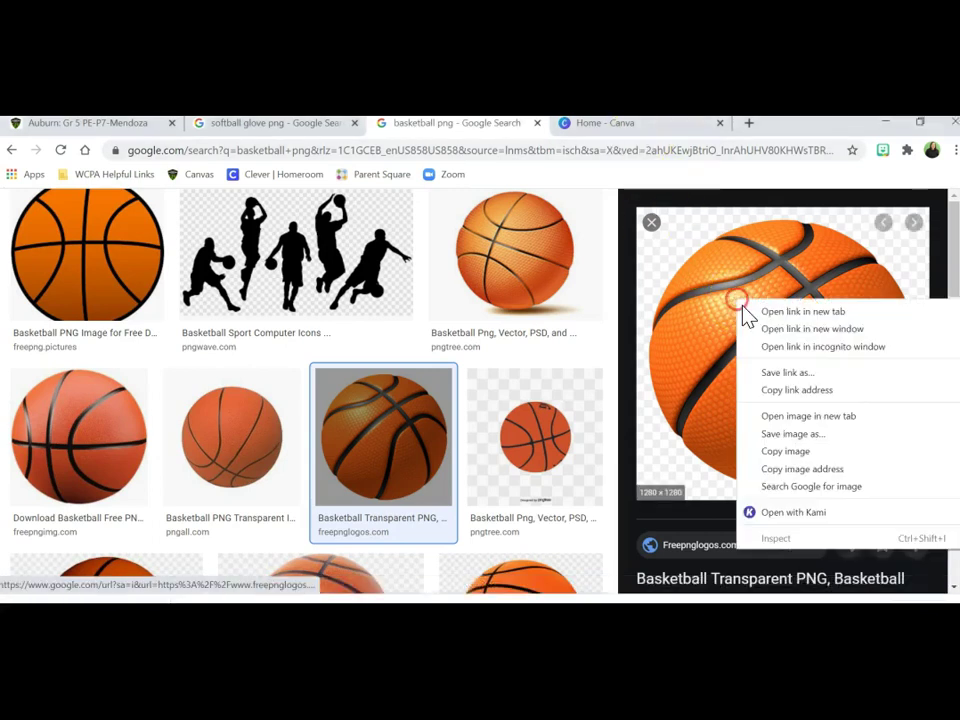
pyautogui.click(788, 437)
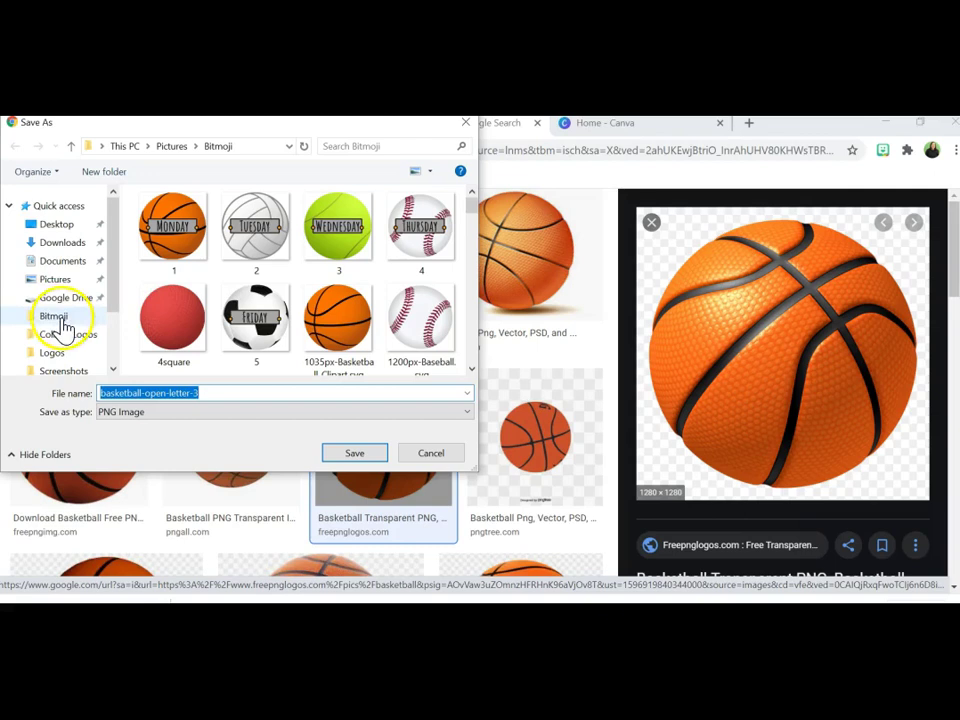
pyautogui.click(58, 318)
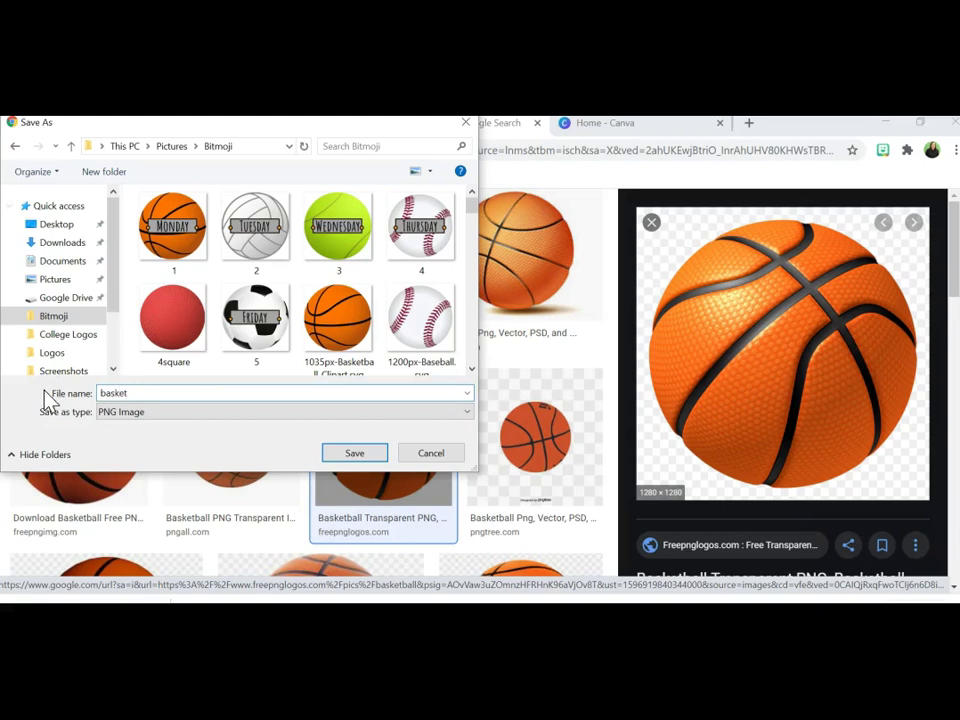
pyautogui.write('2')
pyautogui.click(340, 449)
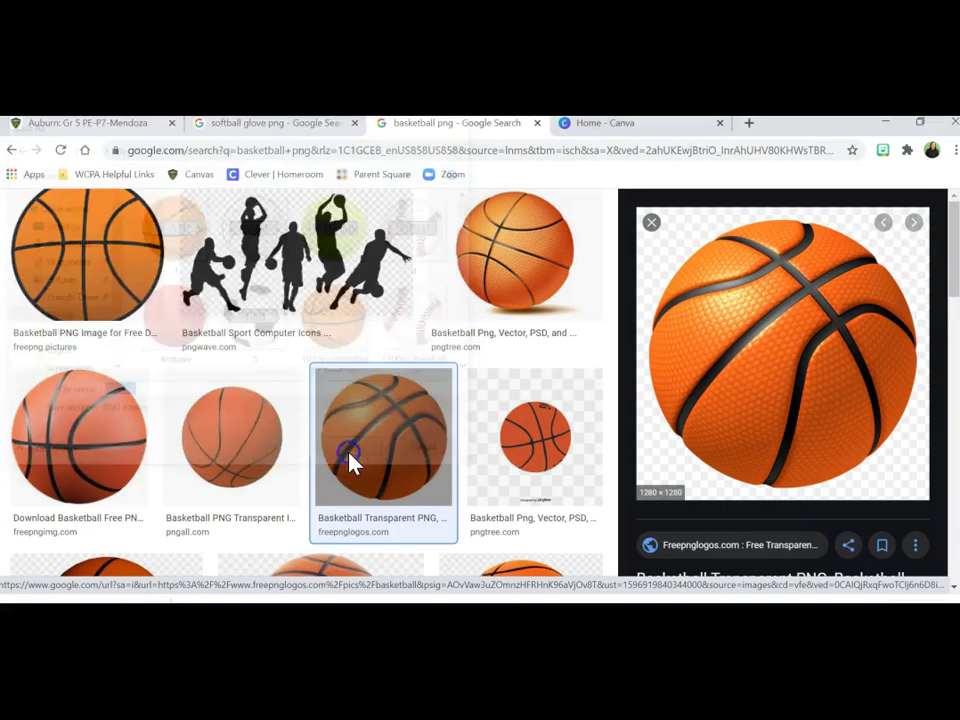
# Step: Switch to Canva and open the list of design types for creating a new design
pyautogui.click(617, 140)
pyautogui.moveTo(190, 230)
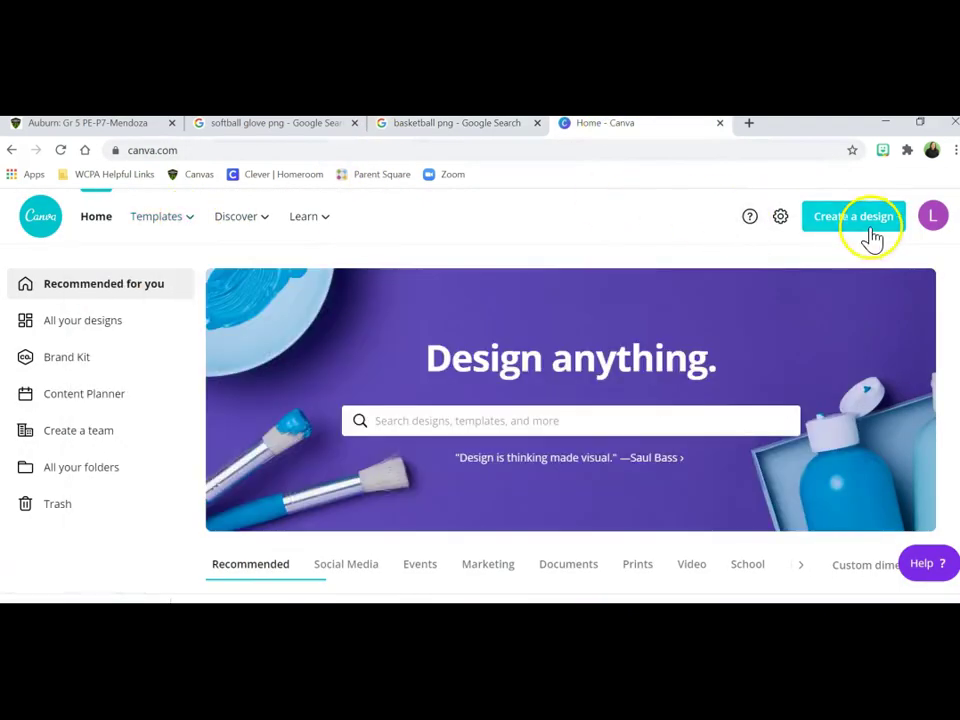
pyautogui.click(872, 237)
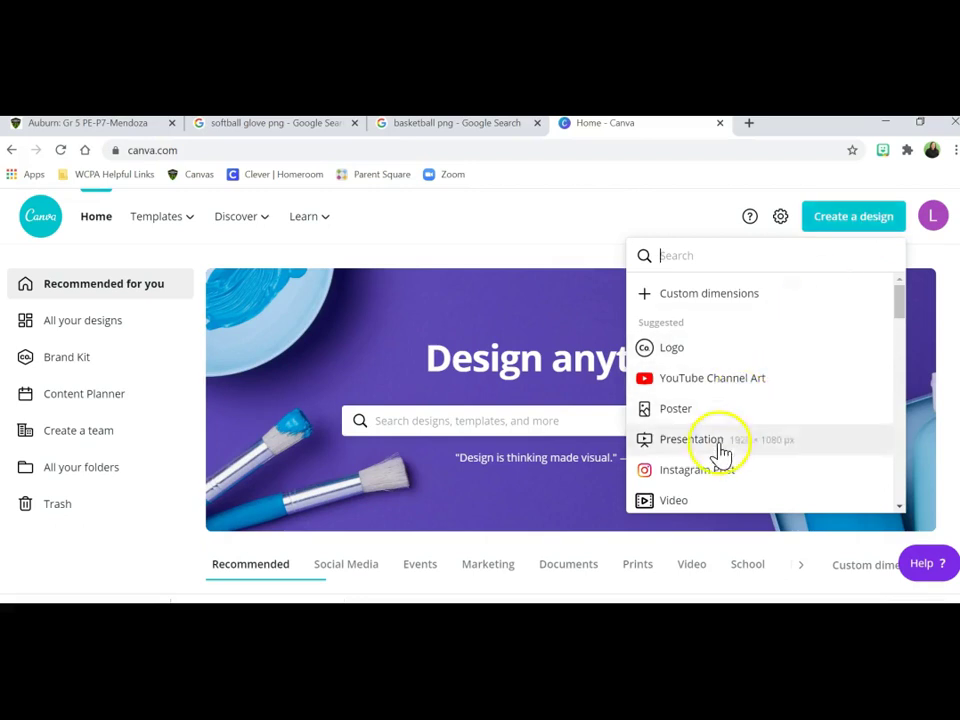
# Step: Browse the available design types and create a new blank Logo design
pyautogui.scroll(-1, 737, 378)
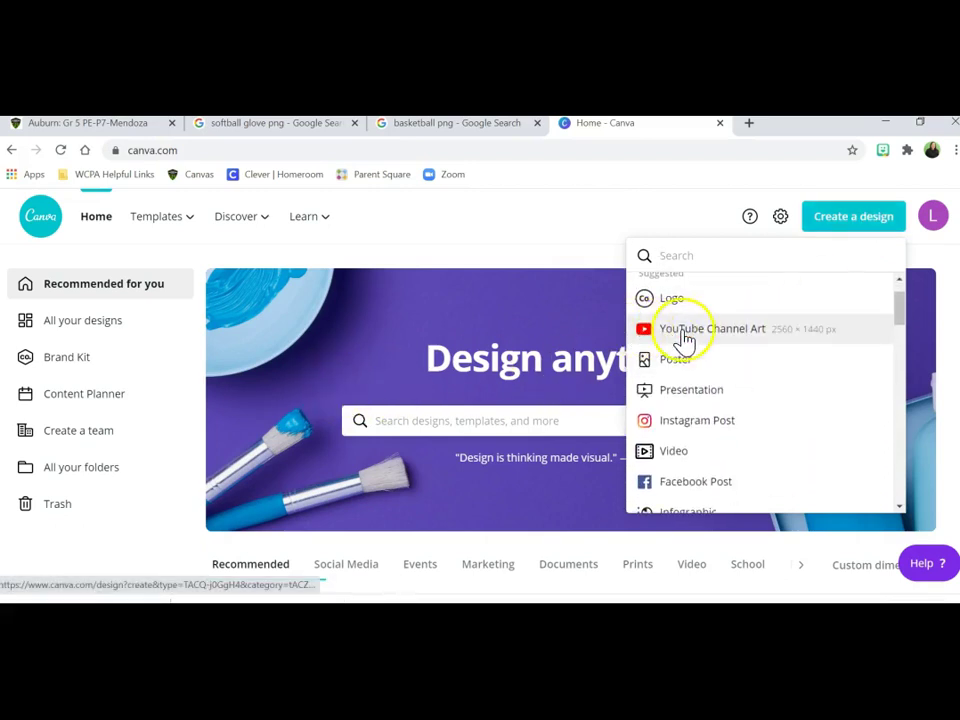
pyautogui.scroll(-3, 680, 460)
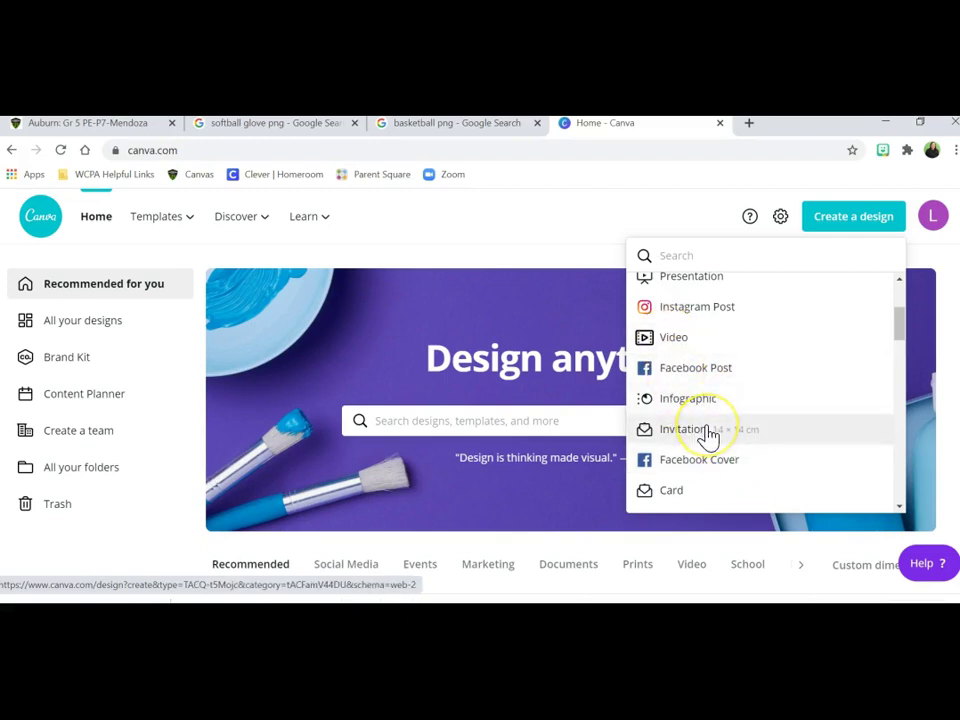
pyautogui.scroll(1, 708, 437)
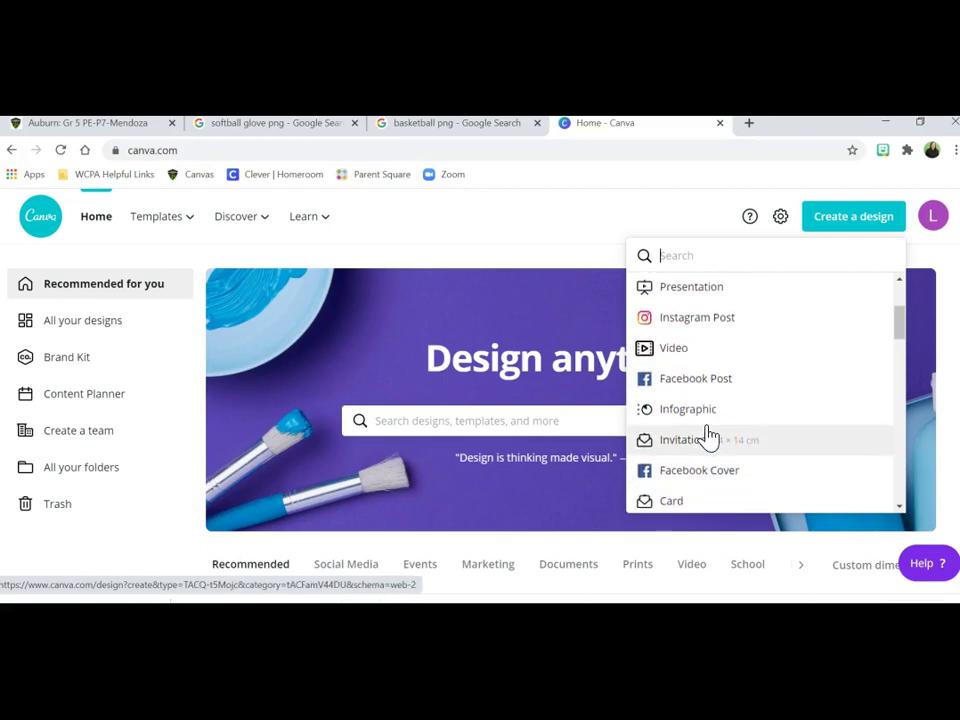
pyautogui.scroll(-1, 708, 437)
pyautogui.scroll(1, 708, 437)
pyautogui.scroll(-3, 708, 437)
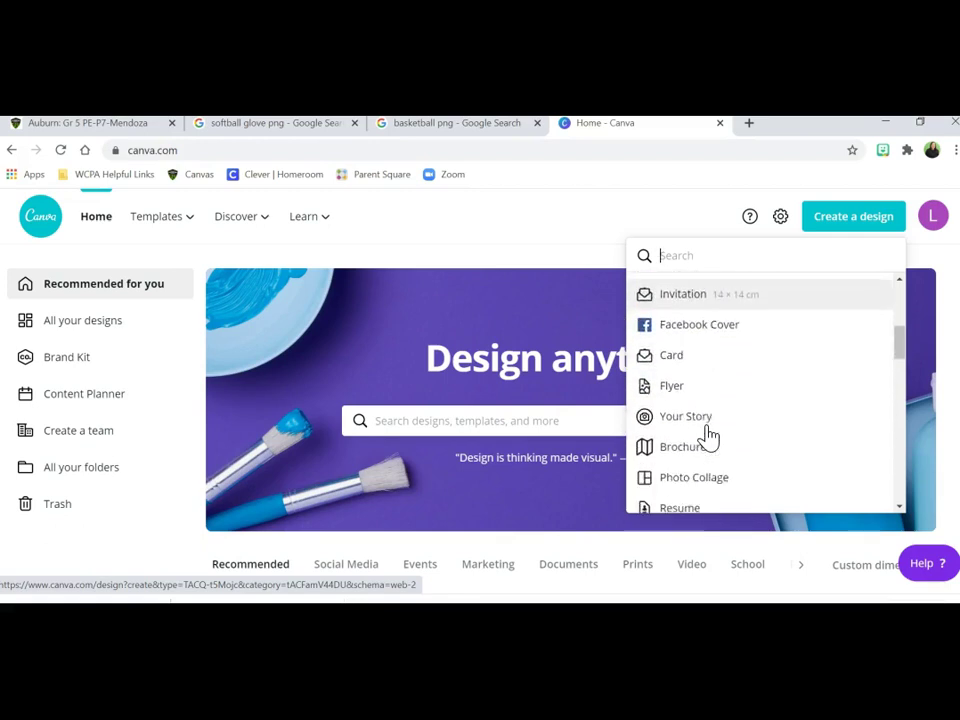
pyautogui.scroll(-4, 708, 437)
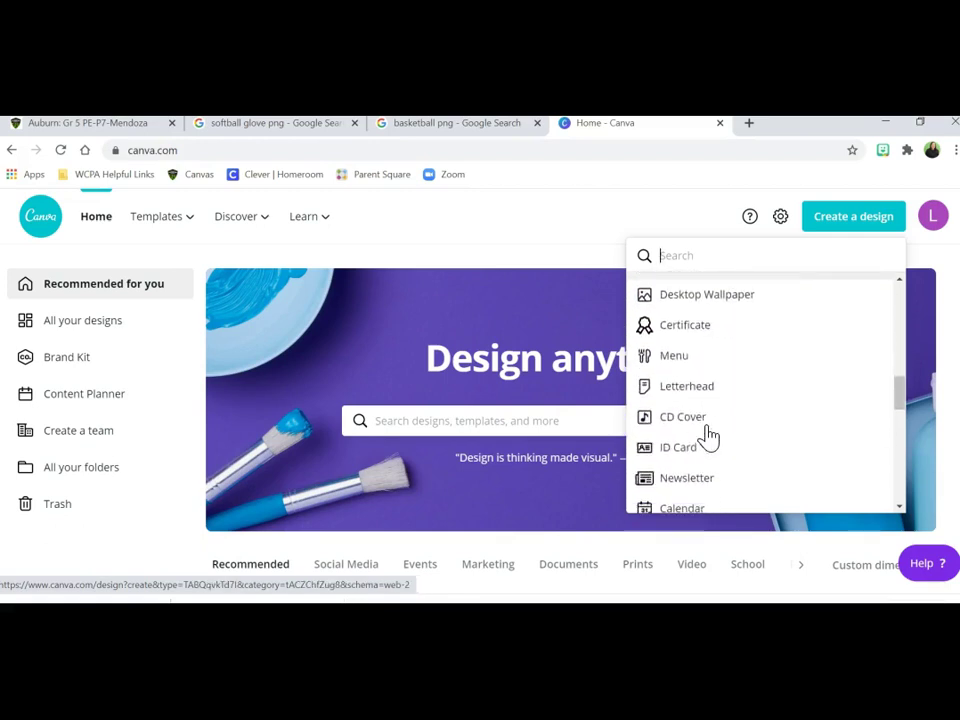
pyautogui.scroll(-5, 708, 437)
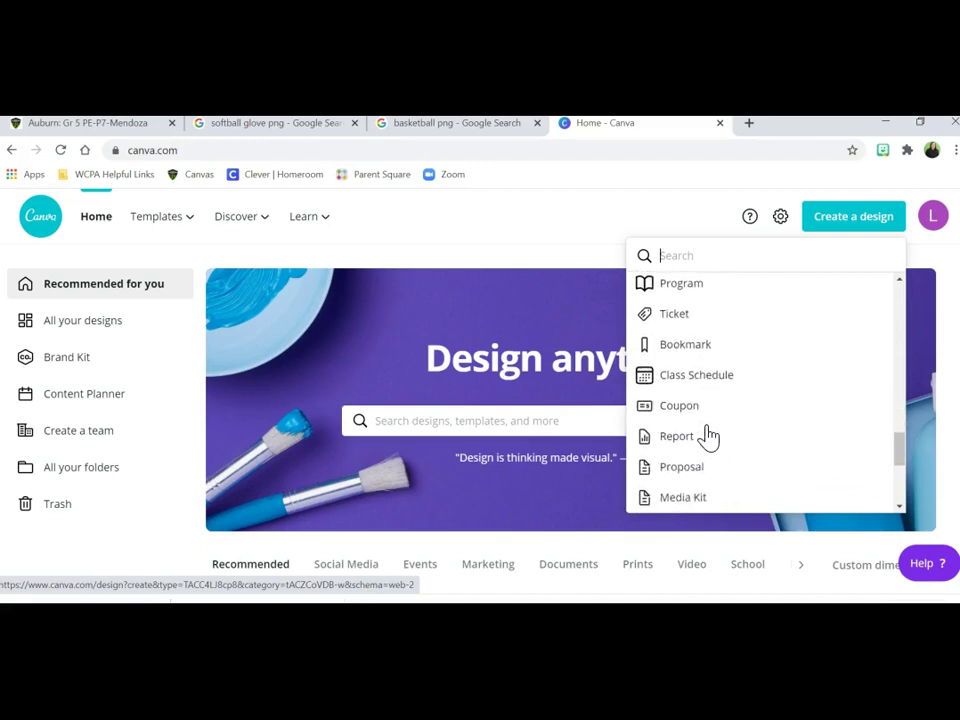
pyautogui.scroll(-3, 708, 437)
pyautogui.scroll(15, 708, 437)
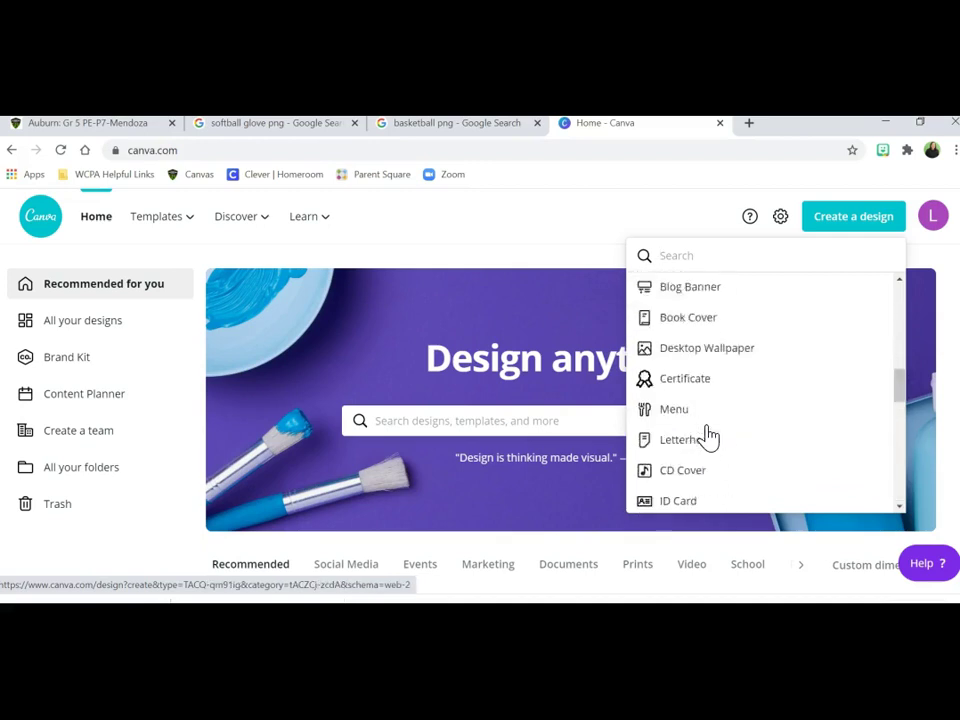
pyautogui.scroll(-1, 708, 437)
pyautogui.click(690, 315)
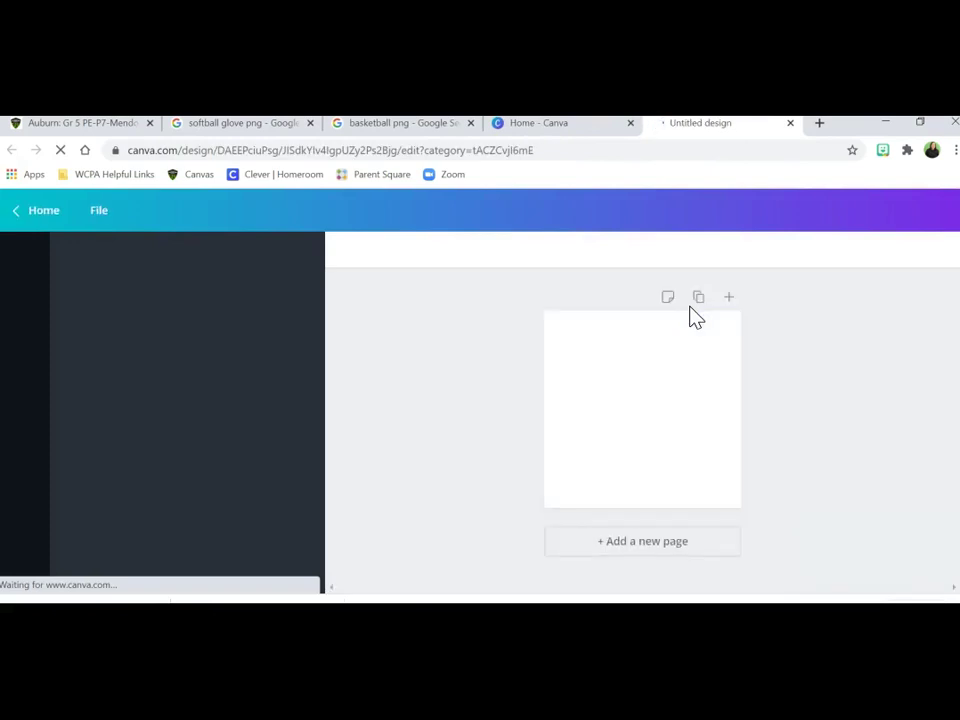
pyautogui.click(638, 398)
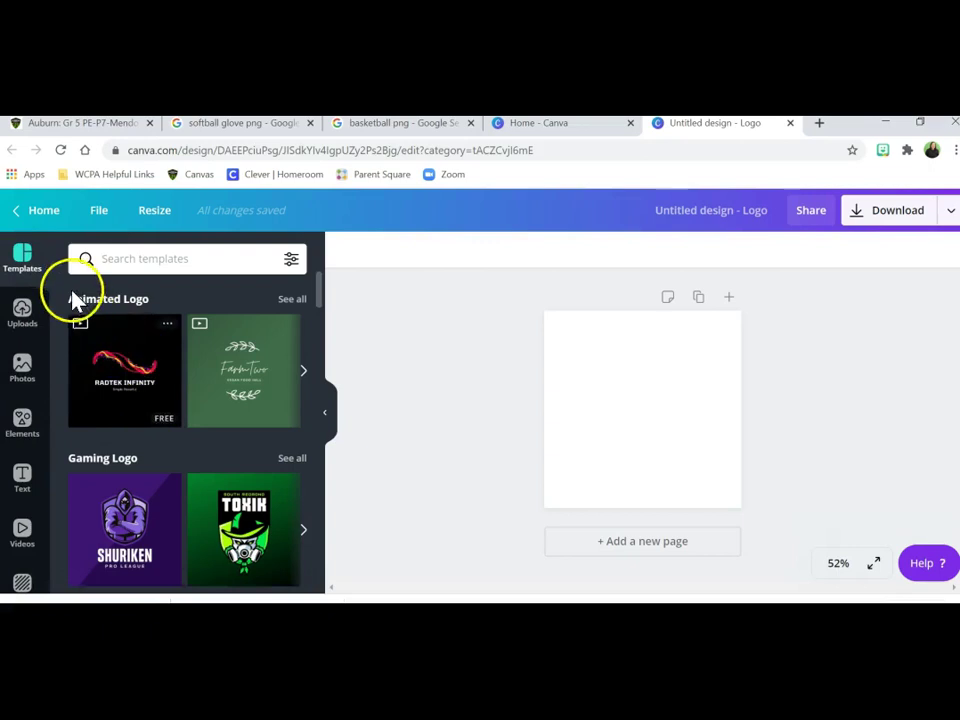
# Step: Upload the basket2 image from the Bitmoji pictures folder to the design's uploads
pyautogui.click(30, 374)
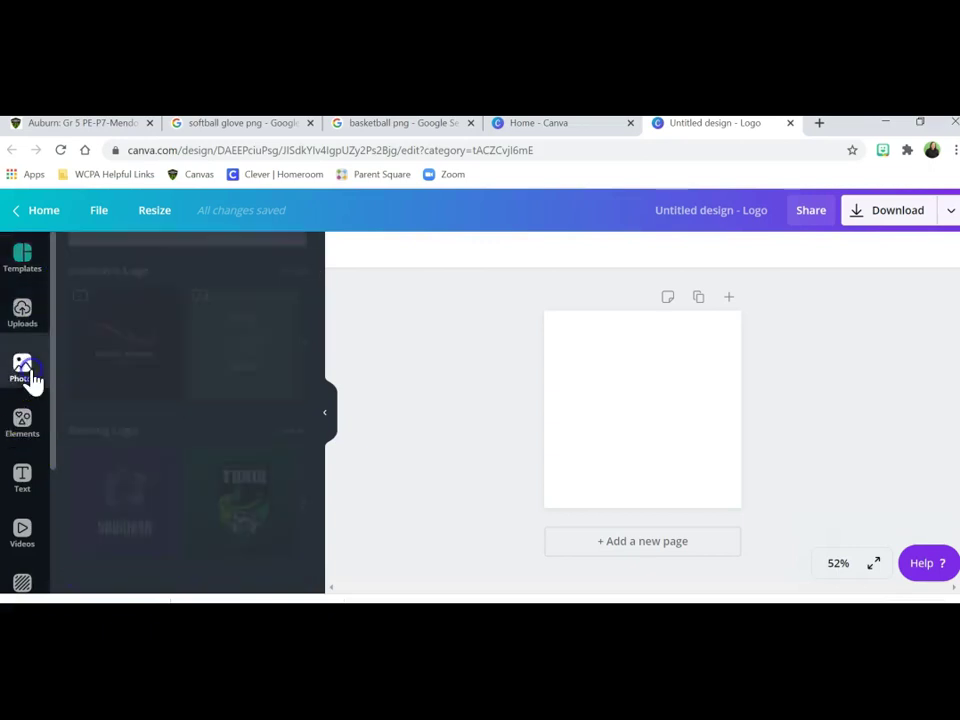
pyautogui.click(90, 262)
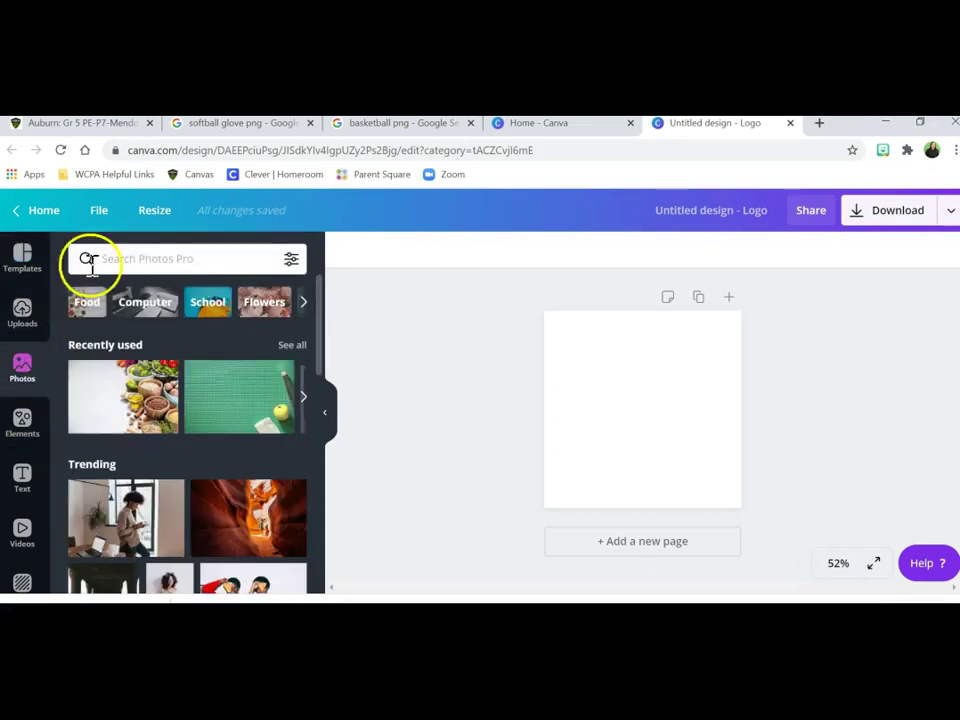
pyautogui.click(24, 321)
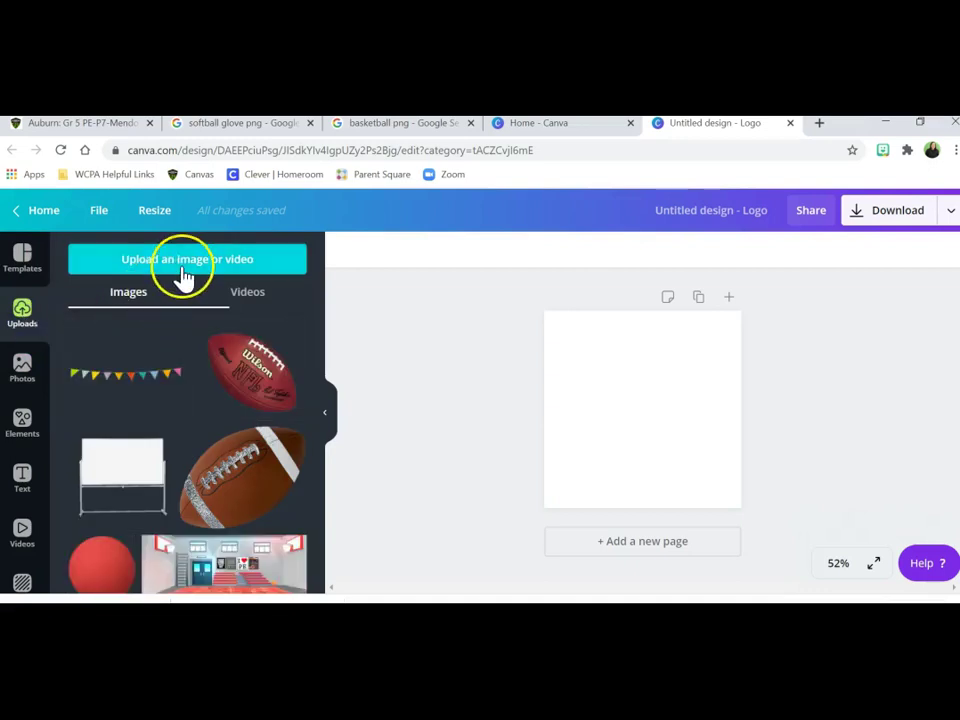
pyautogui.click(184, 276)
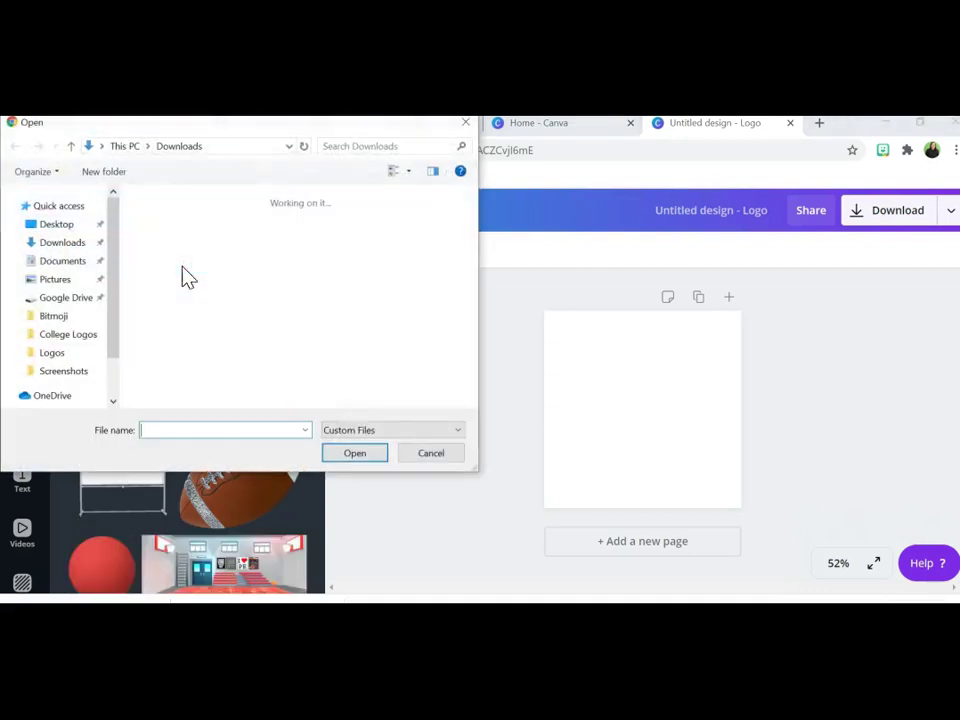
pyautogui.click(53, 316)
pyautogui.scroll(-2, 246, 317)
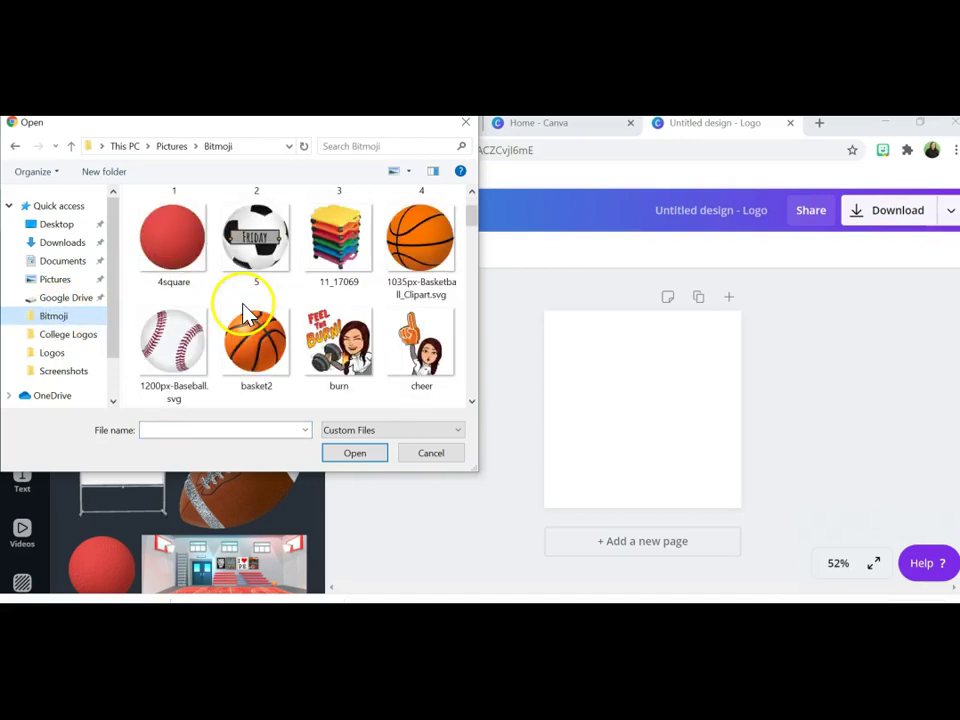
pyautogui.click(258, 368)
pyautogui.click(355, 455)
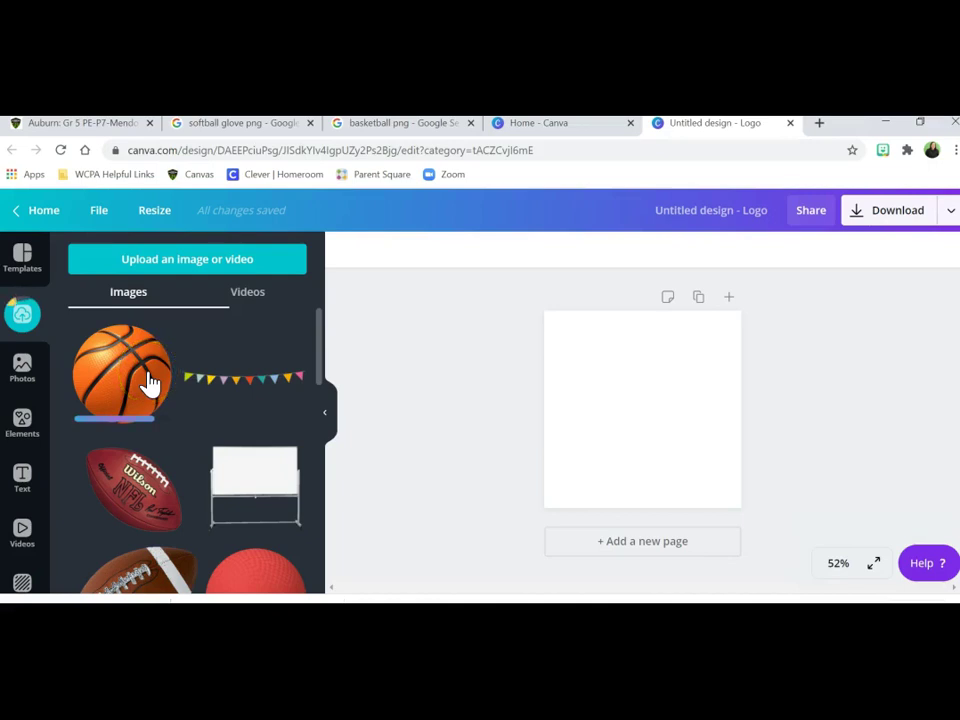
# Step: Place the uploaded basketball on the page and enlarge it to 500 by 500 so it fills the logo
pyautogui.click(255, 478)
pyautogui.scroll(-2, 255, 478)
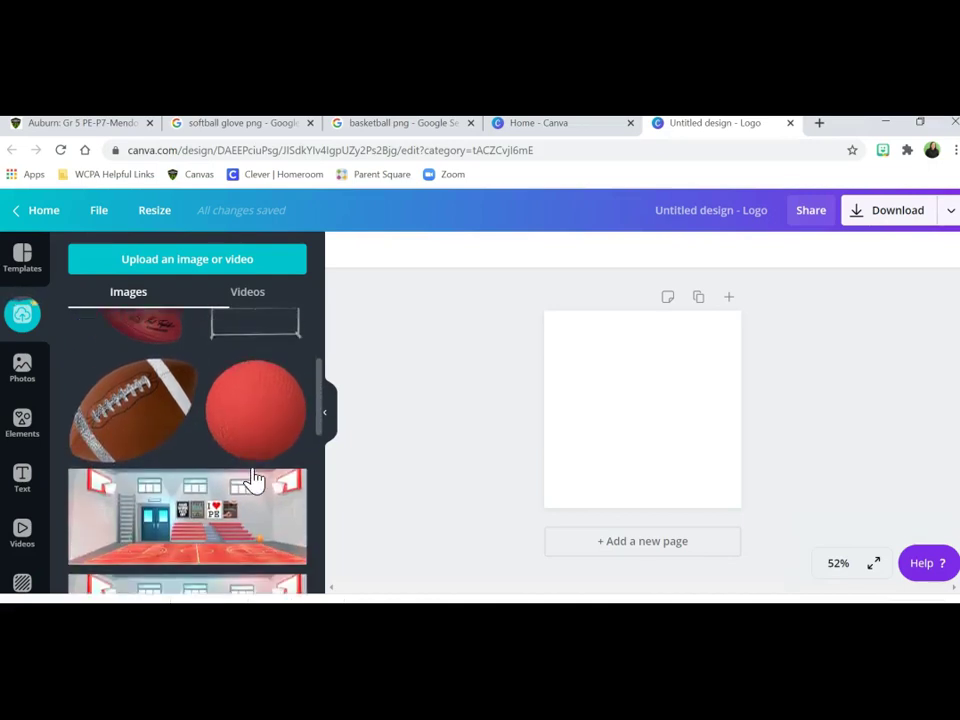
pyautogui.scroll(2, 255, 478)
pyautogui.click(123, 403)
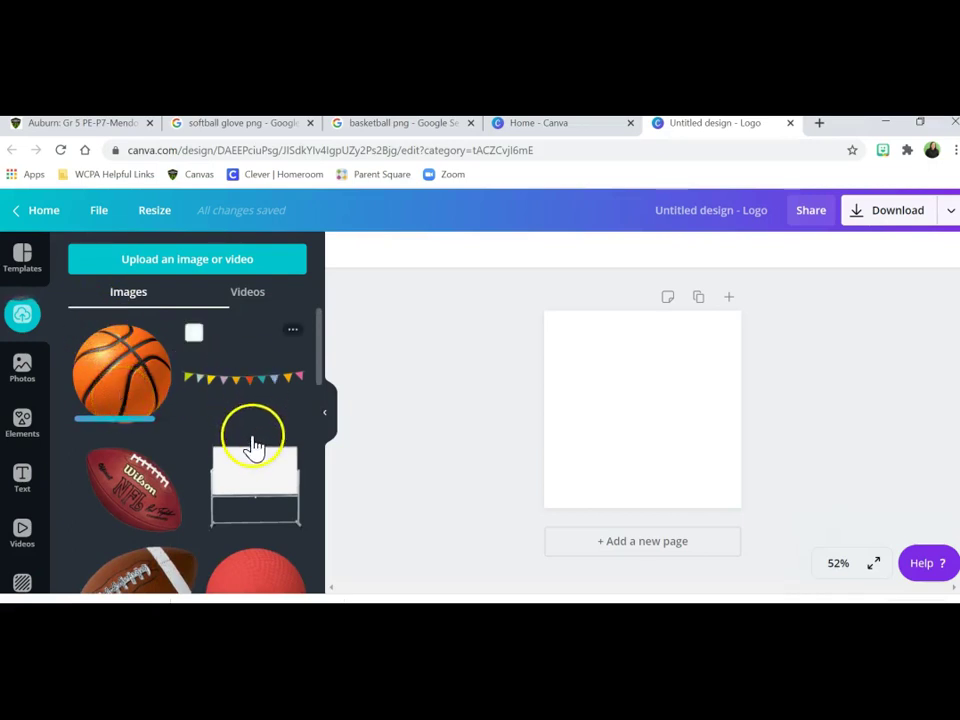
pyautogui.click(140, 370)
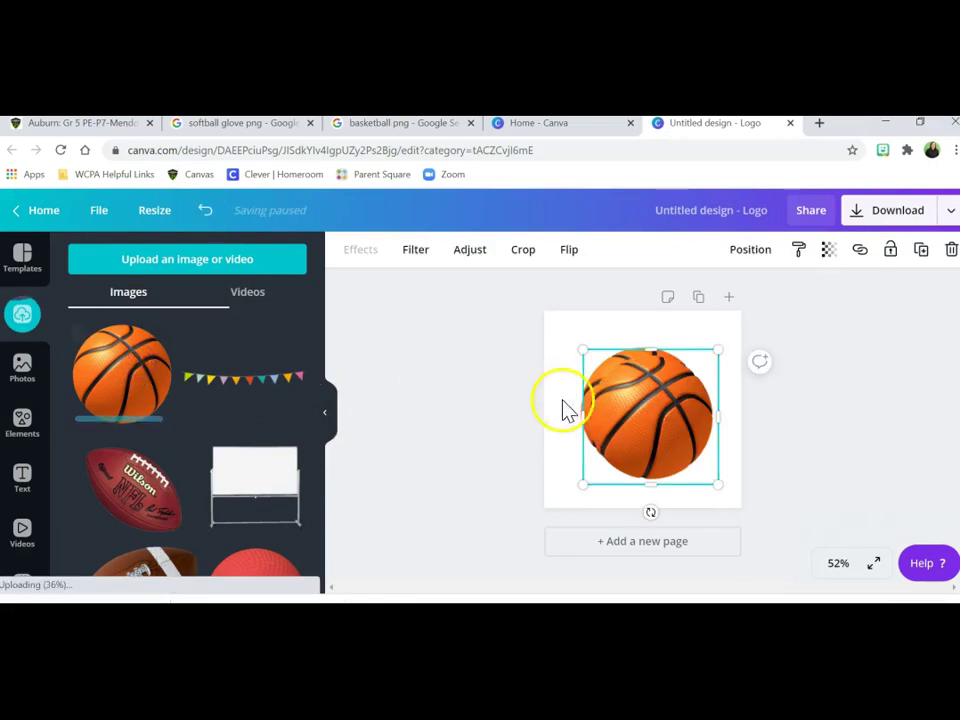
pyautogui.click(626, 381)
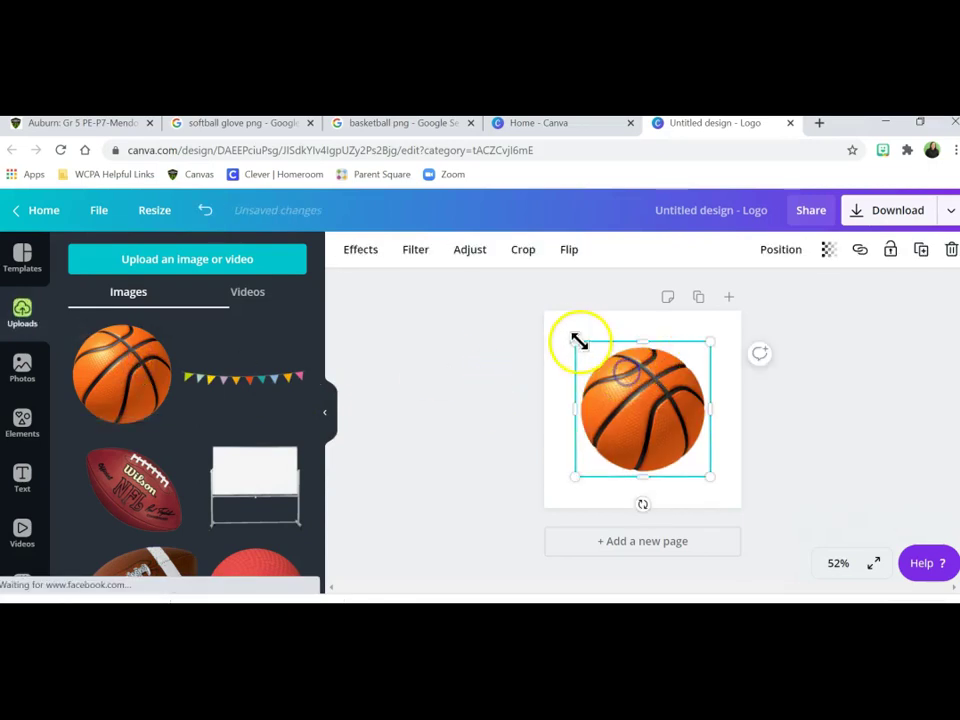
pyautogui.moveTo(576, 340); pyautogui.dragTo(545, 311)
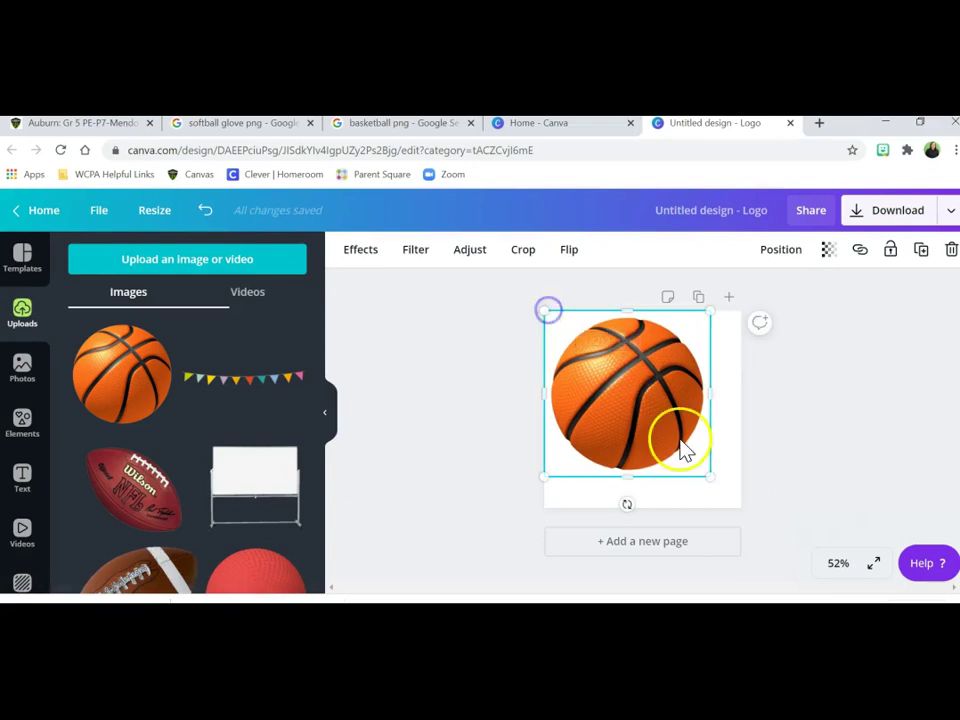
pyautogui.moveTo(712, 476); pyautogui.dragTo(744, 506)
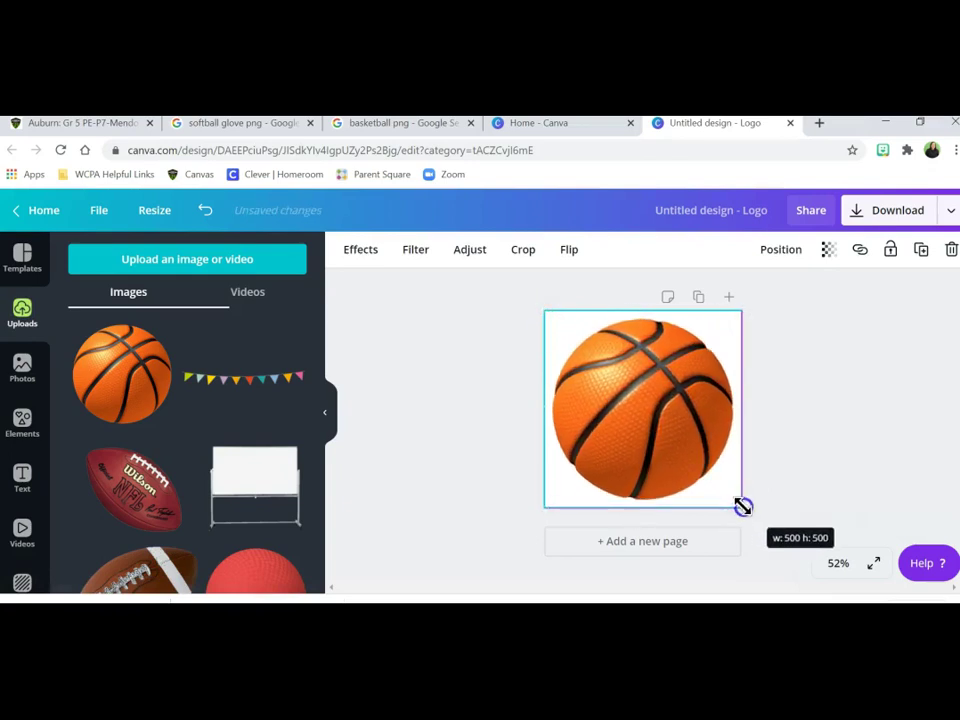
pyautogui.click(432, 405)
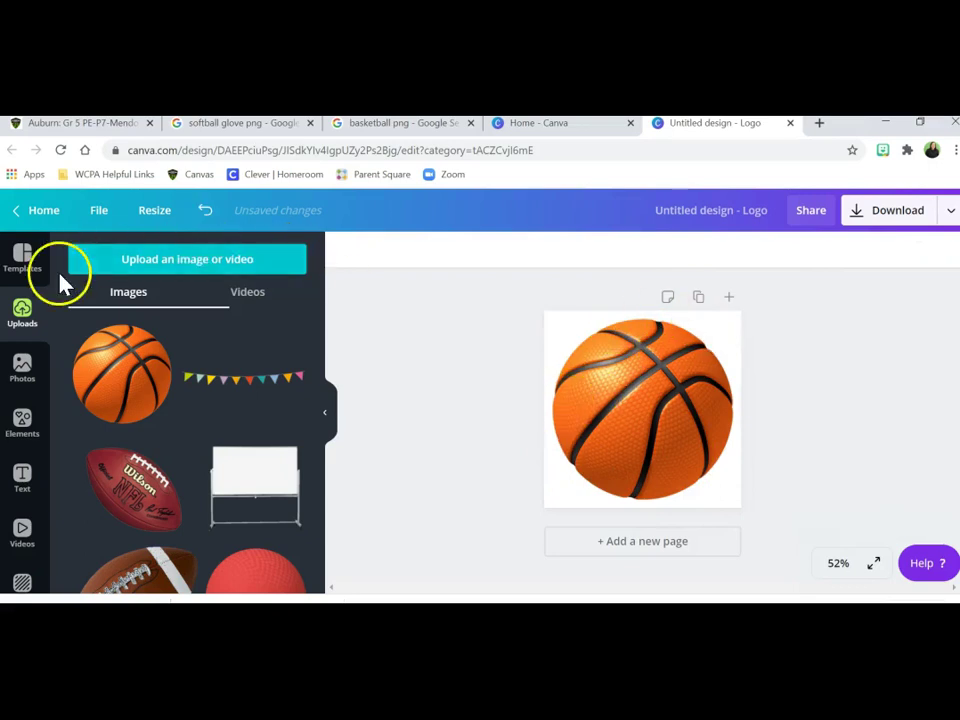
# Step: Try the recently used red banner element across the middle of the basketball
pyautogui.click(28, 418)
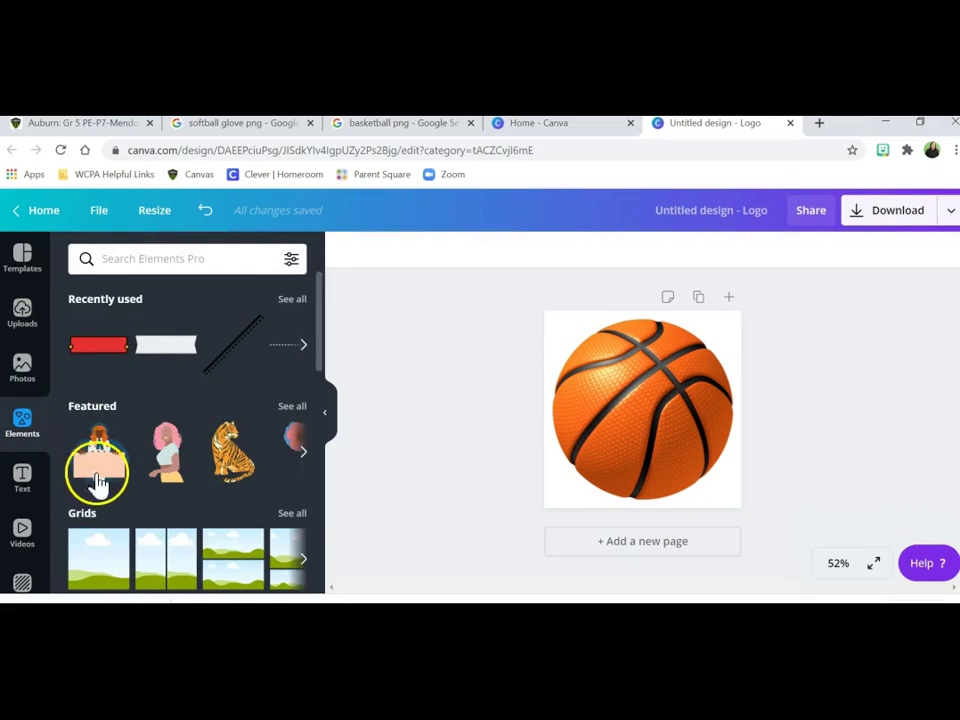
pyautogui.scroll(-4, 100, 466)
pyautogui.scroll(-1, 107, 466)
pyautogui.scroll(5, 107, 466)
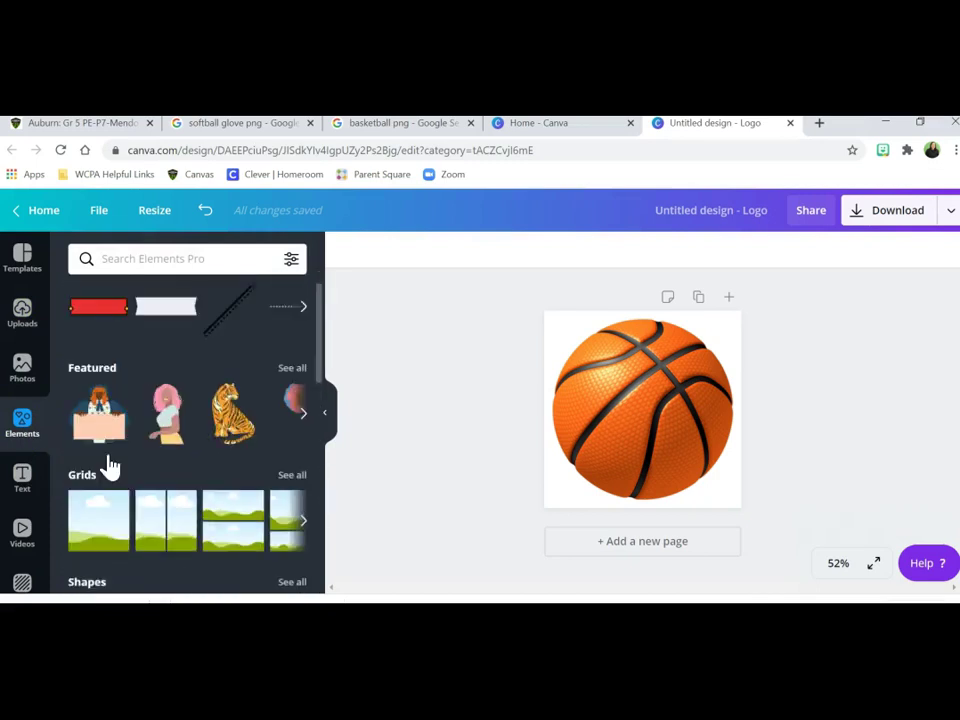
pyautogui.click(100, 350)
pyautogui.moveTo(608, 400); pyautogui.dragTo(580, 392)
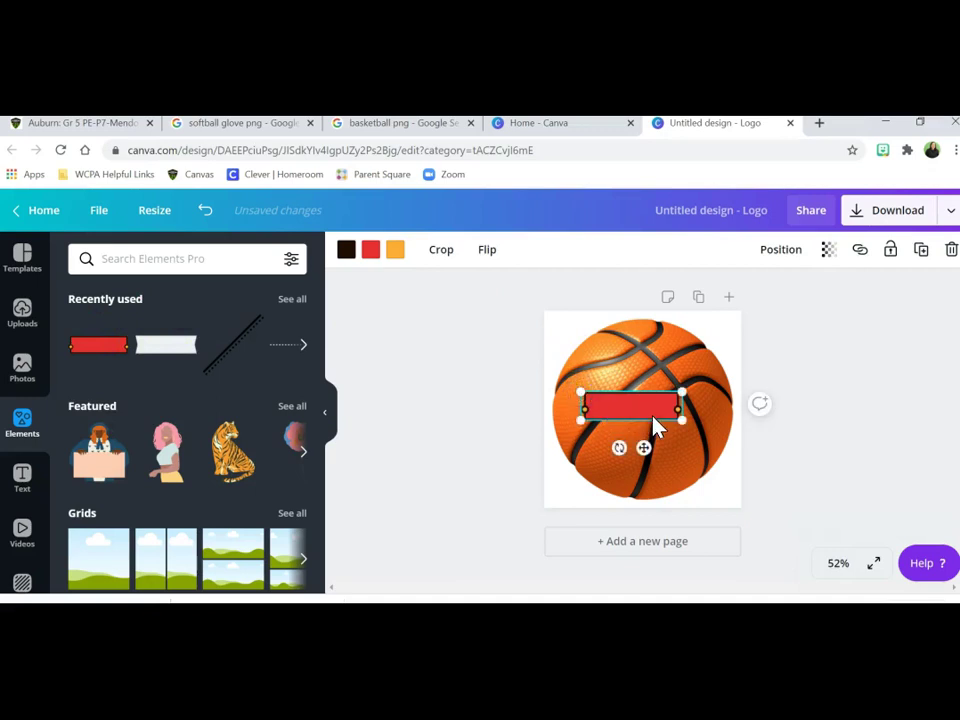
pyautogui.moveTo(641, 411); pyautogui.dragTo(651, 403)
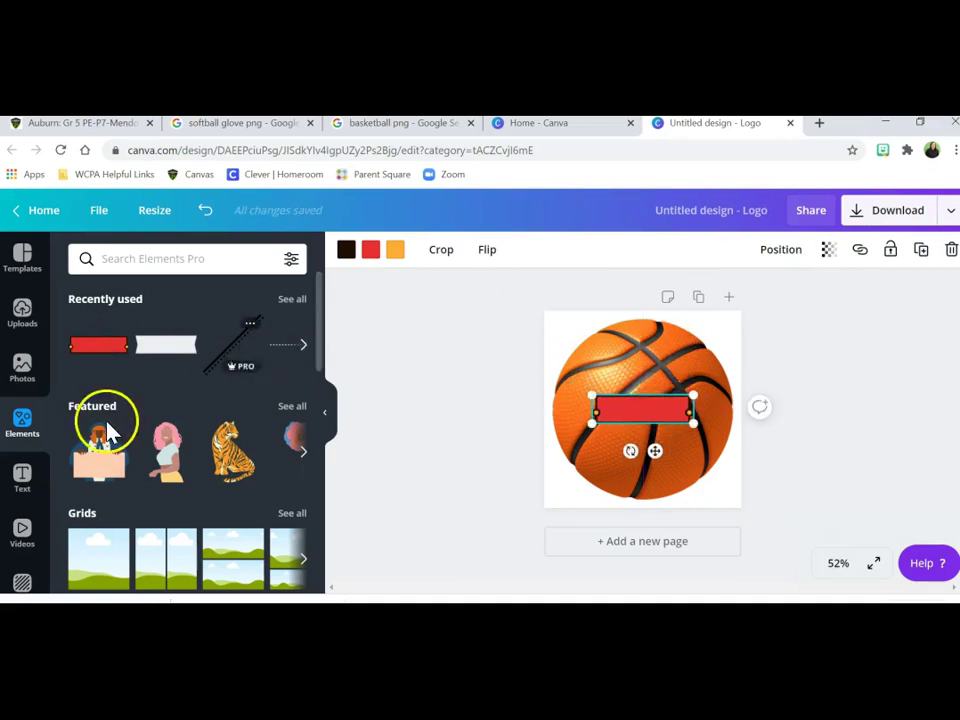
# Step: Browse the text font combinations and delete the red banner from the basketball
pyautogui.click(24, 476)
pyautogui.scroll(-5, 199, 450)
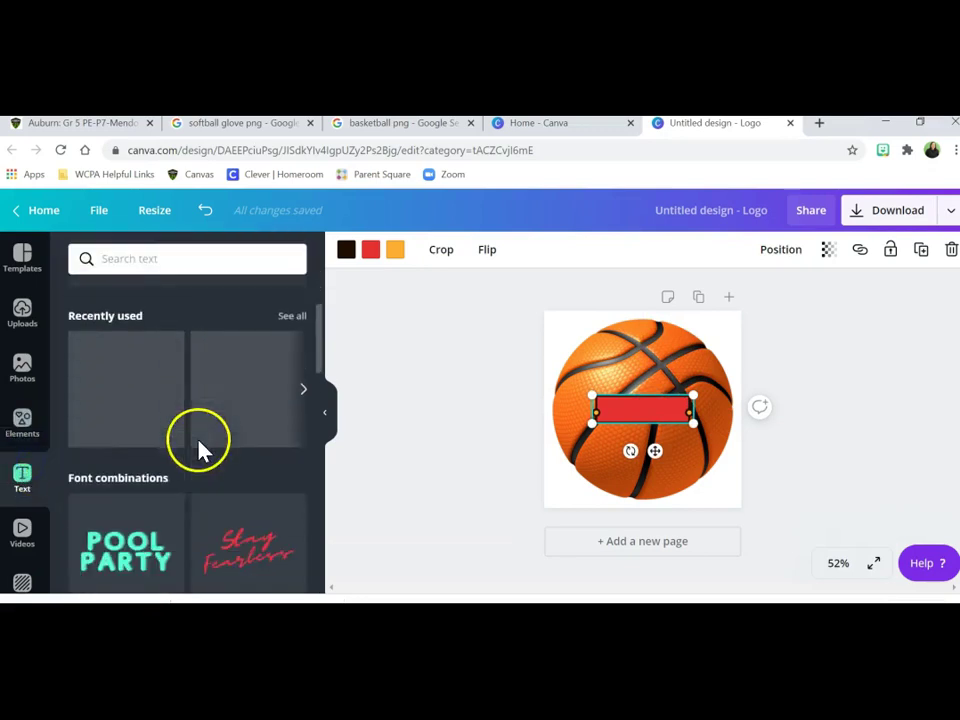
pyautogui.click(660, 393)
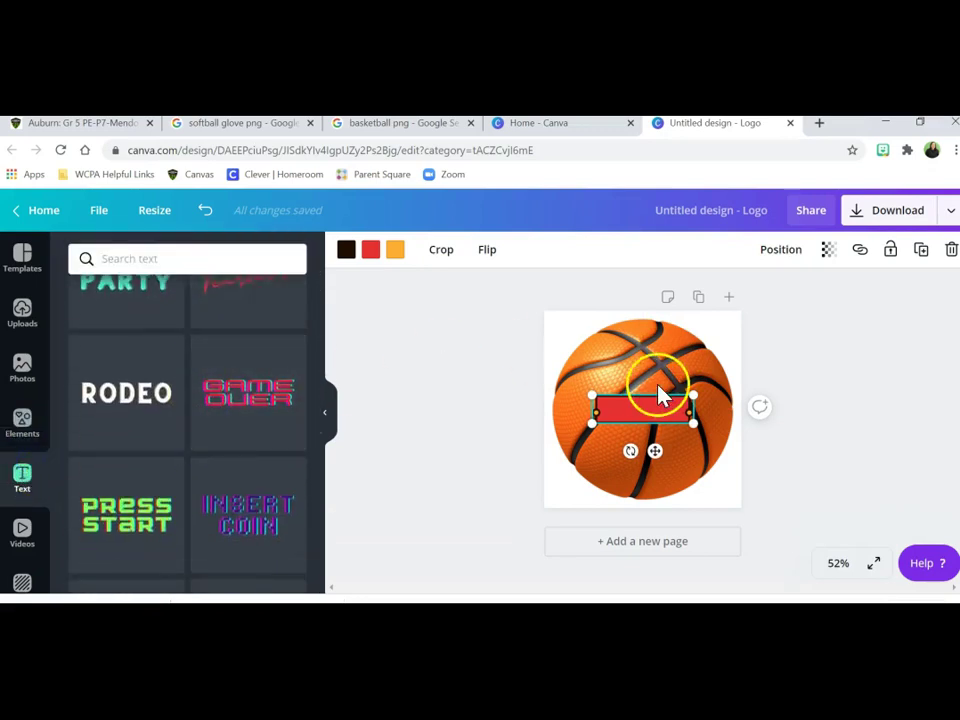
pyautogui.press('Delete')
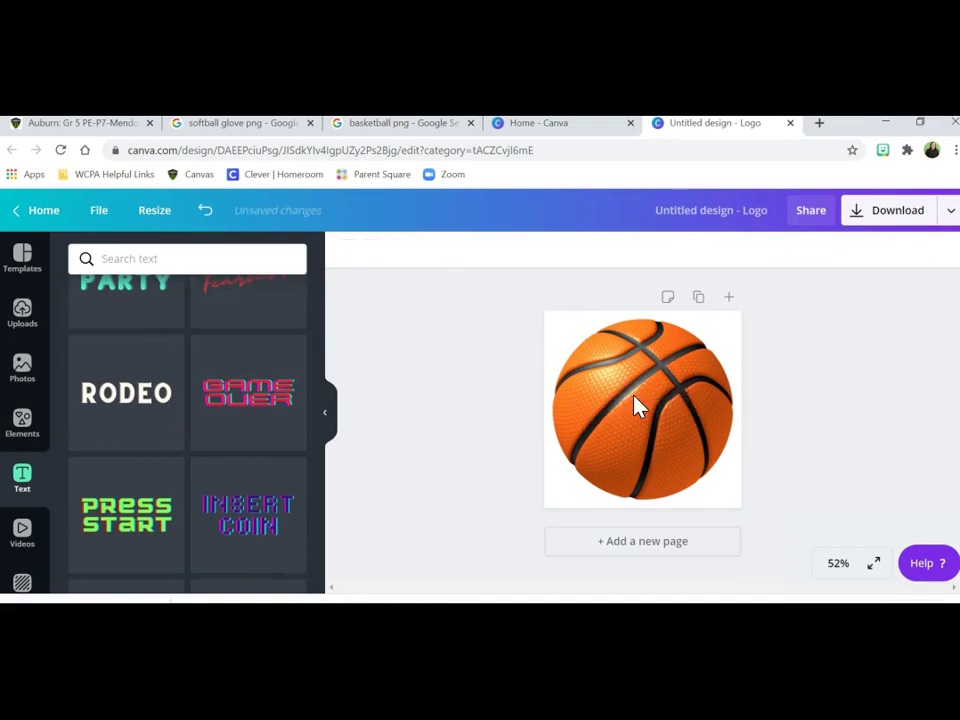
# Step: Search the Bitmoji extension for tuesday and copy the avatar image with blue TUESDAY lettering beside it
pyautogui.click(879, 150)
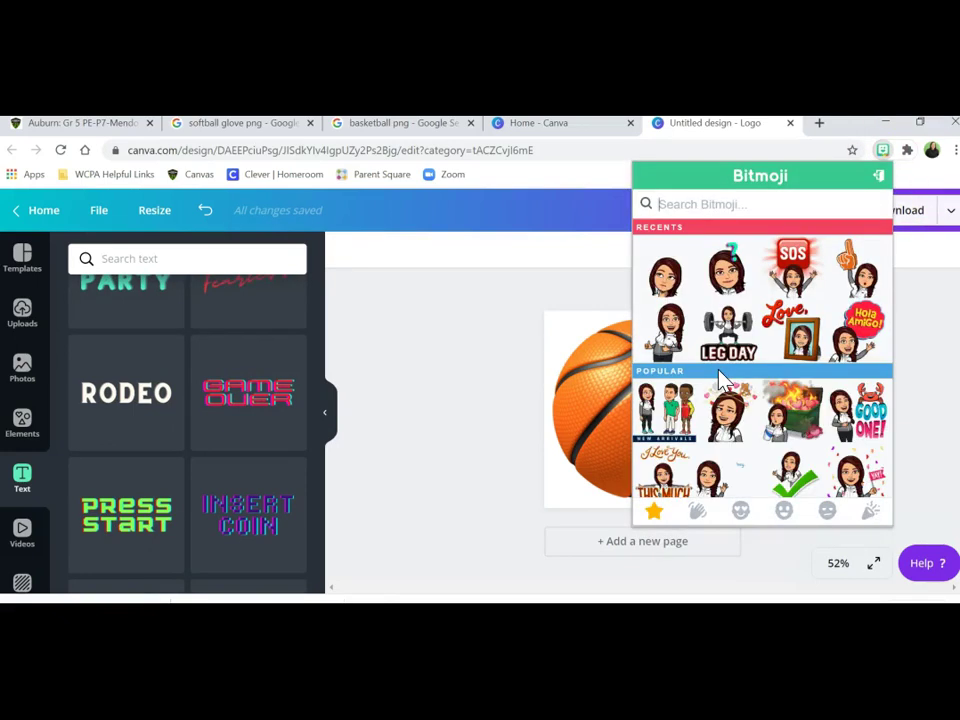
pyautogui.click(675, 290)
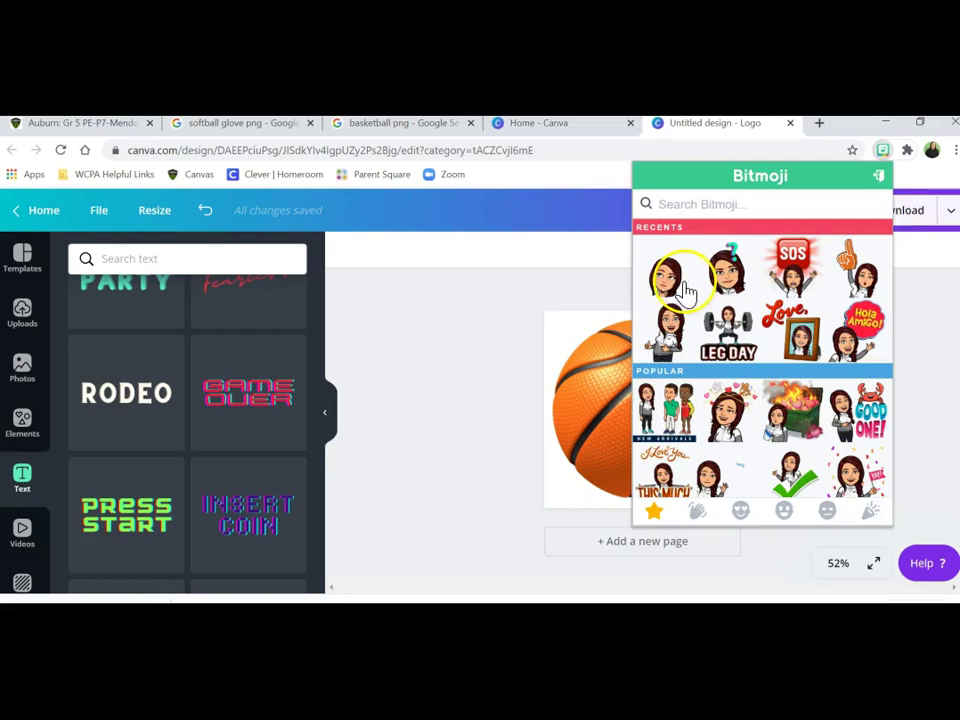
pyautogui.click(723, 210)
pyautogui.write('tuesday')
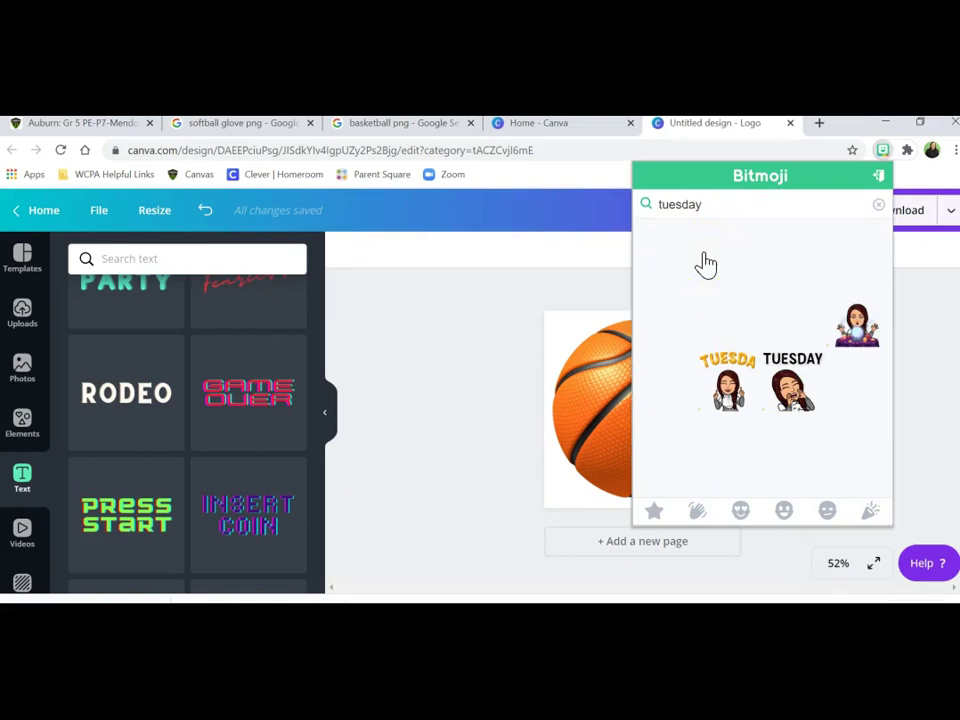
pyautogui.click(667, 338)
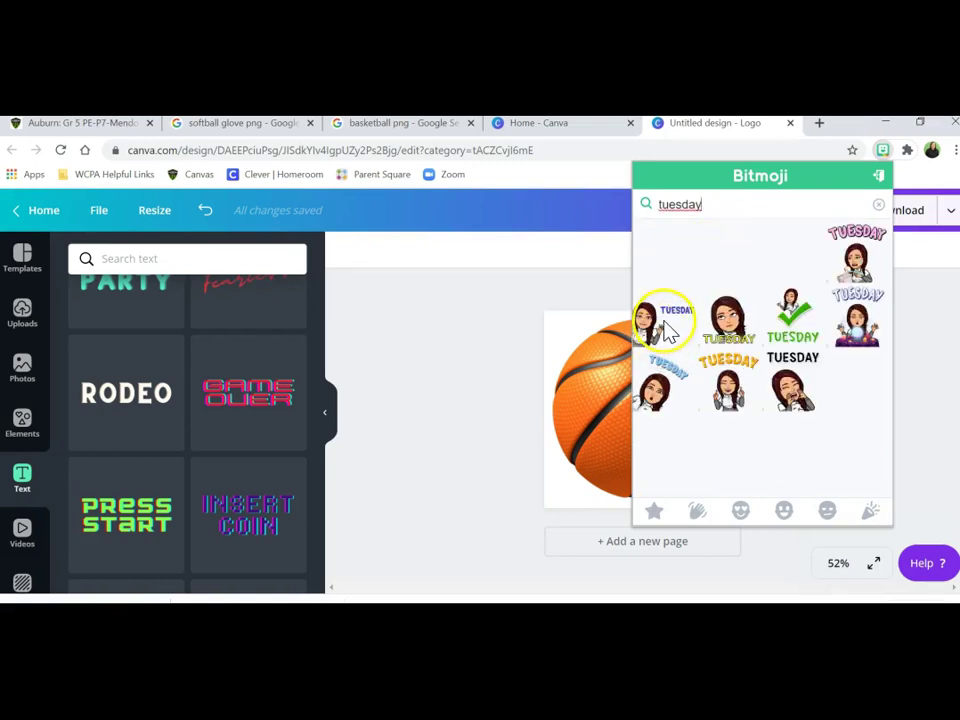
pyautogui.rightClick(667, 333)
pyautogui.click(680, 370)
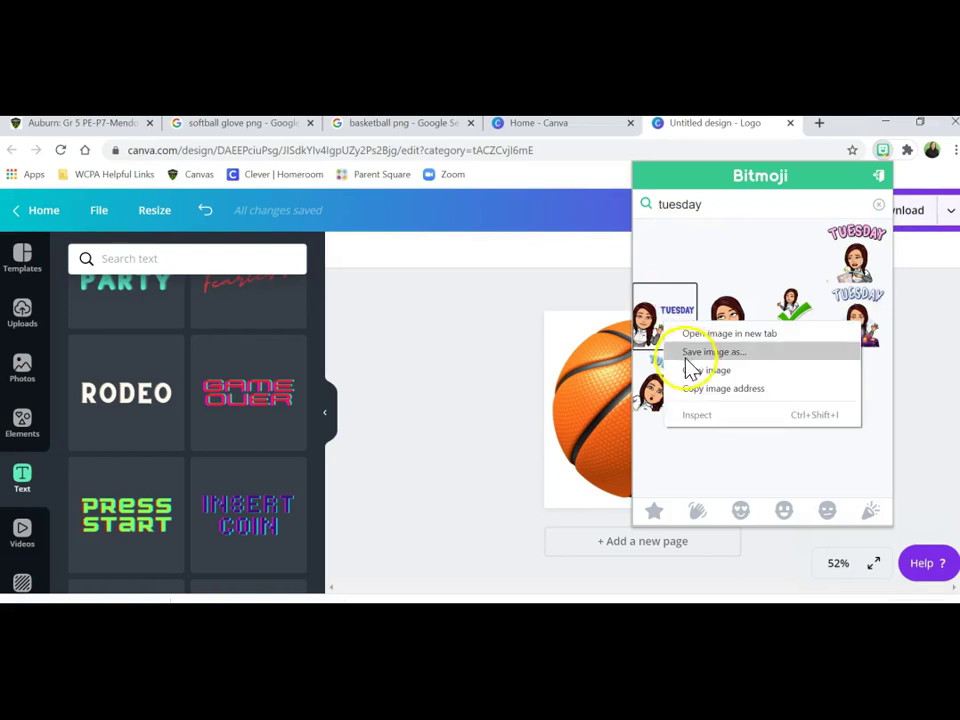
pyautogui.click(476, 358)
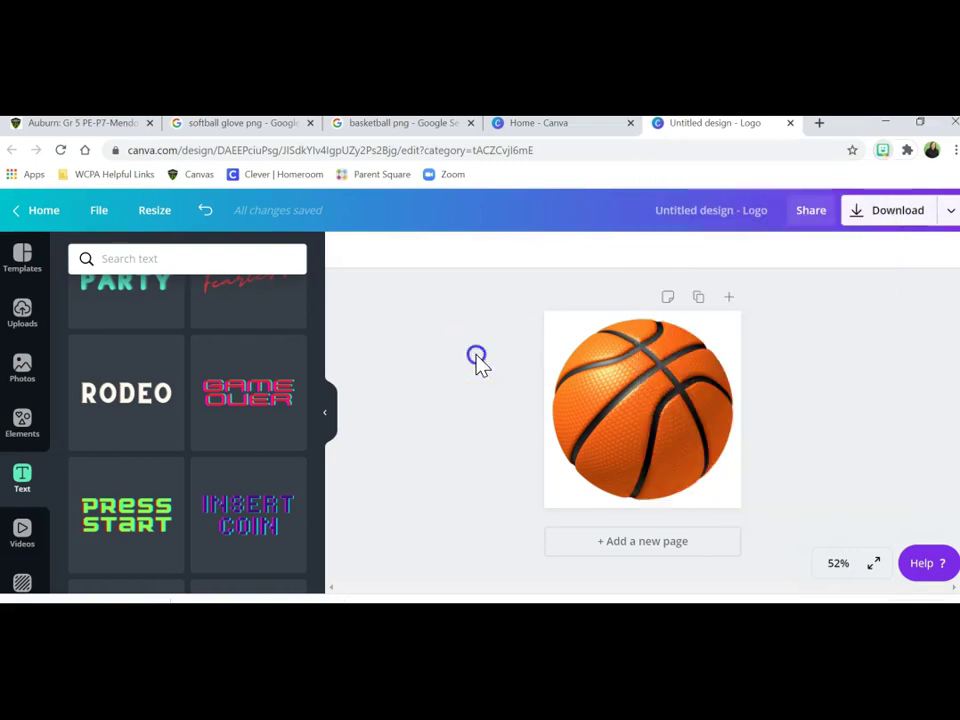
# Step: Search the Bitmoji extension for tuesday and save the rainbow TUESDAY avatar as a PNG in the Bitmoji pictures folder
pyautogui.rightClick(477, 357)
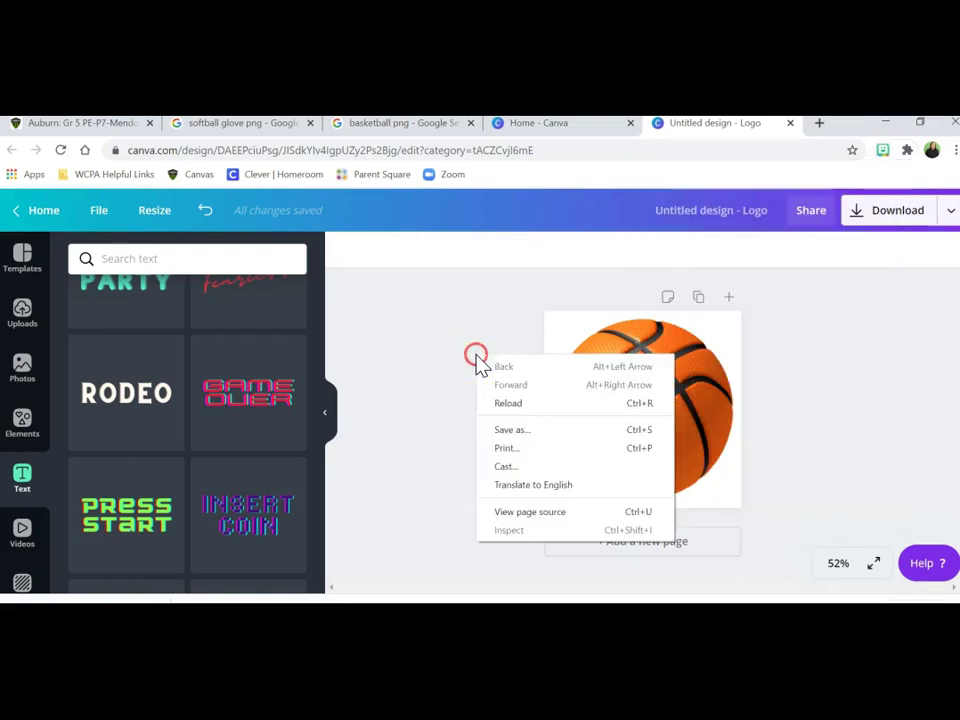
pyautogui.click(883, 152)
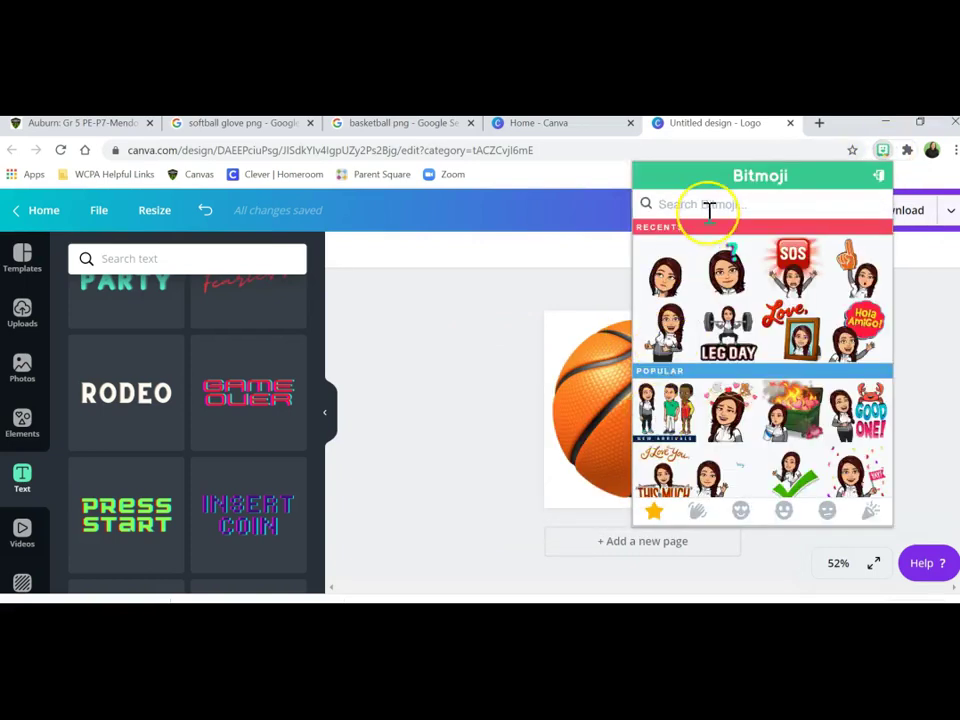
pyautogui.click(709, 207)
pyautogui.write('tuesday')
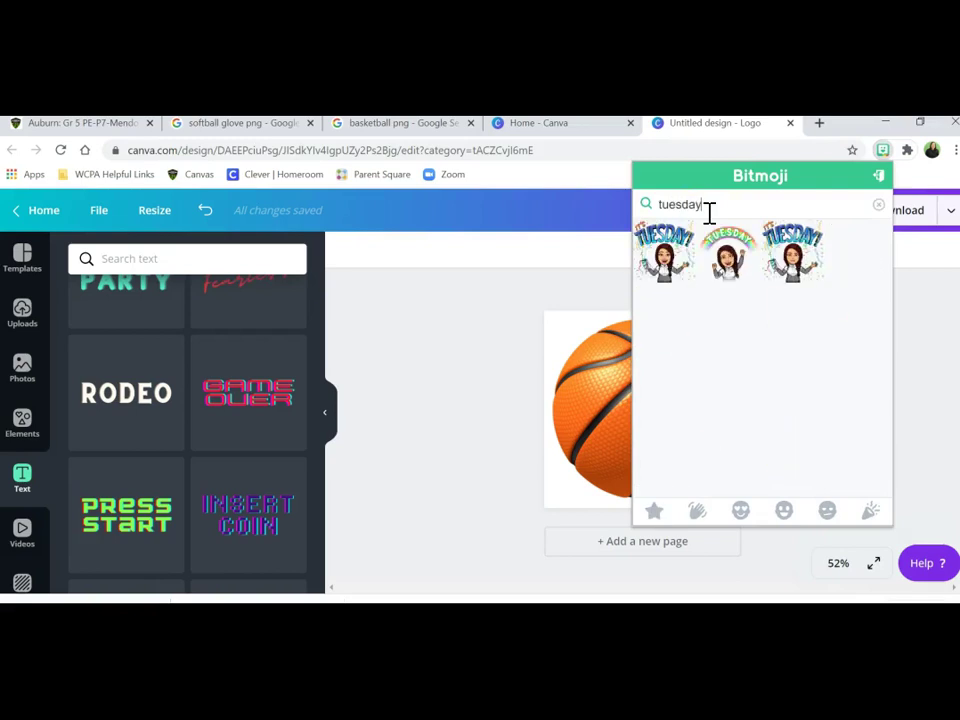
pyautogui.rightClick(727, 268)
pyautogui.click(741, 285)
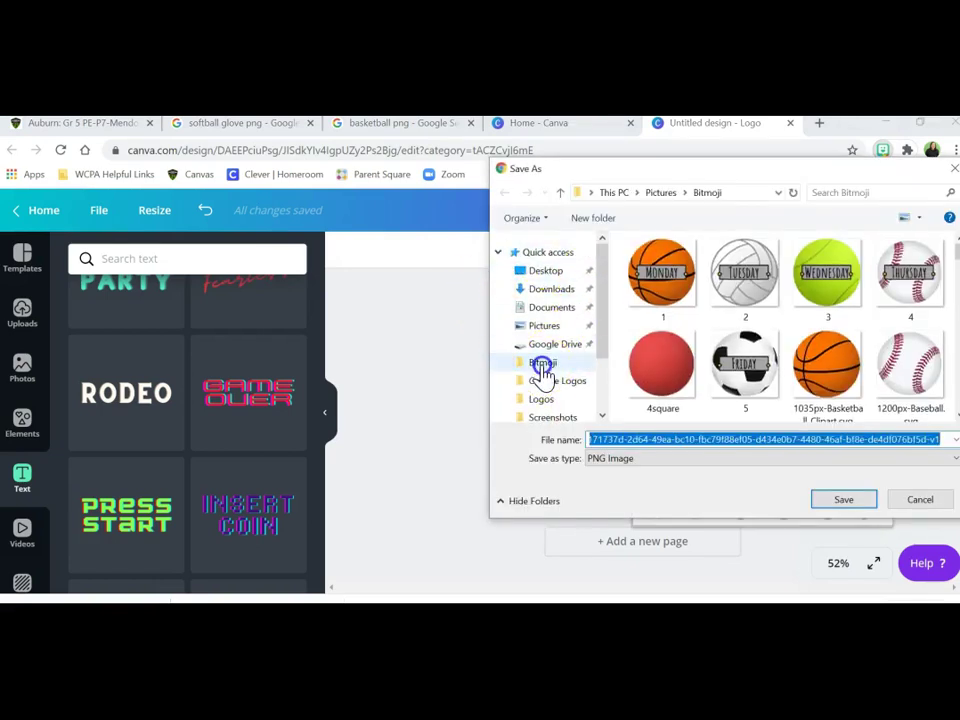
pyautogui.click(541, 364)
pyautogui.click(840, 502)
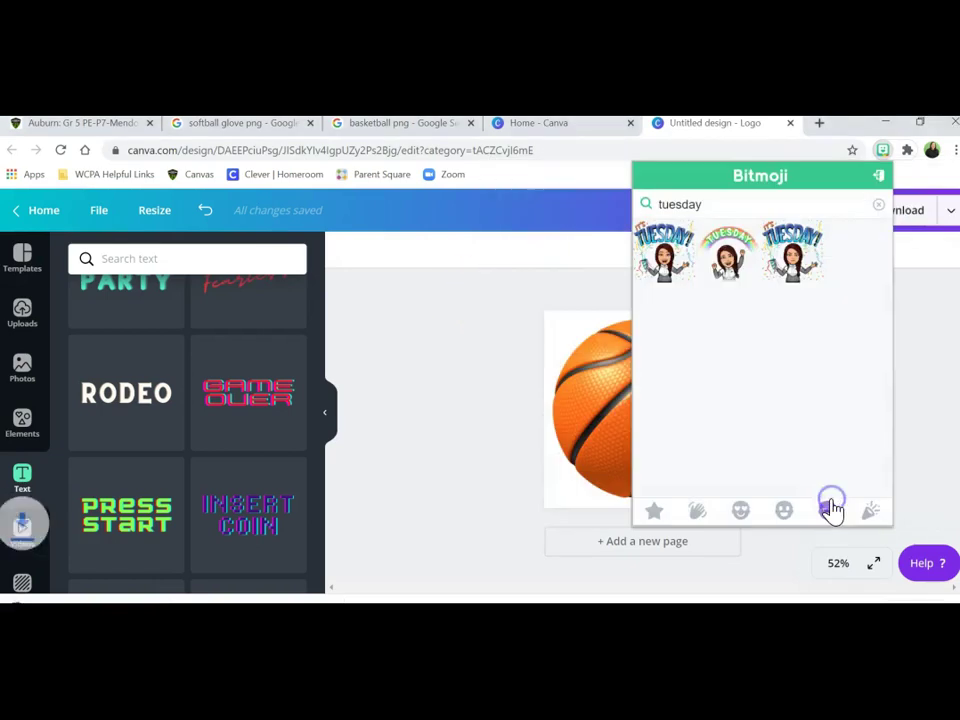
pyautogui.click(460, 288)
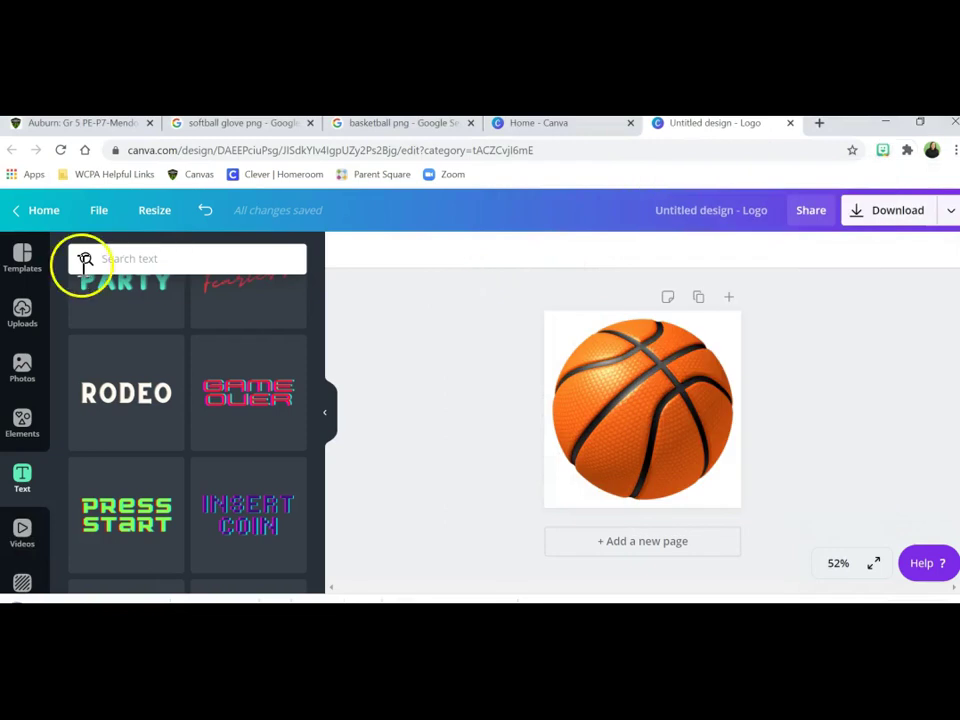
# Step: Upload the saved rainbow TUESDAY Bitmoji image from the Bitmoji folder to the design's uploads
pyautogui.click(18, 316)
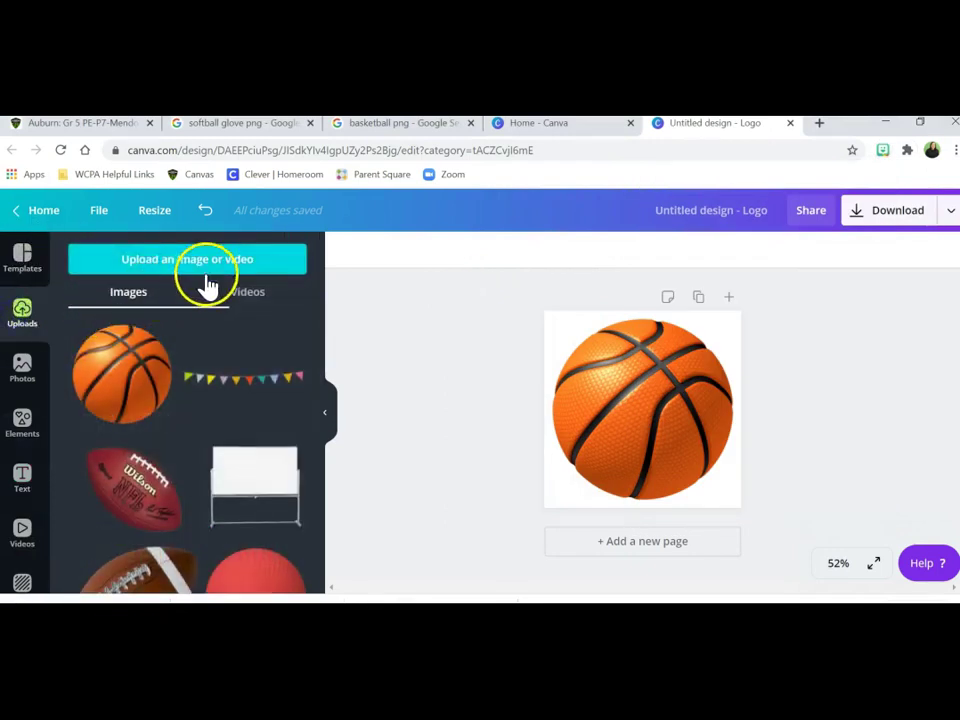
pyautogui.click(225, 262)
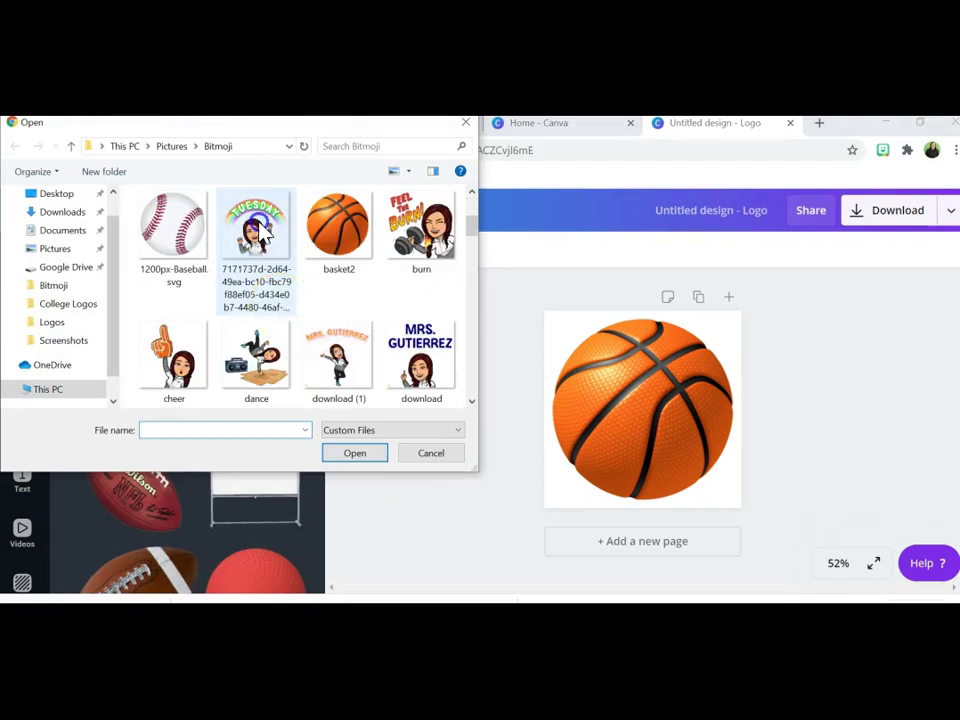
pyautogui.click(270, 290)
pyautogui.click(340, 455)
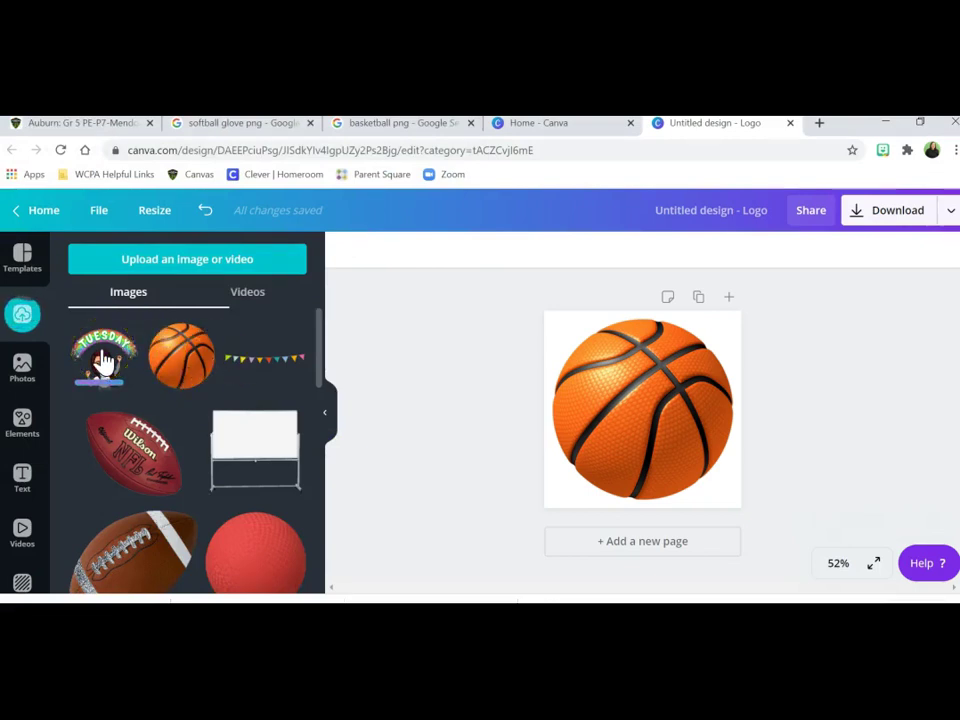
# Step: Place the rainbow TUESDAY Bitmoji on the basketball, enlarge it and centre it horizontally on the ball
pyautogui.click(104, 360)
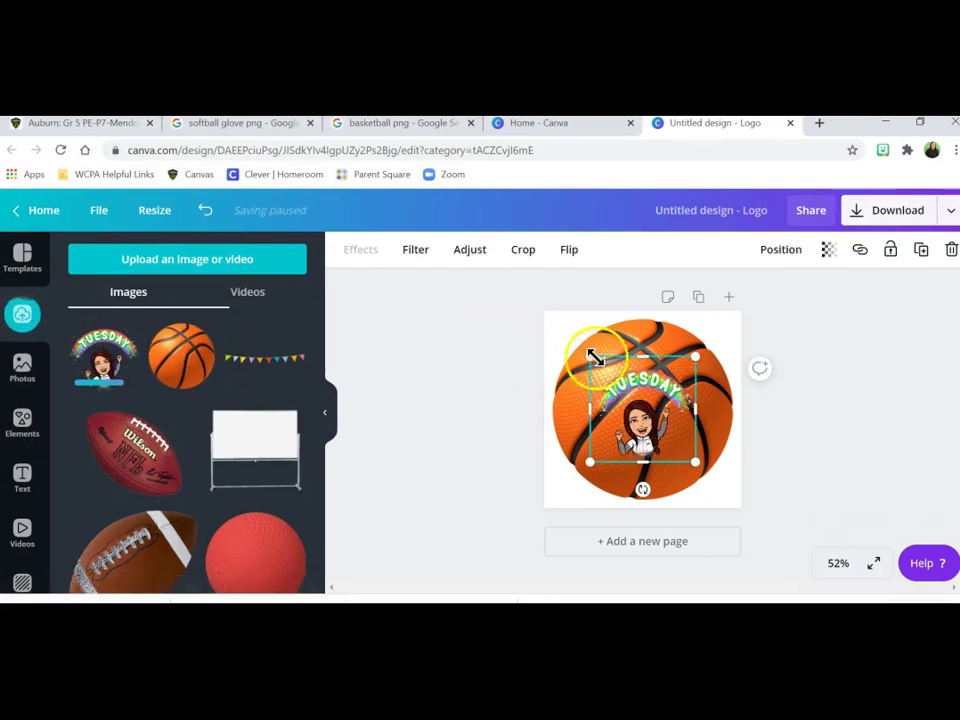
pyautogui.moveTo(622, 390)
pyautogui.mouseDown()
pyautogui.moveTo(621, 369)
pyautogui.moveTo(621, 379)
pyautogui.mouseUp()
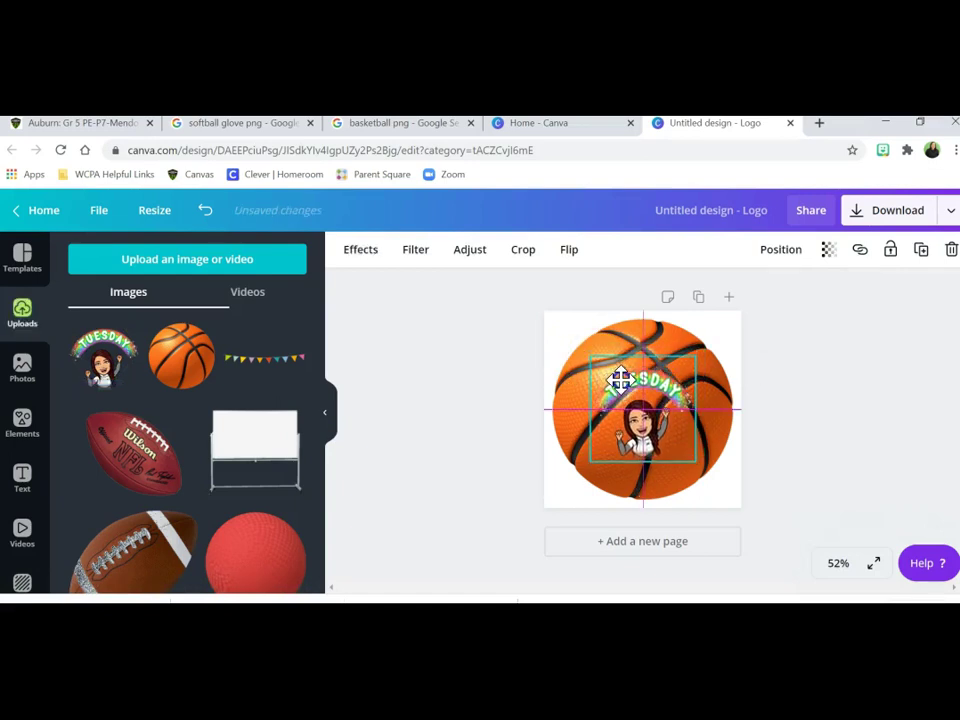
pyautogui.click(456, 366)
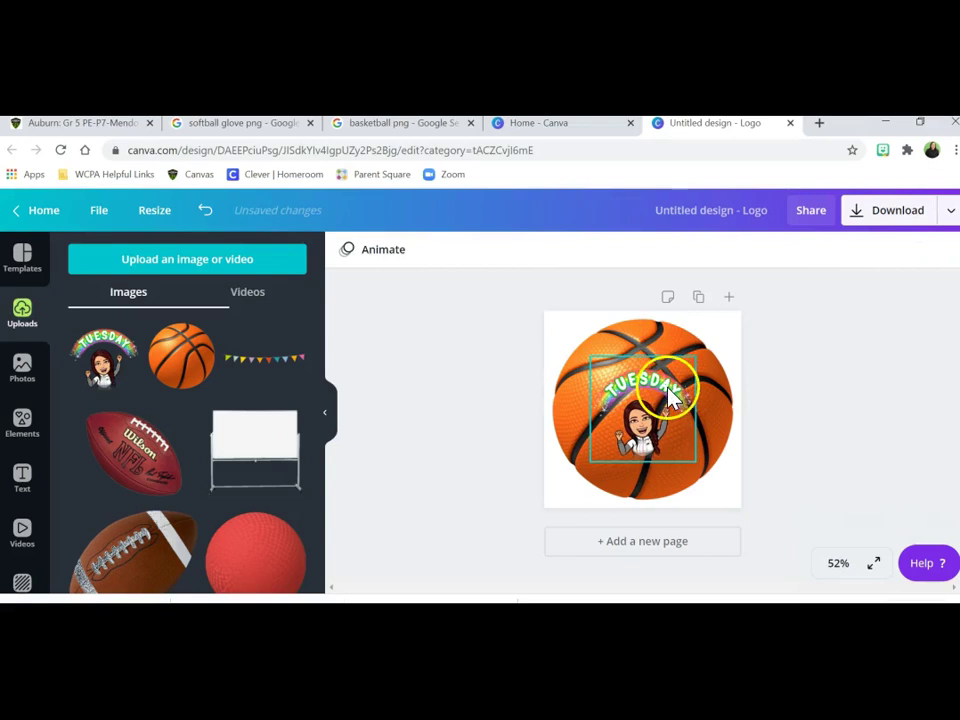
pyautogui.click(624, 396)
pyautogui.moveTo(593, 355); pyautogui.dragTo(565, 322)
pyautogui.moveTo(616, 382); pyautogui.dragTo(641, 400)
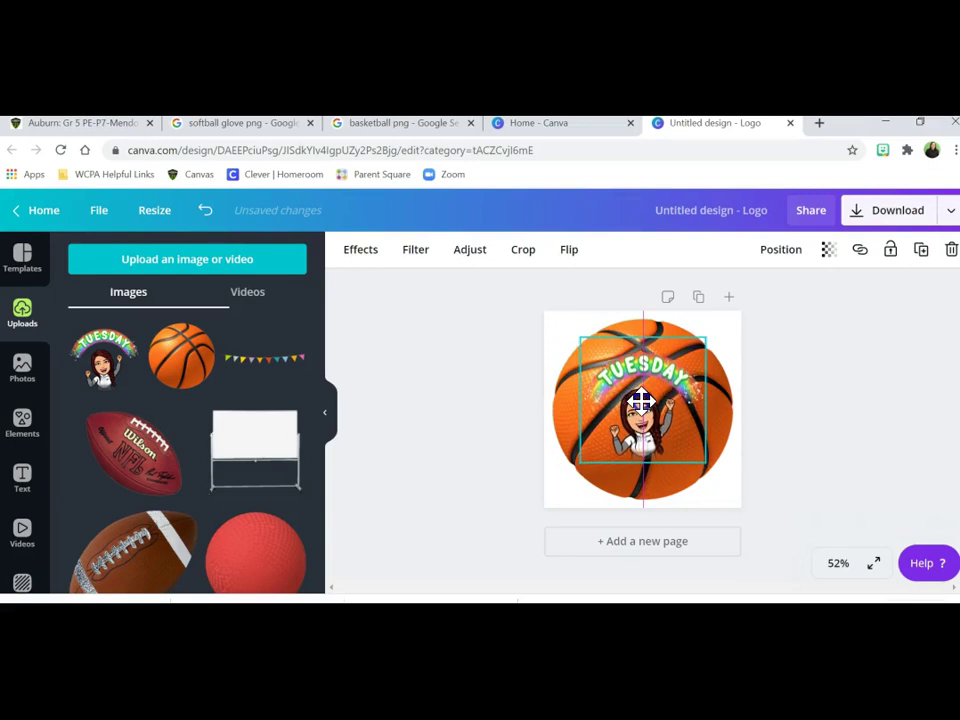
pyautogui.click(833, 370)
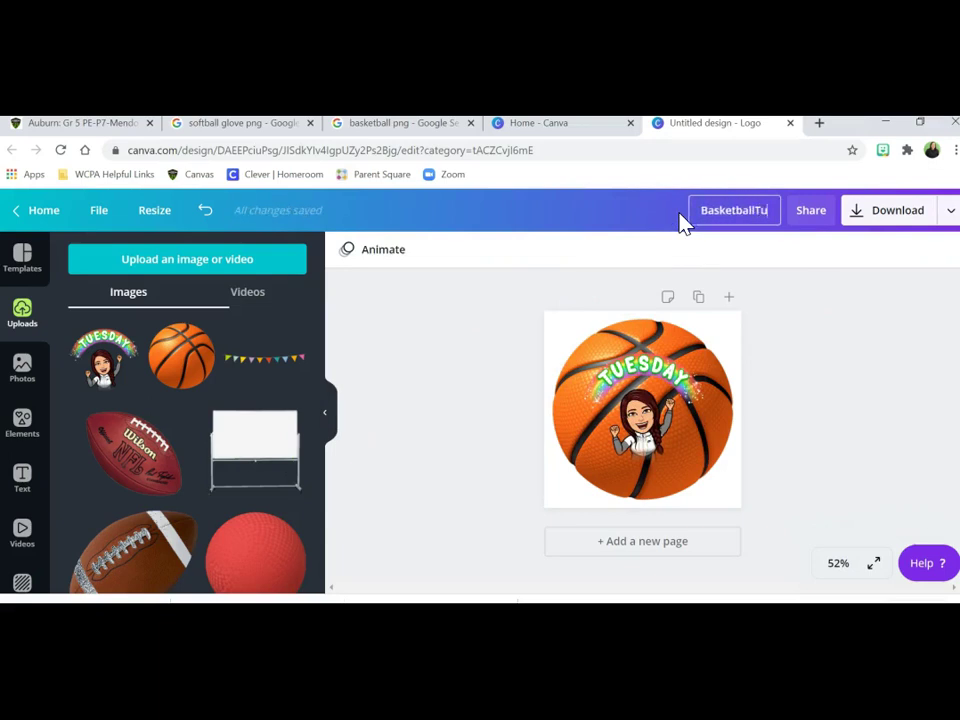
# Step: Name the design BasketballTues and download it as a PNG with a transparent background
pyautogui.click(876, 213)
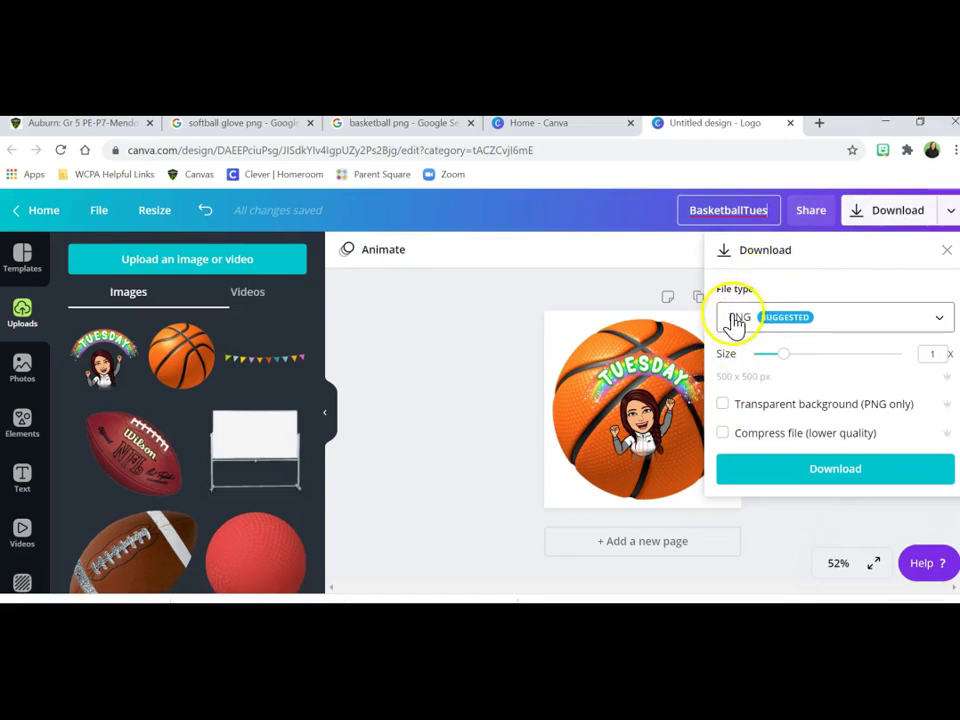
pyautogui.click(722, 405)
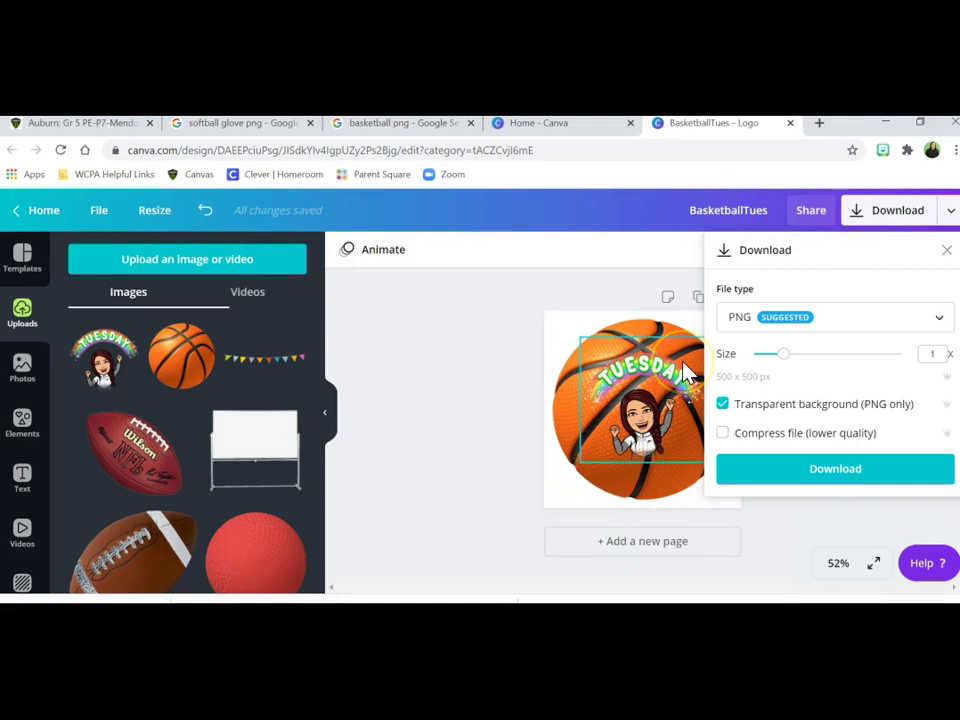
pyautogui.click(804, 476)
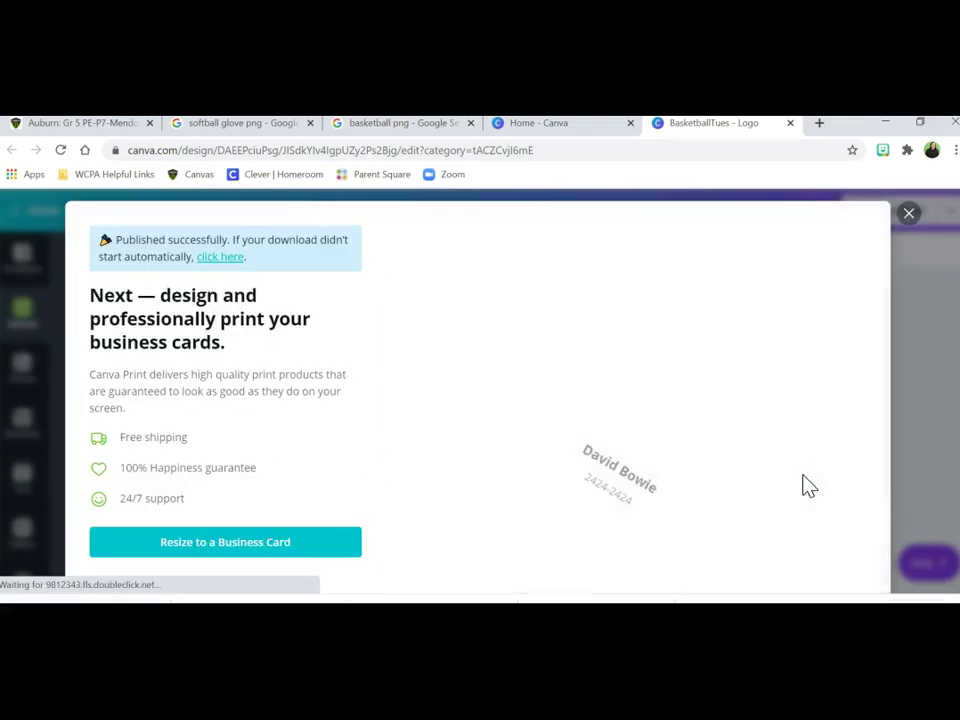
pyautogui.click(910, 215)
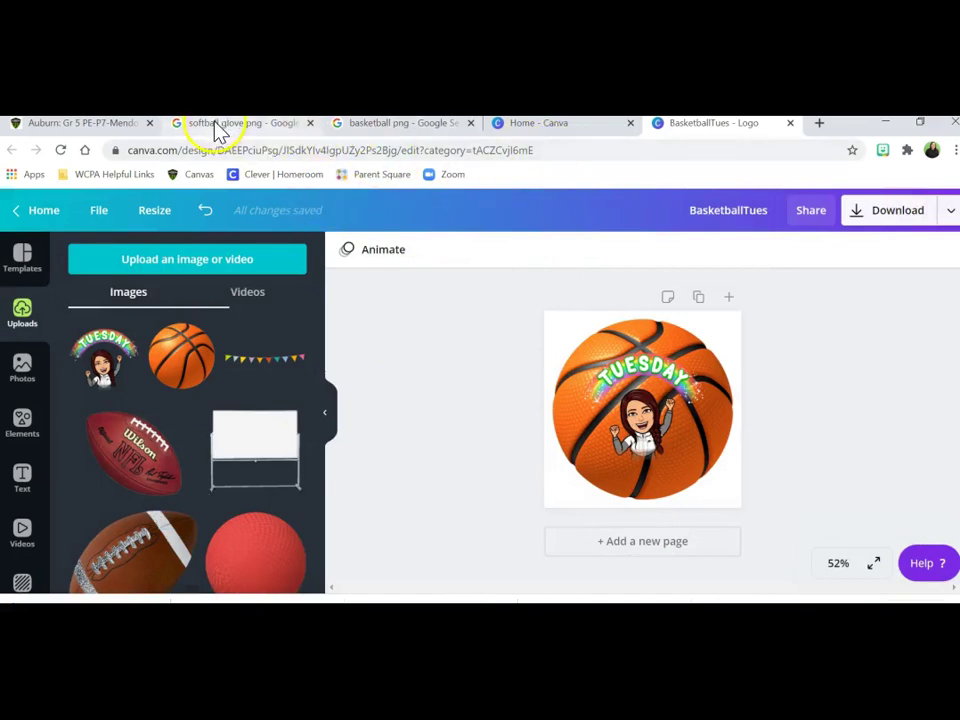
# Step: Switch to the Canvas page editor and start inserting an image in the empty table cell beside PE Resources
pyautogui.click(92, 123)
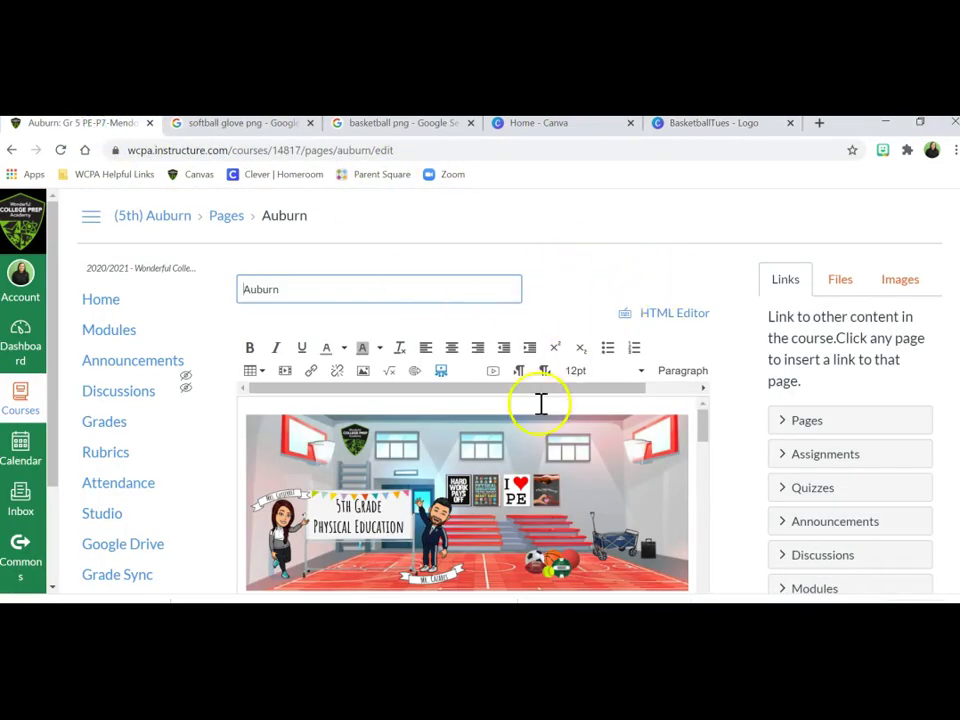
pyautogui.scroll(-3, 540, 403)
pyautogui.scroll(-10, 563, 325)
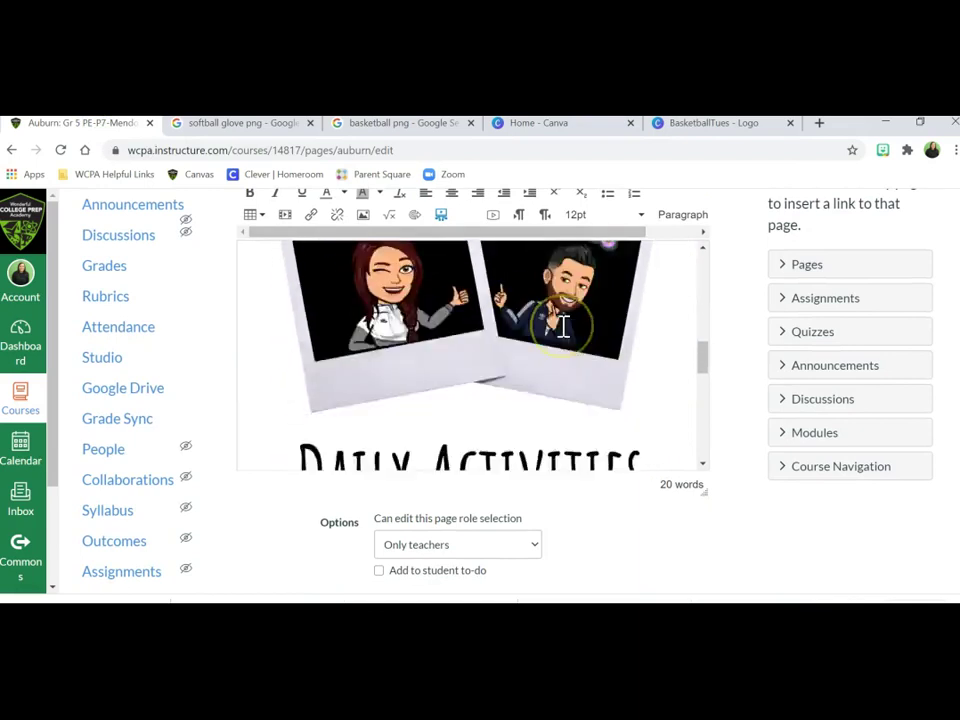
pyautogui.click(365, 380)
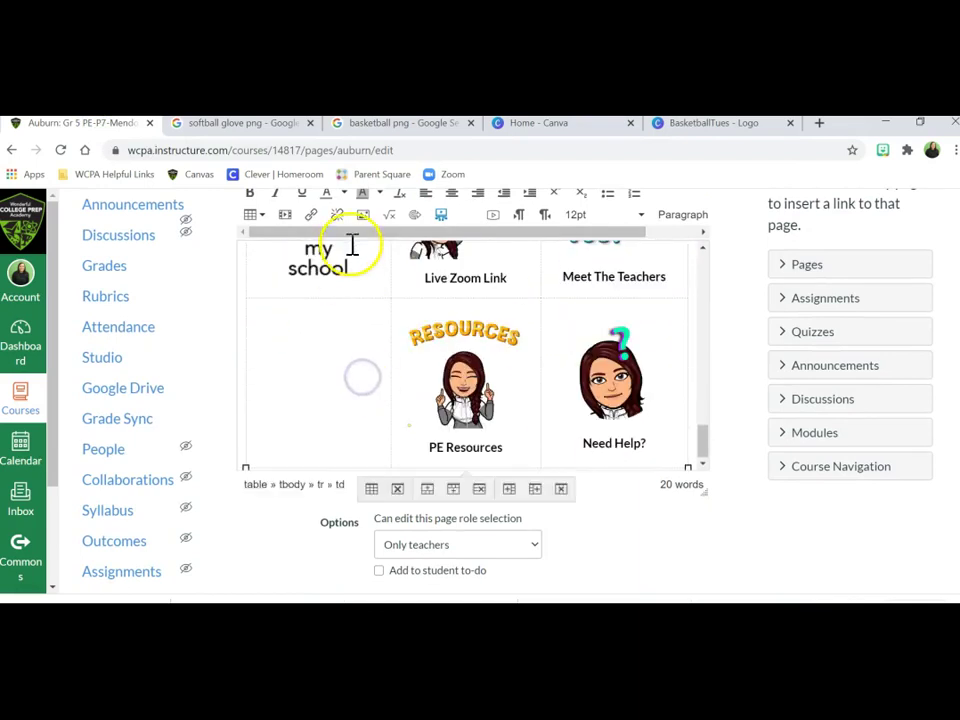
pyautogui.click(363, 217)
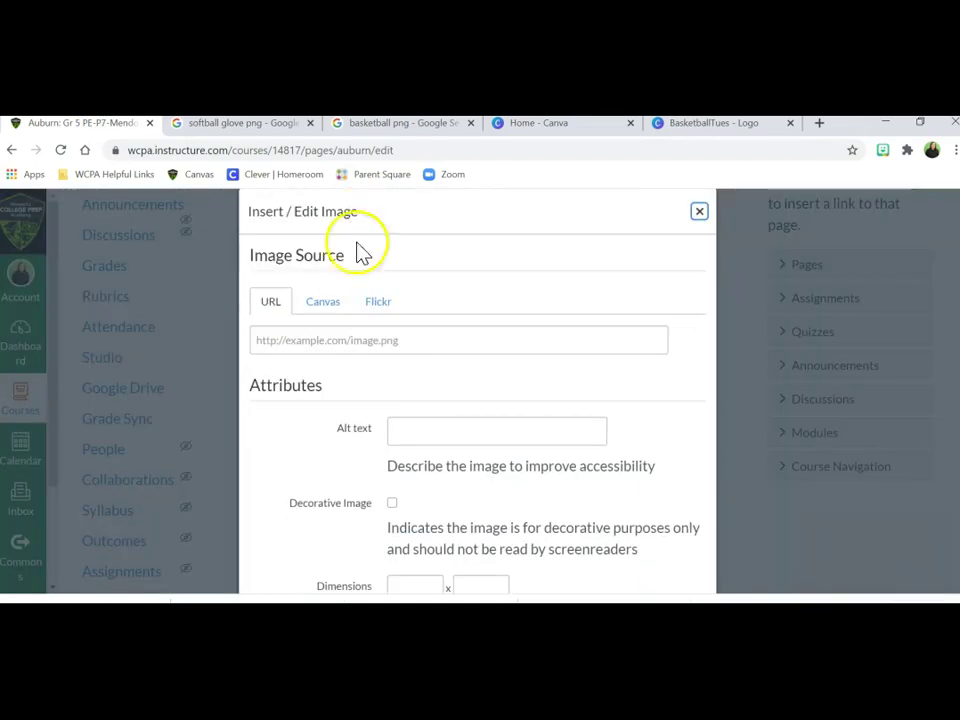
# Step: Choose Canvas as the image source and expand the My files folder
pyautogui.click(322, 301)
pyautogui.click(333, 405)
pyautogui.scroll(-1, 333, 415)
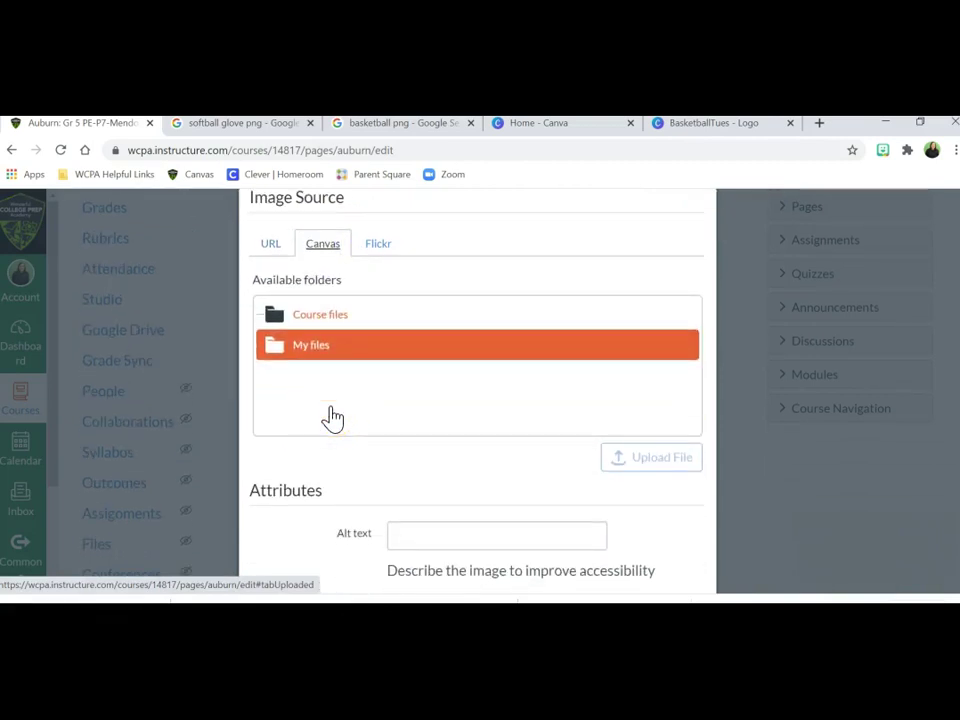
pyautogui.click(326, 360)
pyautogui.scroll(-1, 476, 371)
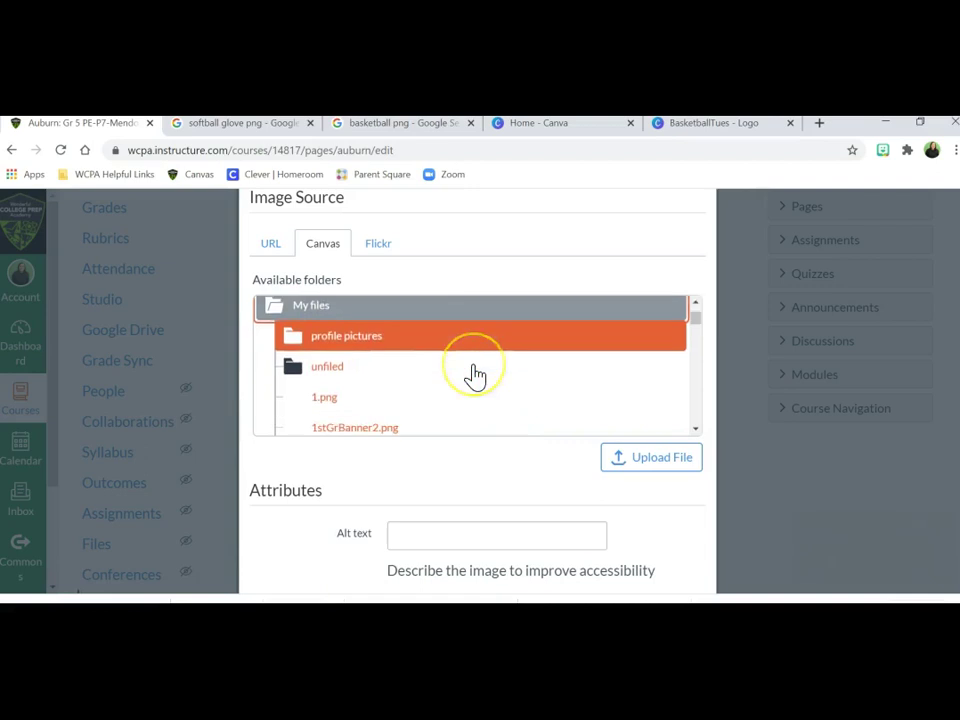
pyautogui.scroll(-1, 476, 375)
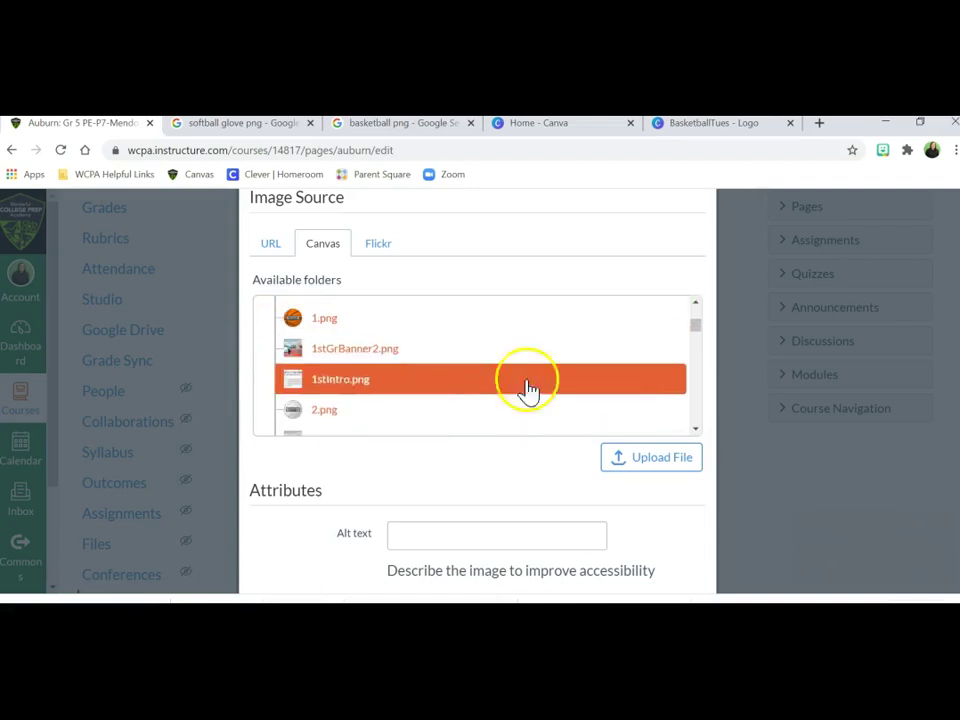
# Step: Upload BasketballTues from the Downloads folder and insert it into the table cell
pyautogui.click(634, 465)
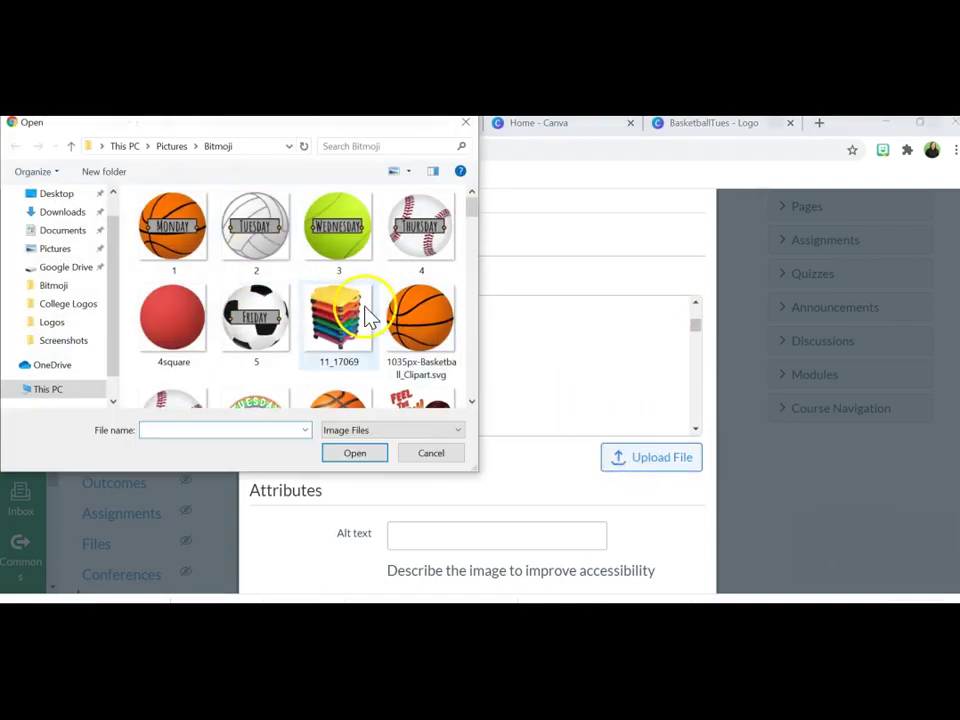
pyautogui.scroll(-1, 305, 345)
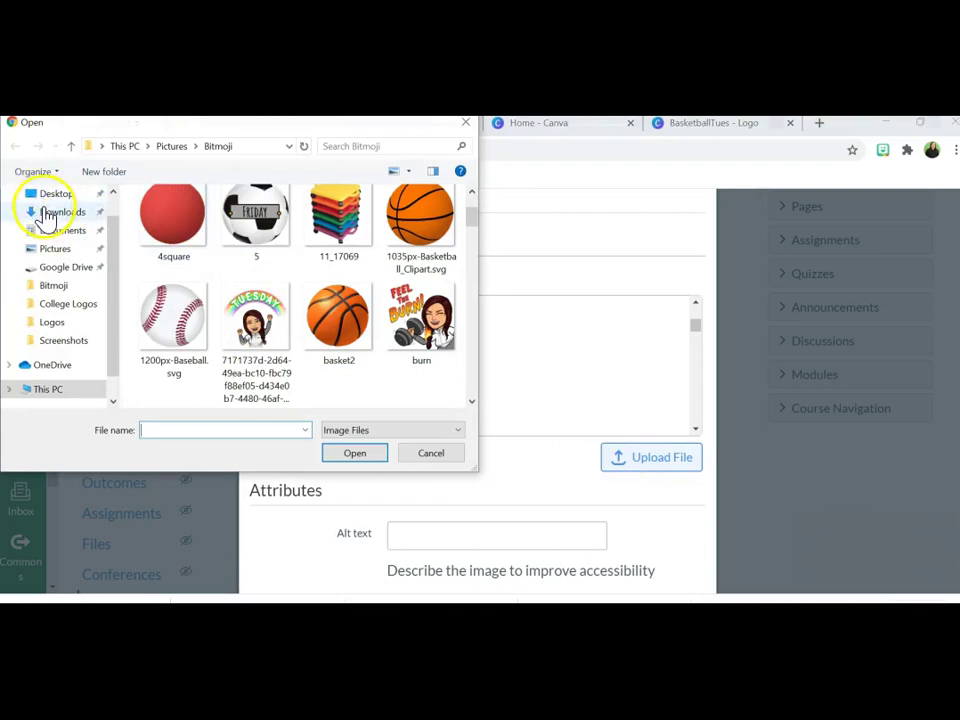
pyautogui.click(45, 213)
pyautogui.click(160, 237)
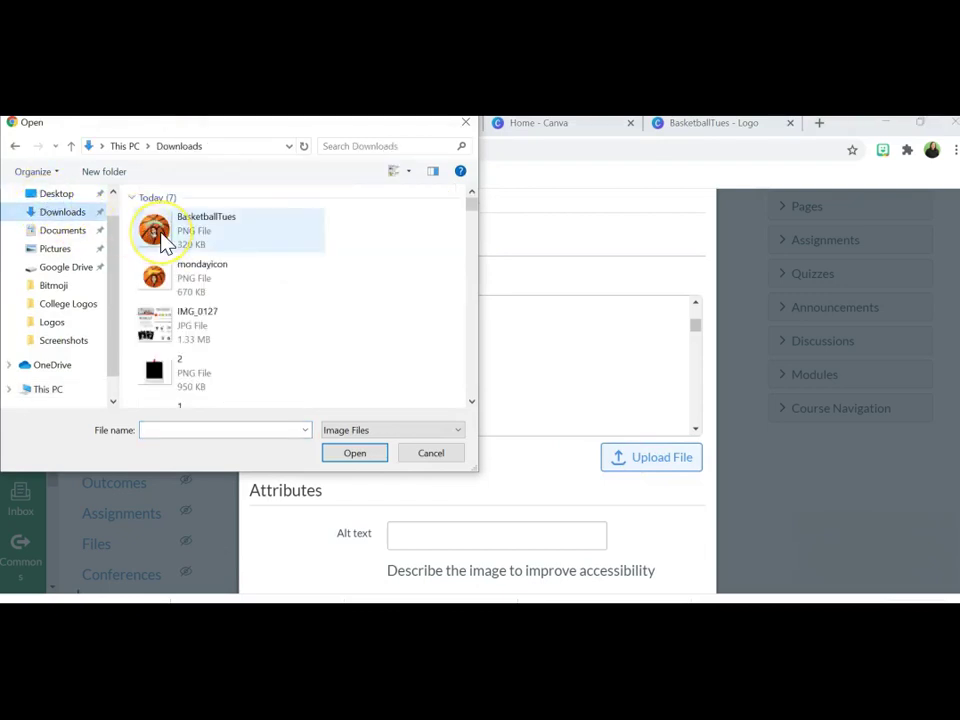
pyautogui.click(160, 238)
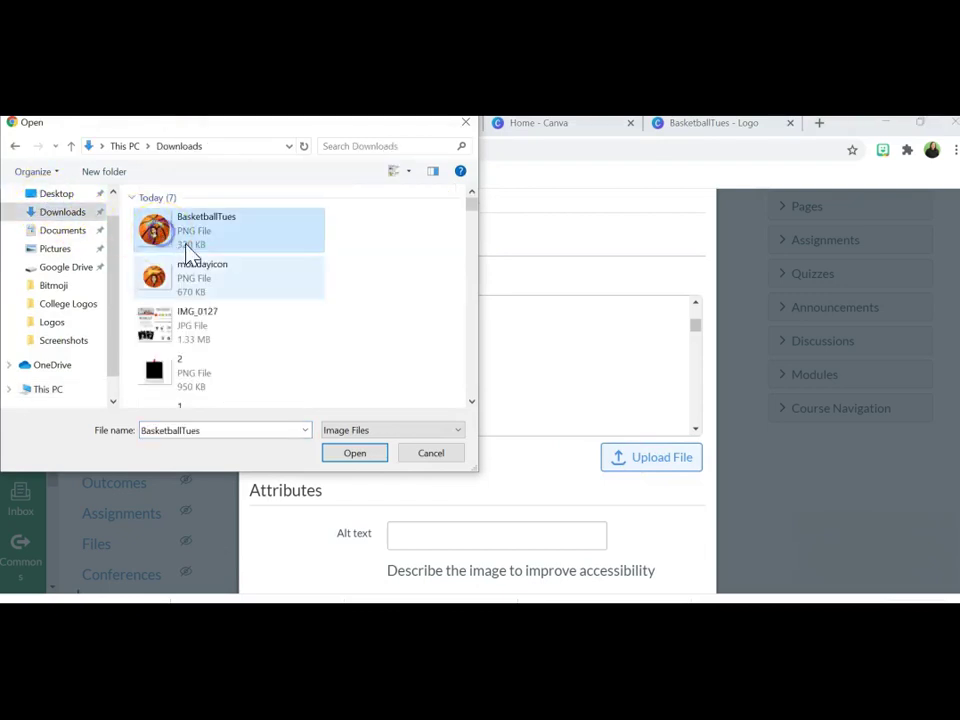
pyautogui.click(352, 453)
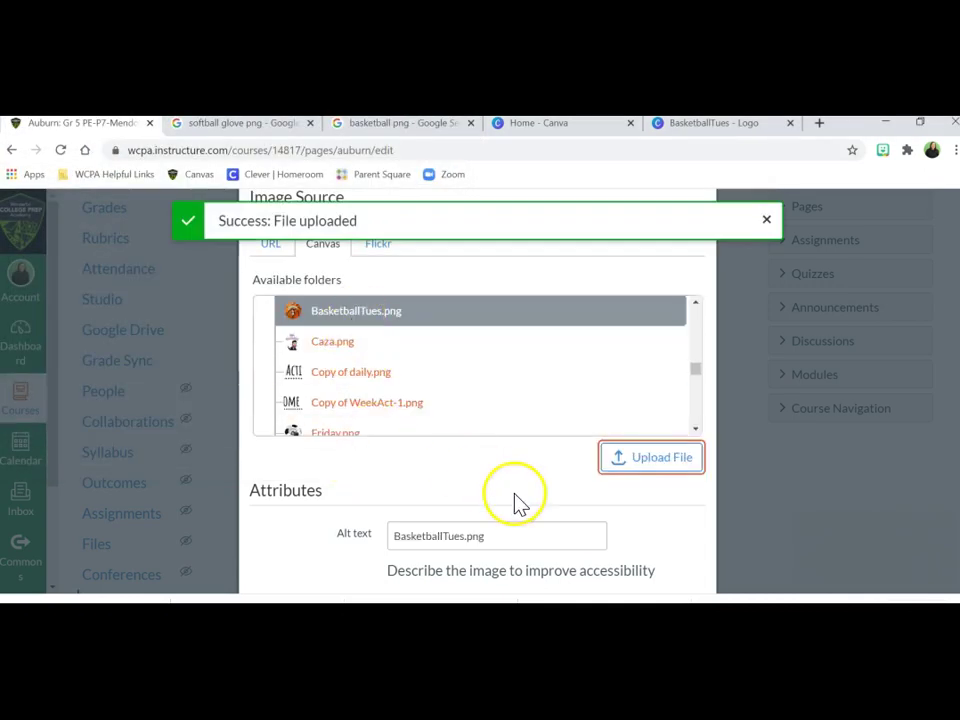
pyautogui.scroll(-3, 514, 501)
pyautogui.click(676, 572)
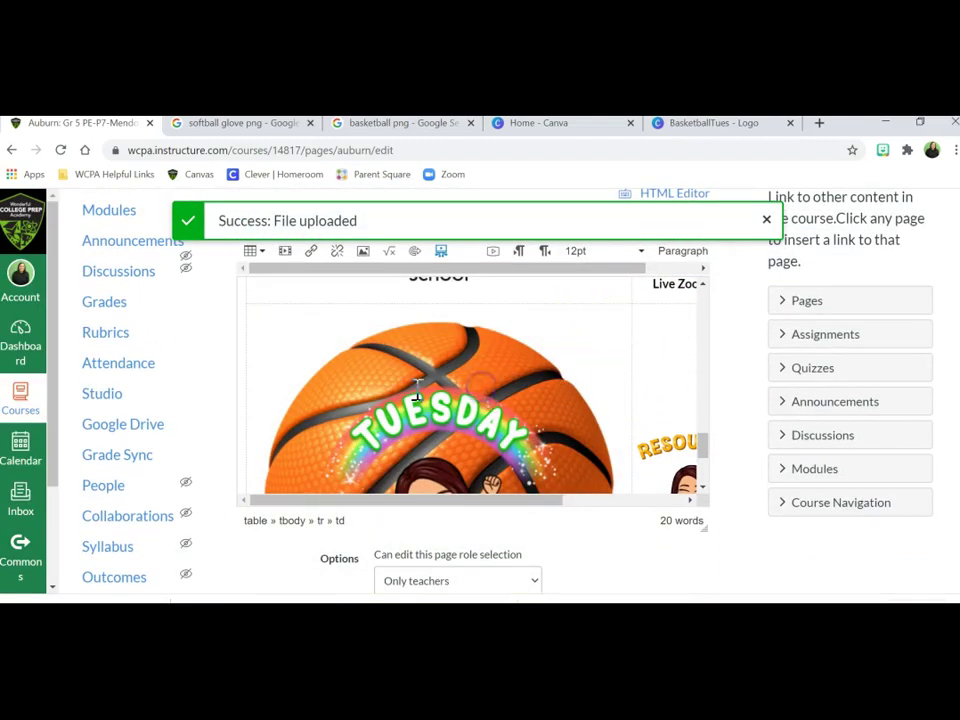
# Step: Shrink the Tuesday basketball image until it is about the size of the neighbouring PE Resources button
pyautogui.scroll(-5, 386, 396)
pyautogui.click(363, 350)
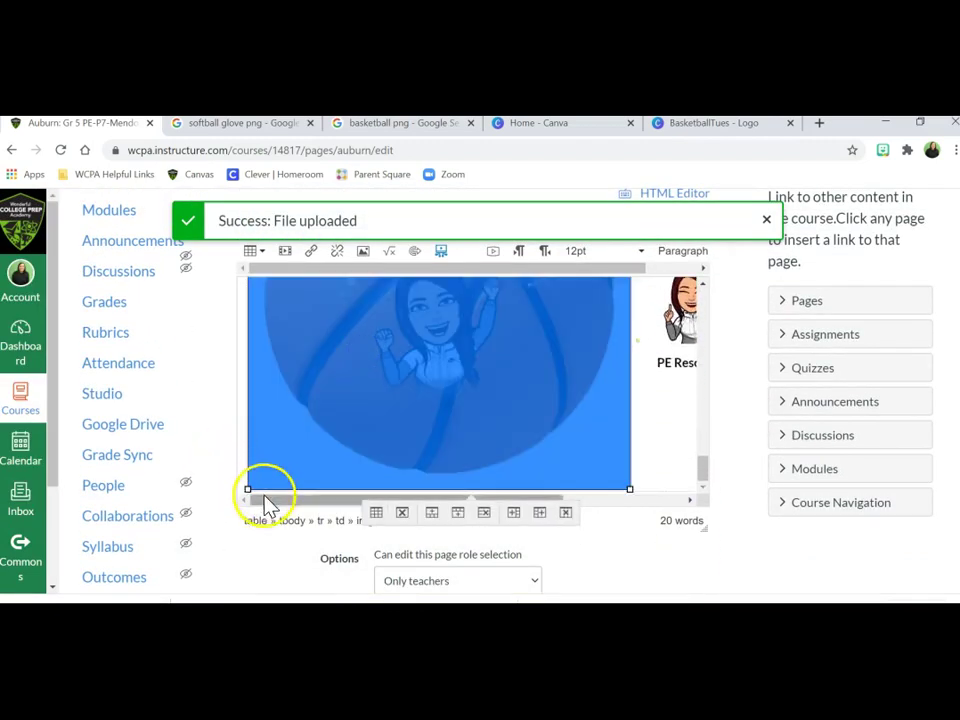
pyautogui.moveTo(247, 489); pyautogui.dragTo(357, 345)
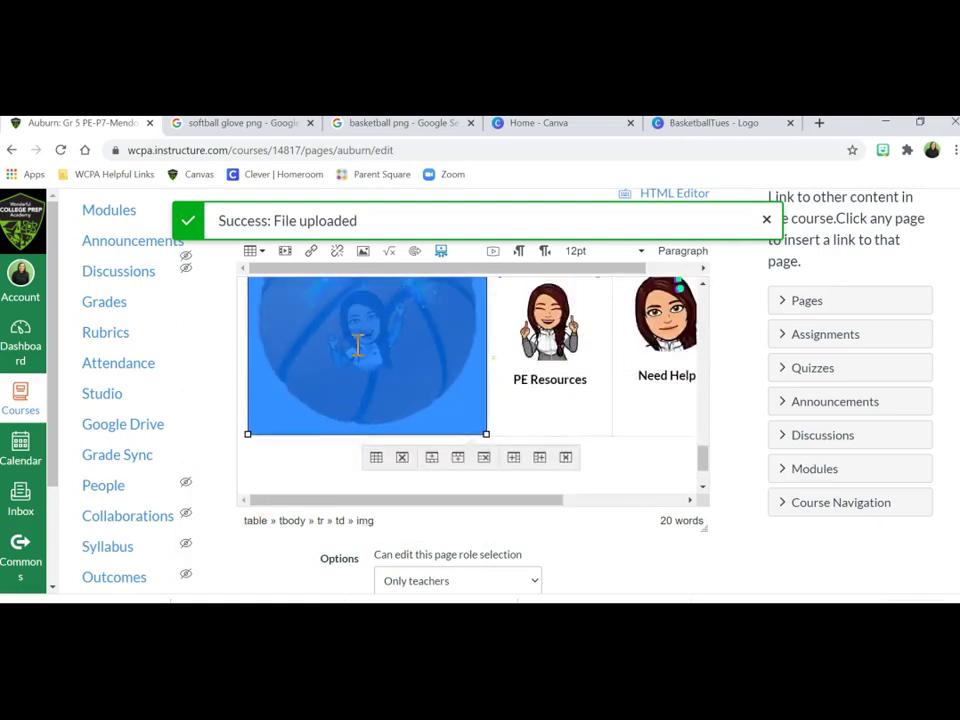
pyautogui.scroll(-1, 247, 487)
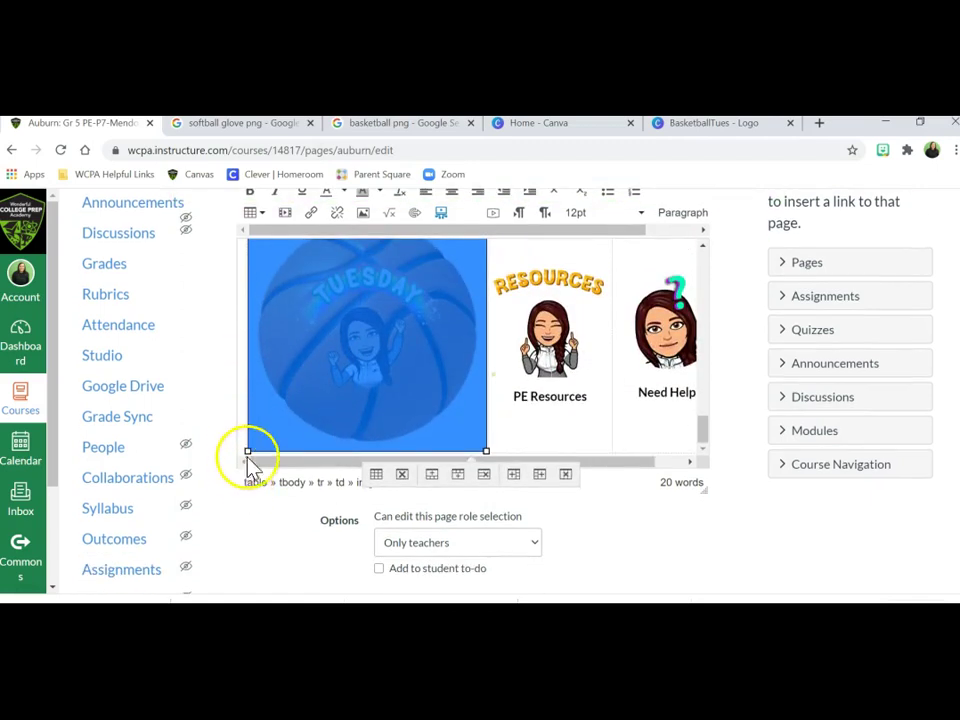
pyautogui.moveTo(250, 451); pyautogui.dragTo(290, 382)
pyautogui.scroll(1, 290, 382)
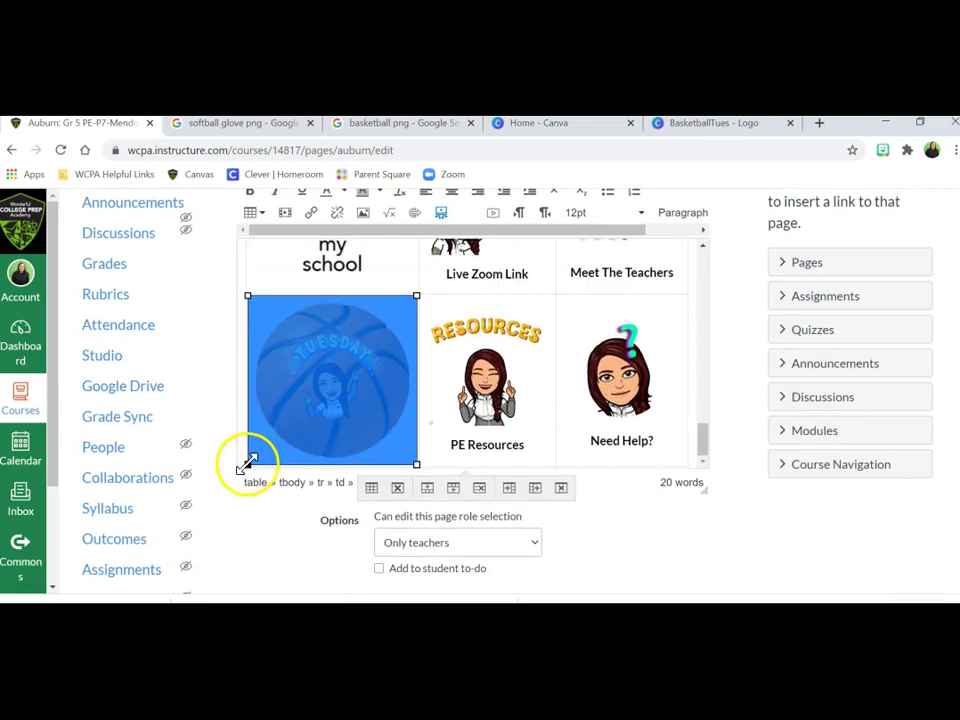
pyautogui.moveTo(247, 462); pyautogui.dragTo(257, 428)
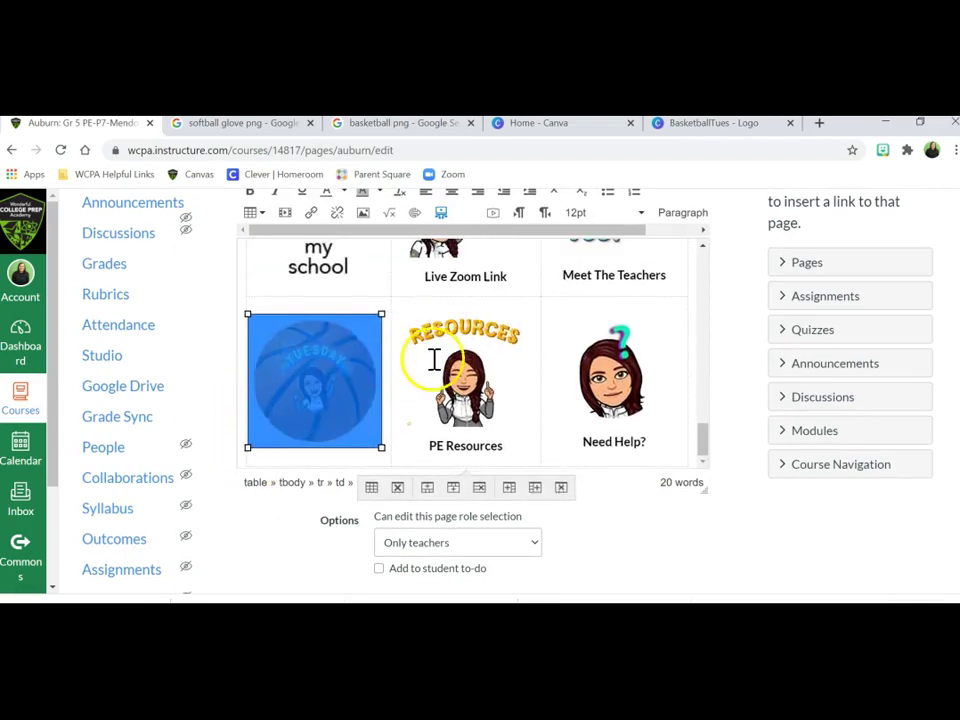
# Step: Center the Tuesday basketball image in its table cell and save the page
pyautogui.click(455, 195)
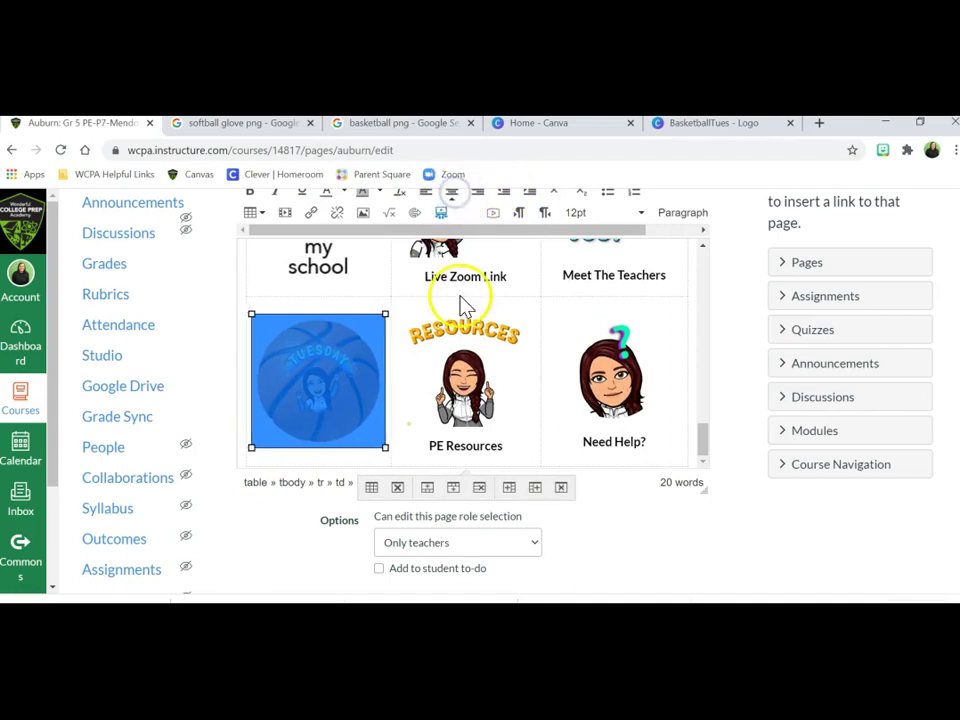
pyautogui.click(512, 335)
pyautogui.click(335, 372)
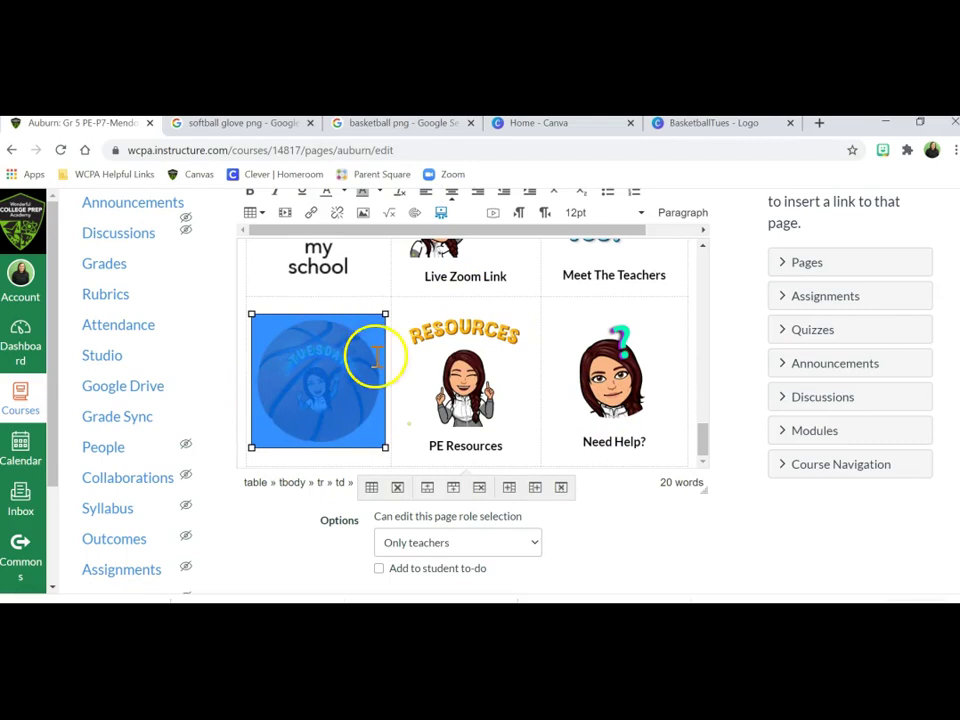
pyautogui.click(524, 323)
pyautogui.scroll(-3, 634, 326)
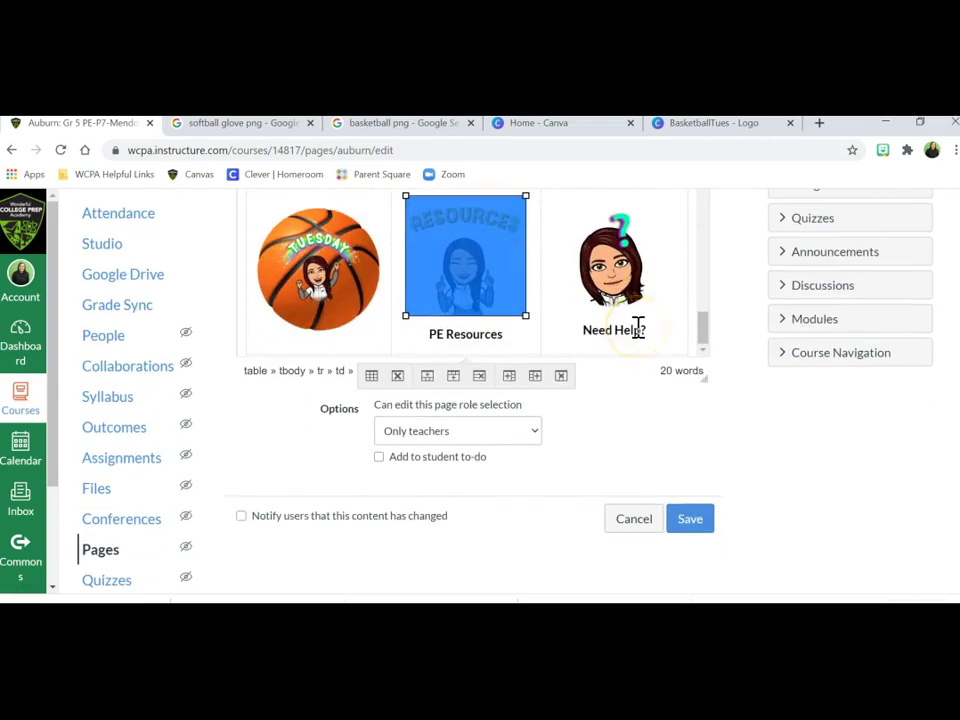
pyautogui.scroll(-1, 636, 326)
pyautogui.click(696, 521)
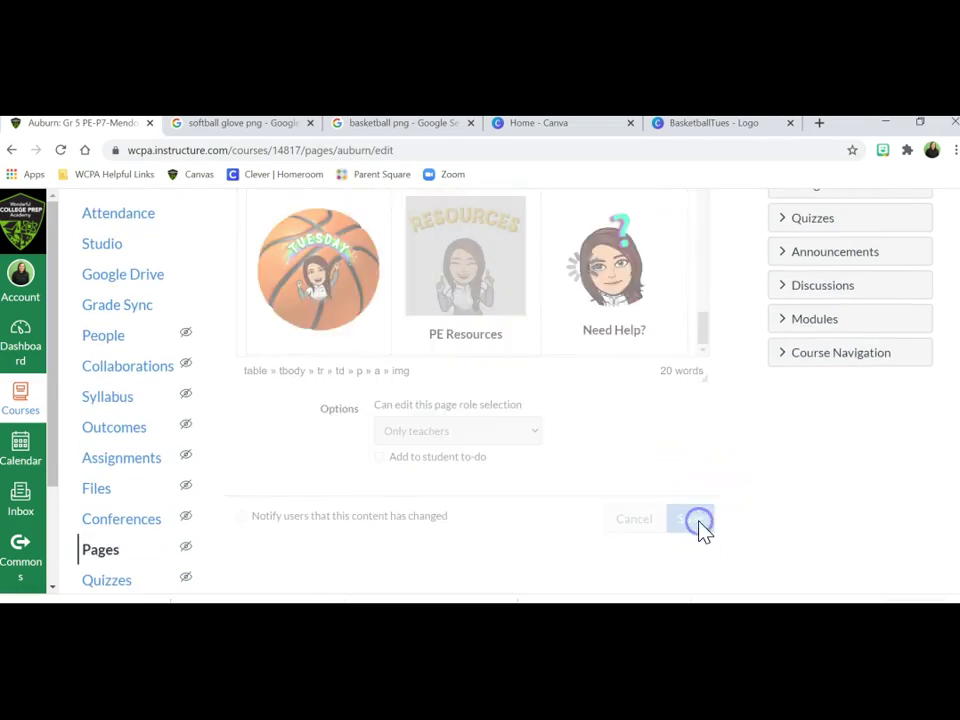
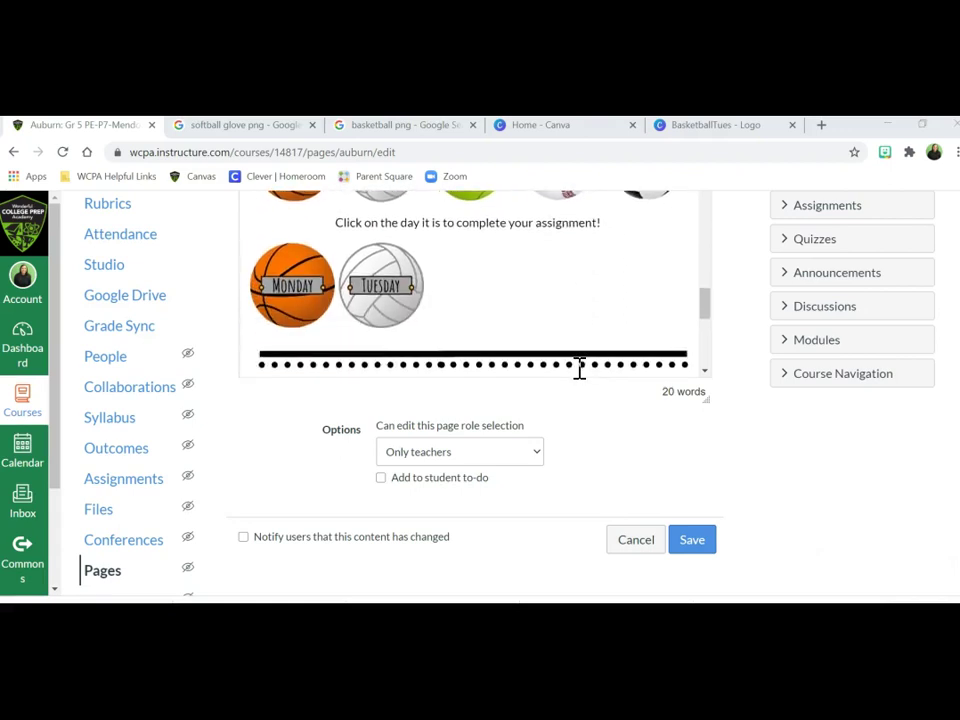
# Step: Delete the plain Tuesday volleyball and Monday basketball images below the assignment instruction, and remove their emptied table
pyautogui.click(387, 277)
pyautogui.press('Delete')
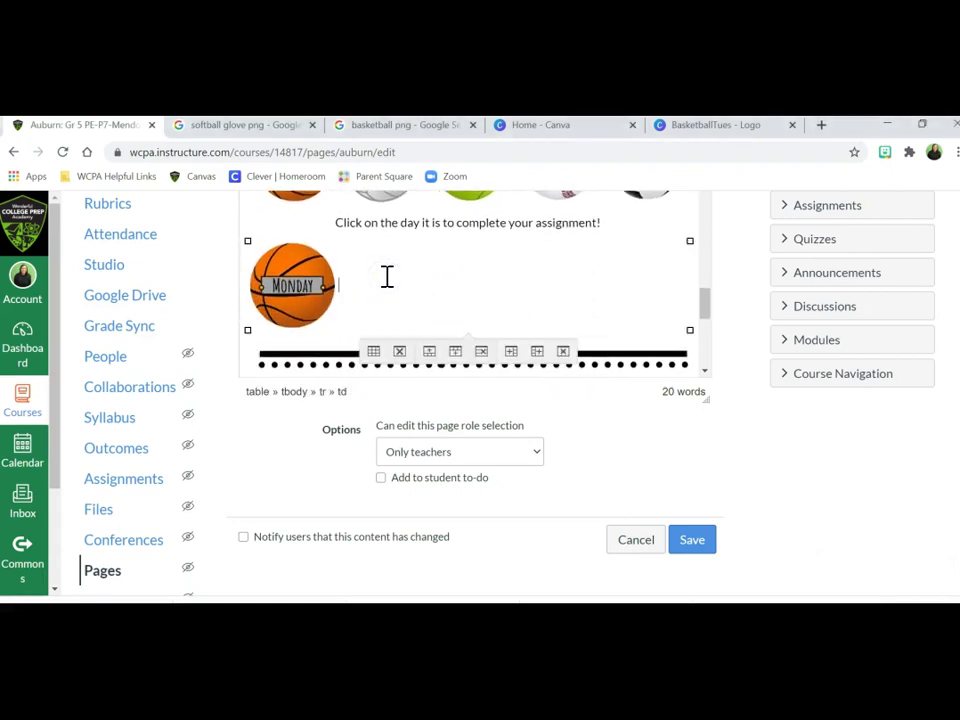
pyautogui.click(293, 279)
pyautogui.press('Delete')
pyautogui.click(247, 243)
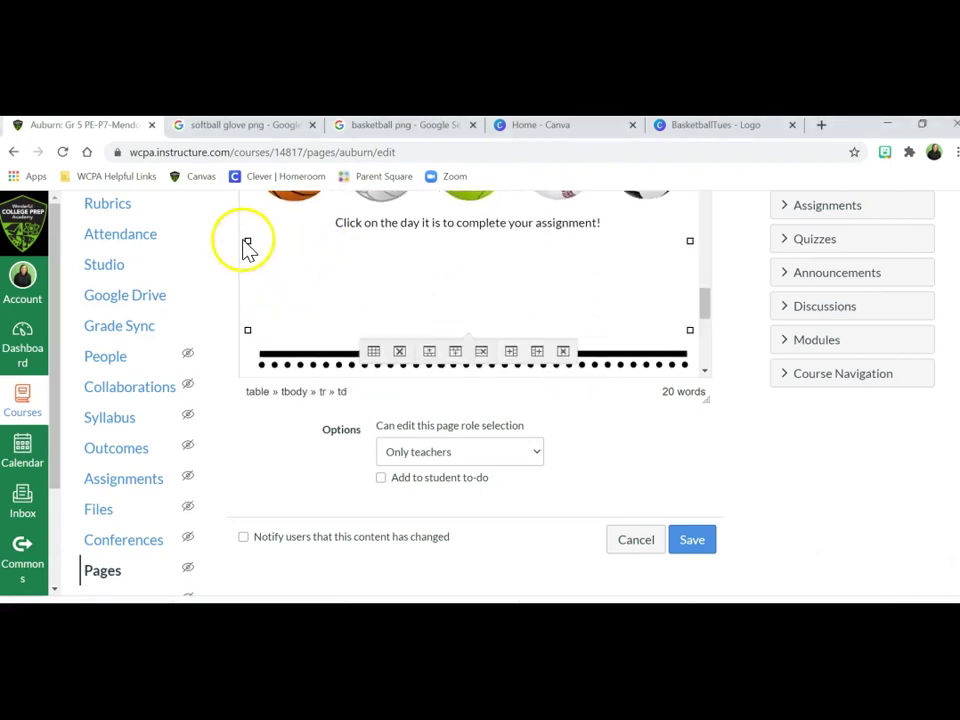
pyautogui.click(248, 238)
pyautogui.click(248, 238)
pyautogui.click(405, 362)
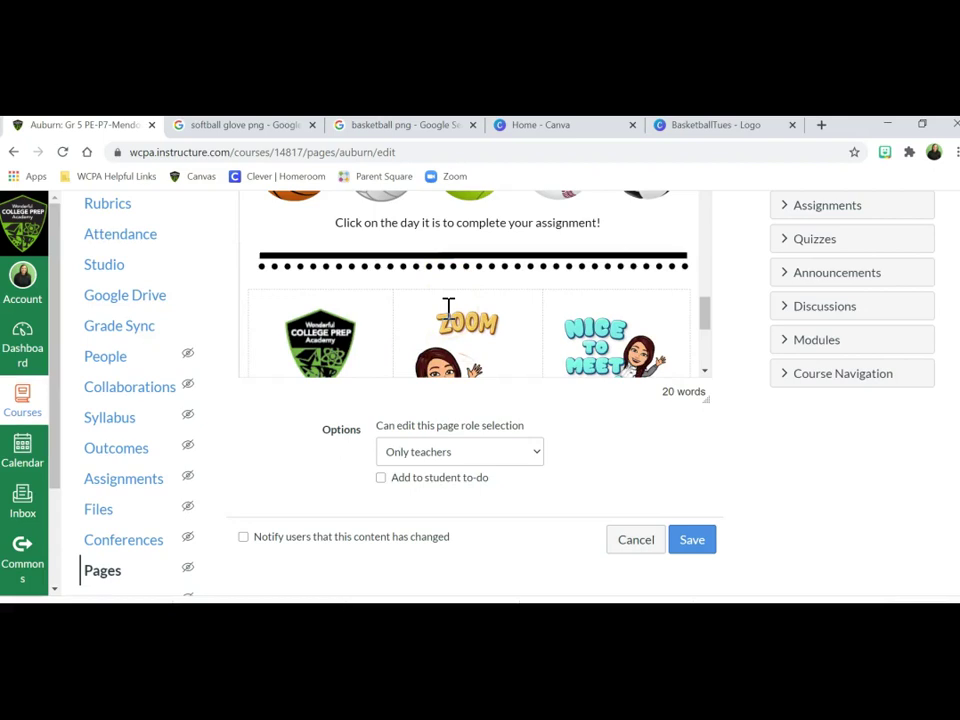
# Step: Add a blank line below "Click on the day it is to complete your assignment!" in the Daily Activities section
pyautogui.scroll(3, 448, 310)
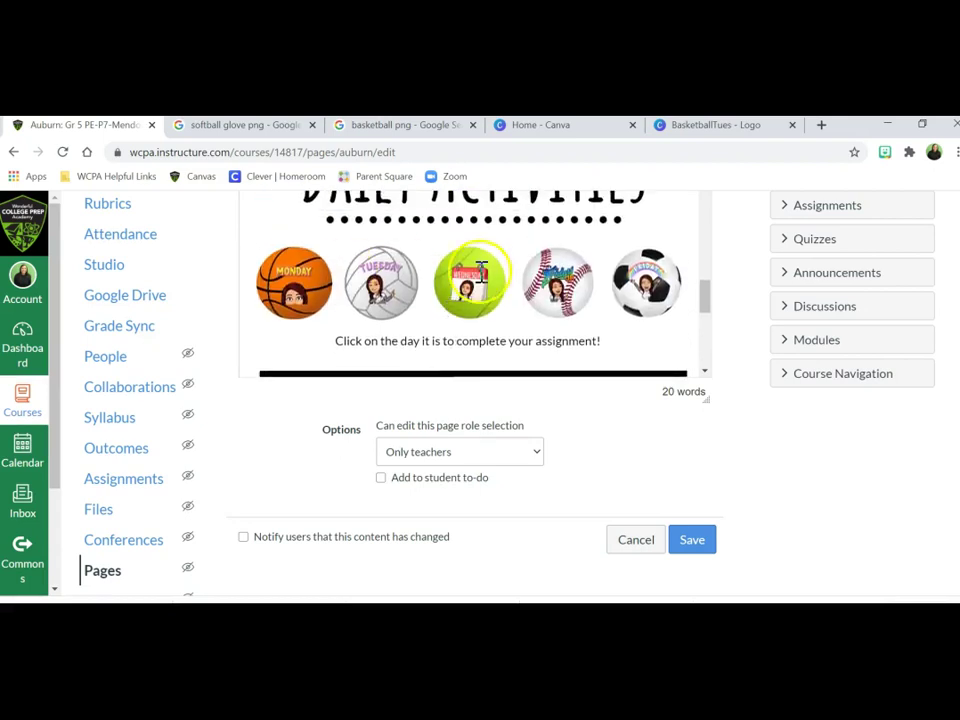
pyautogui.scroll(3, 632, 410)
pyautogui.scroll(-1, 470, 407)
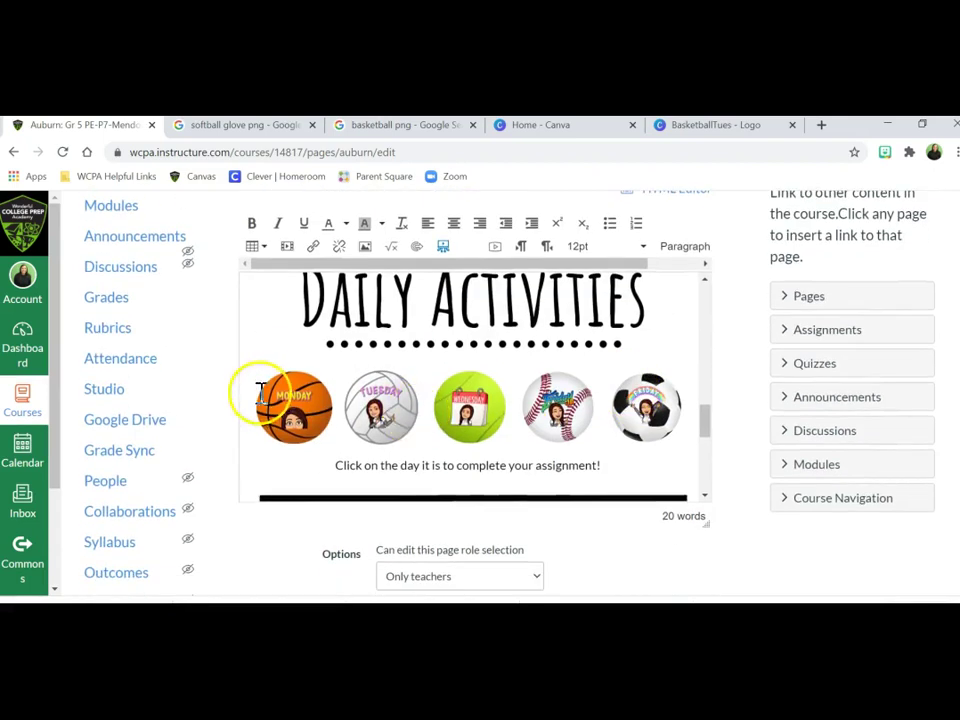
pyautogui.scroll(-3, 578, 390)
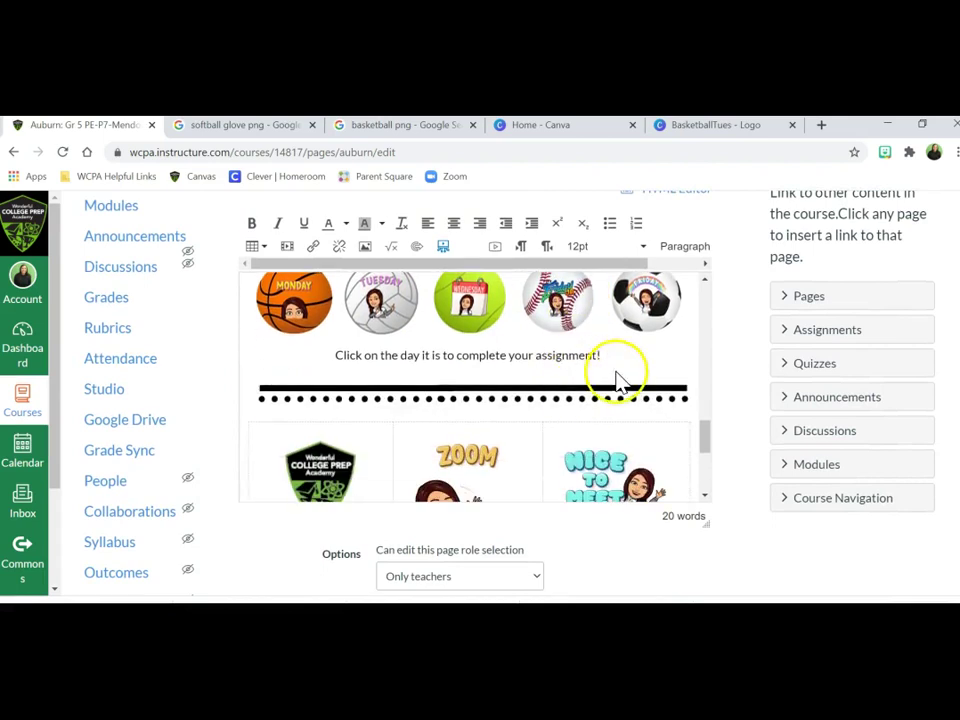
pyautogui.press('Return')
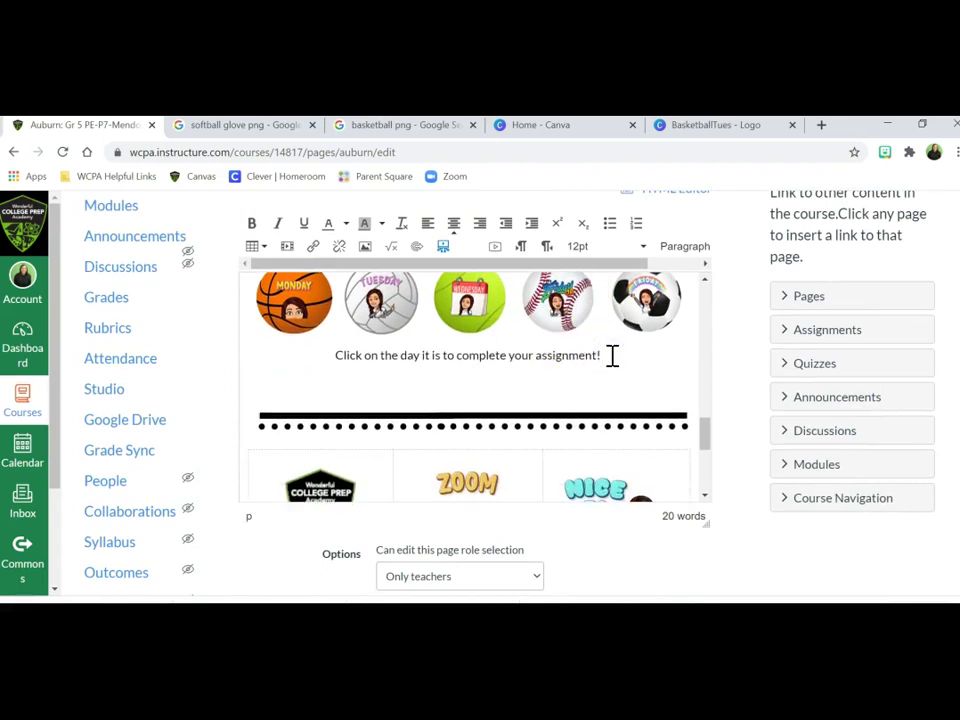
pyautogui.click(493, 402)
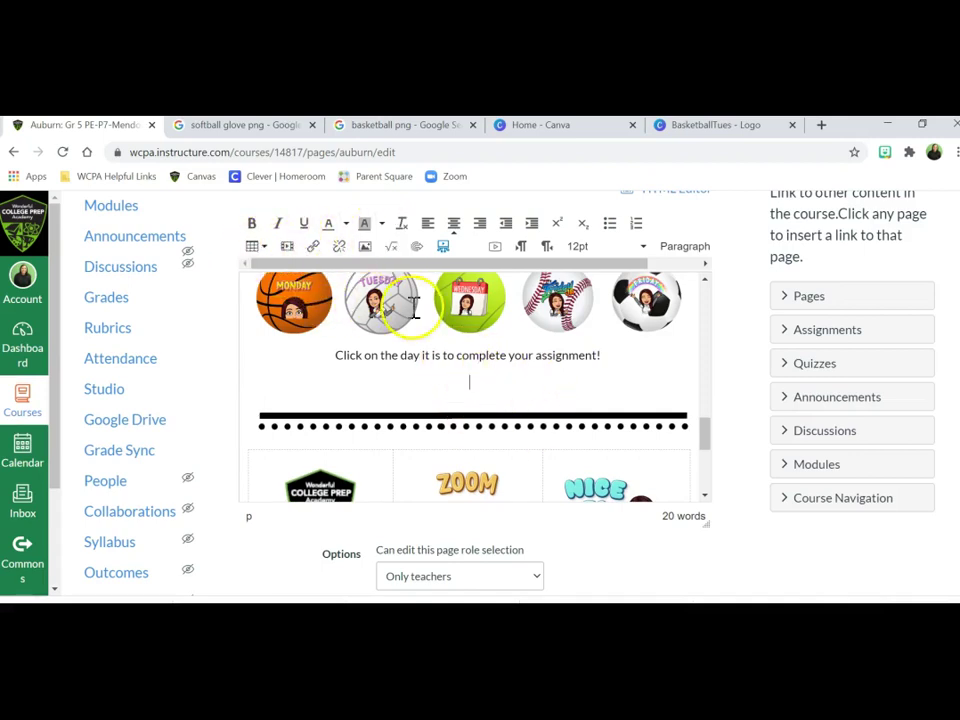
# Step: Insert a table with five columns and one row on the blank line below the assignment instruction
pyautogui.scroll(-5, 480, 330)
pyautogui.scroll(3, 381, 360)
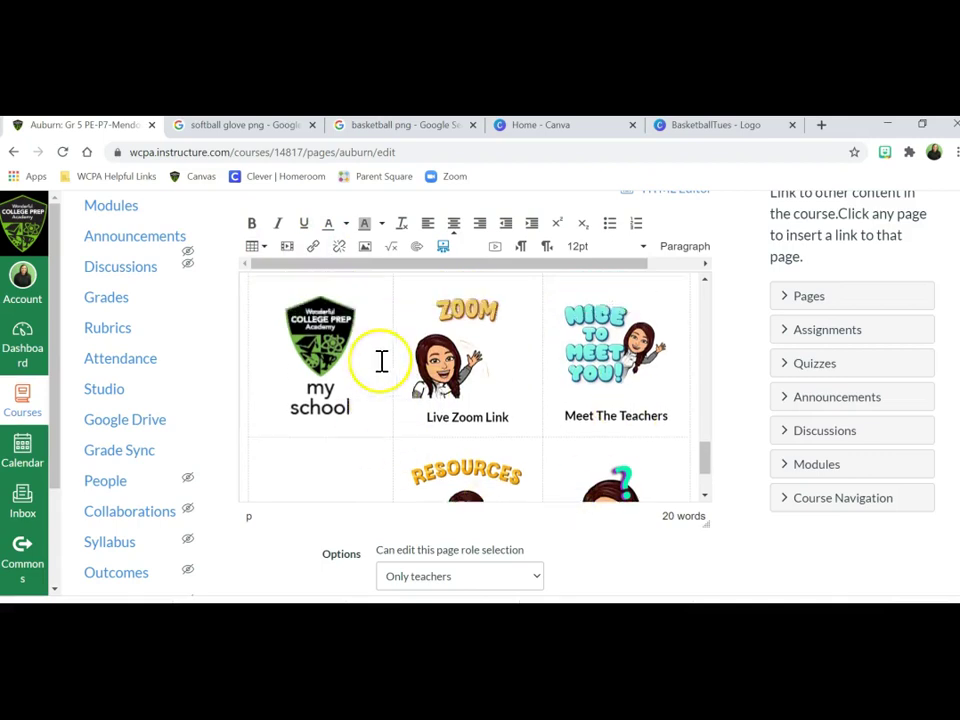
pyautogui.scroll(3, 381, 360)
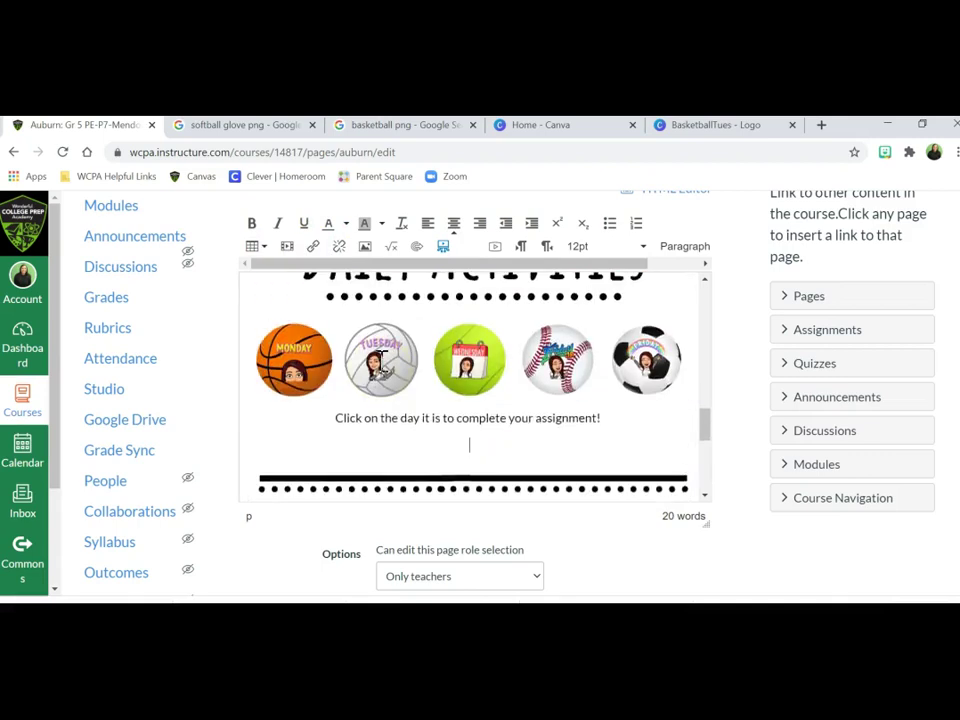
pyautogui.click(262, 248)
pyautogui.moveTo(265, 272)
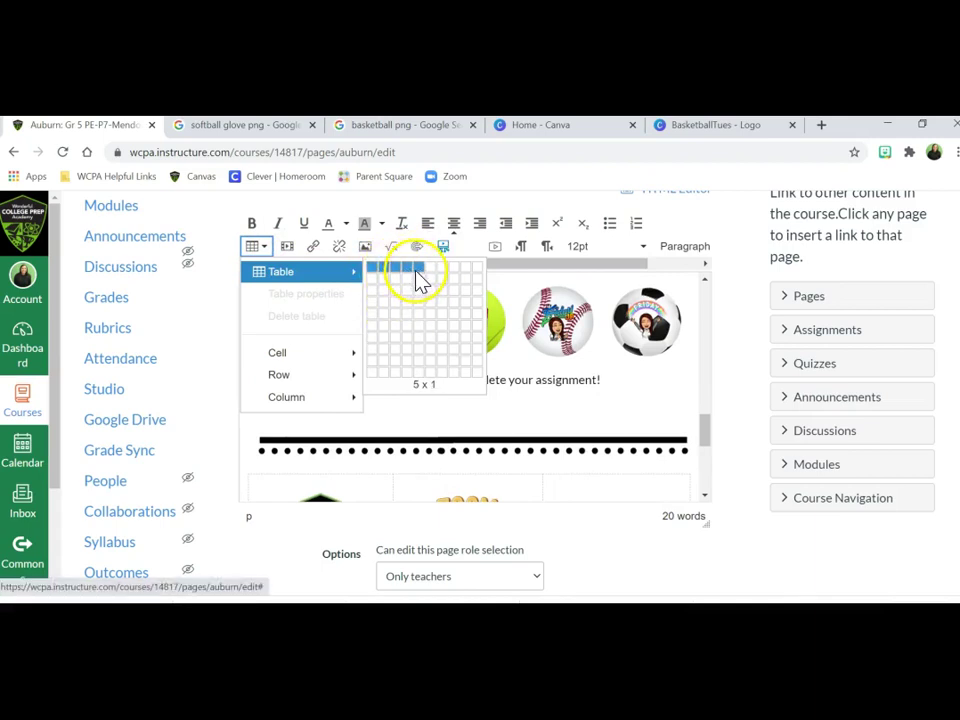
pyautogui.click(419, 280)
pyautogui.scroll(-1, 381, 377)
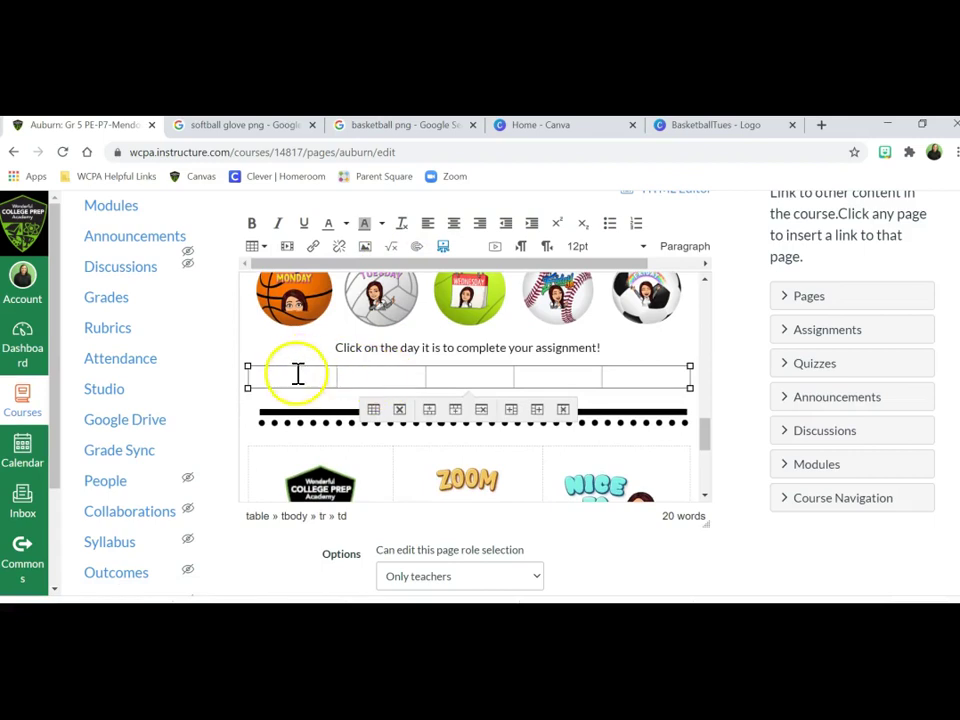
# Step: Insert 1.png, the Monday basketball, from the Canvas My files folder into the first cell of the new table
pyautogui.click(365, 247)
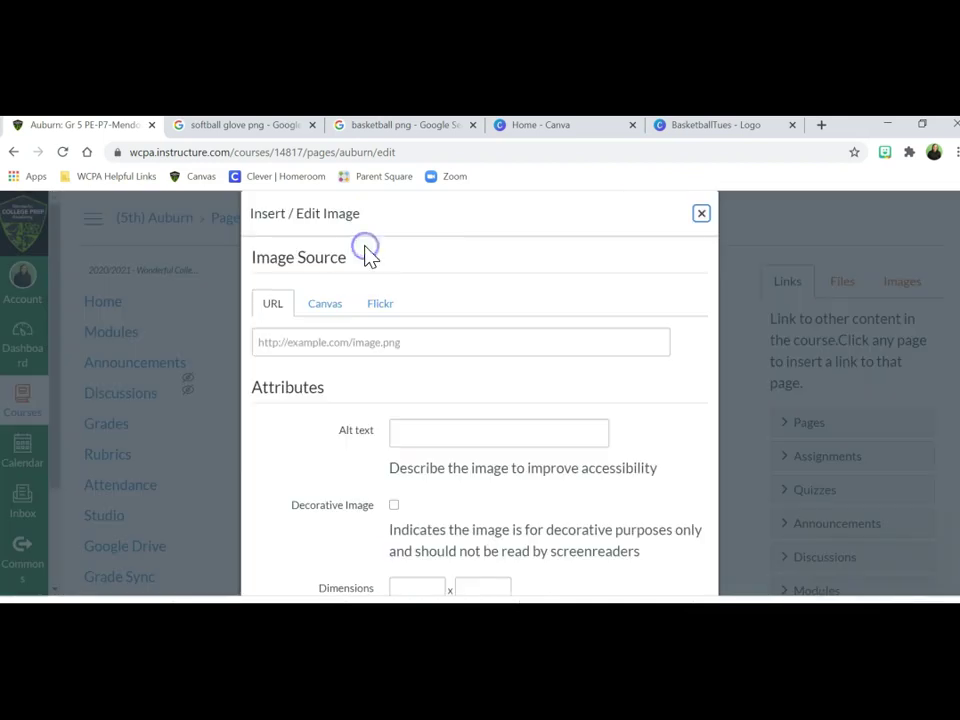
pyautogui.click(325, 310)
pyautogui.scroll(-1, 540, 281)
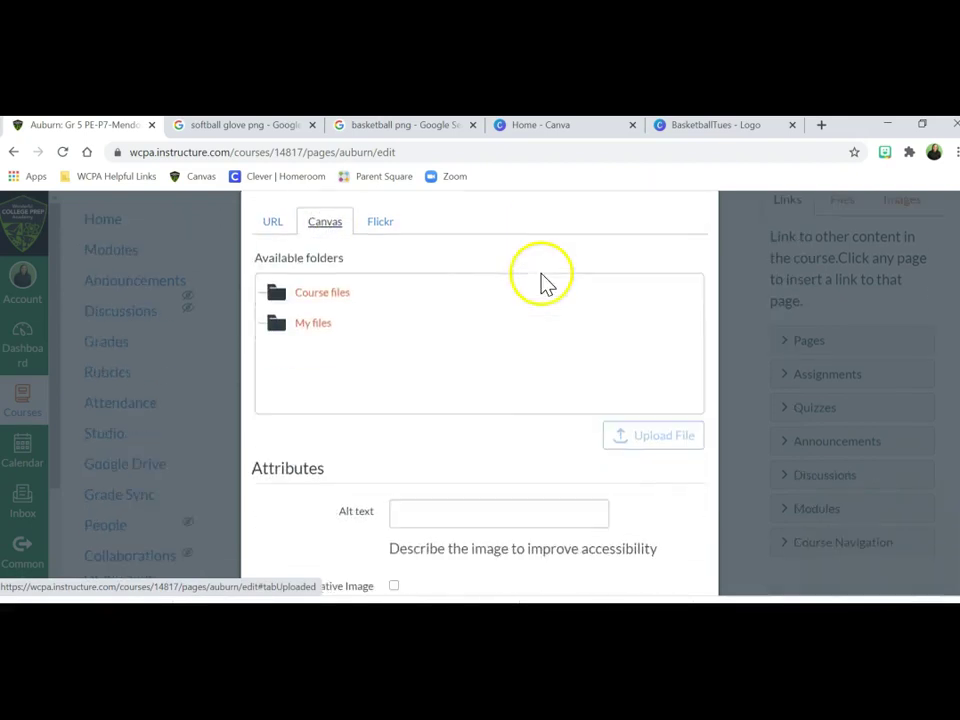
pyautogui.click(335, 325)
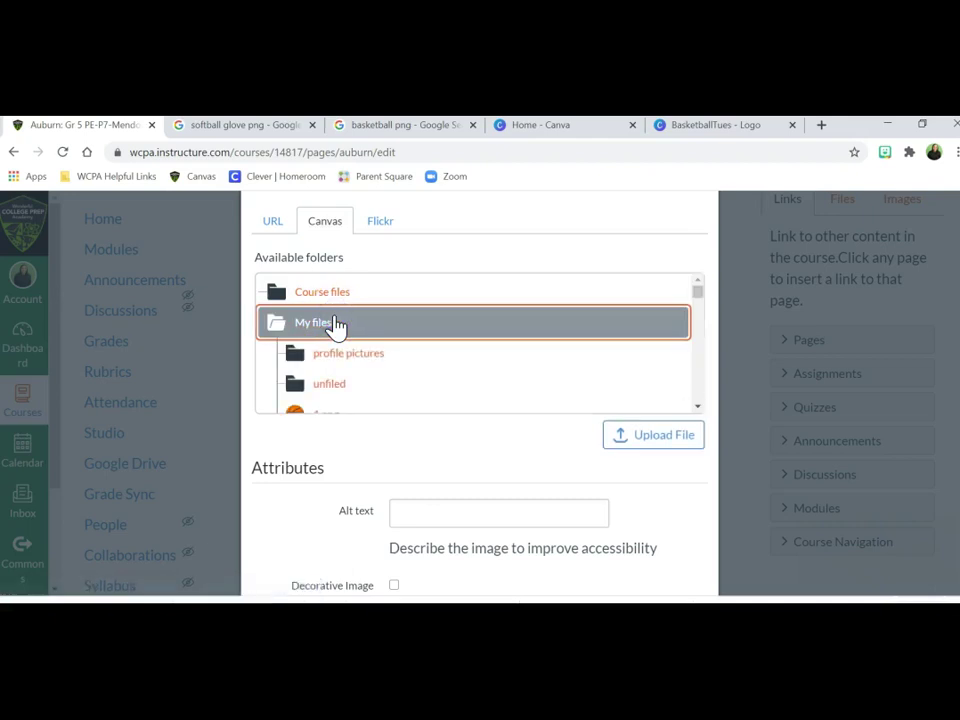
pyautogui.scroll(-1, 335, 325)
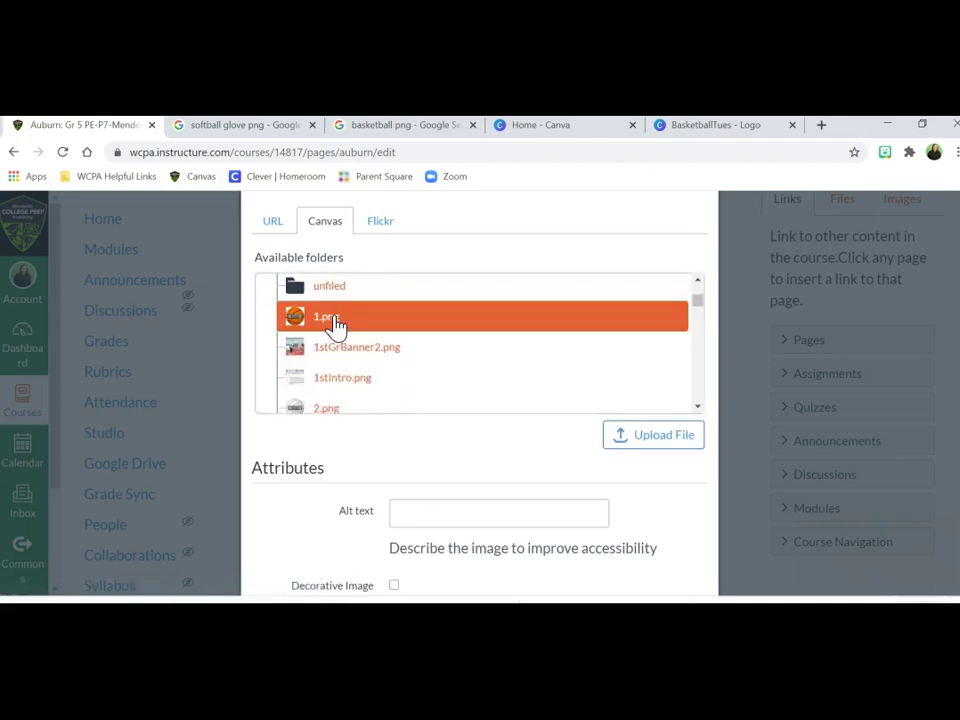
pyautogui.click(335, 320)
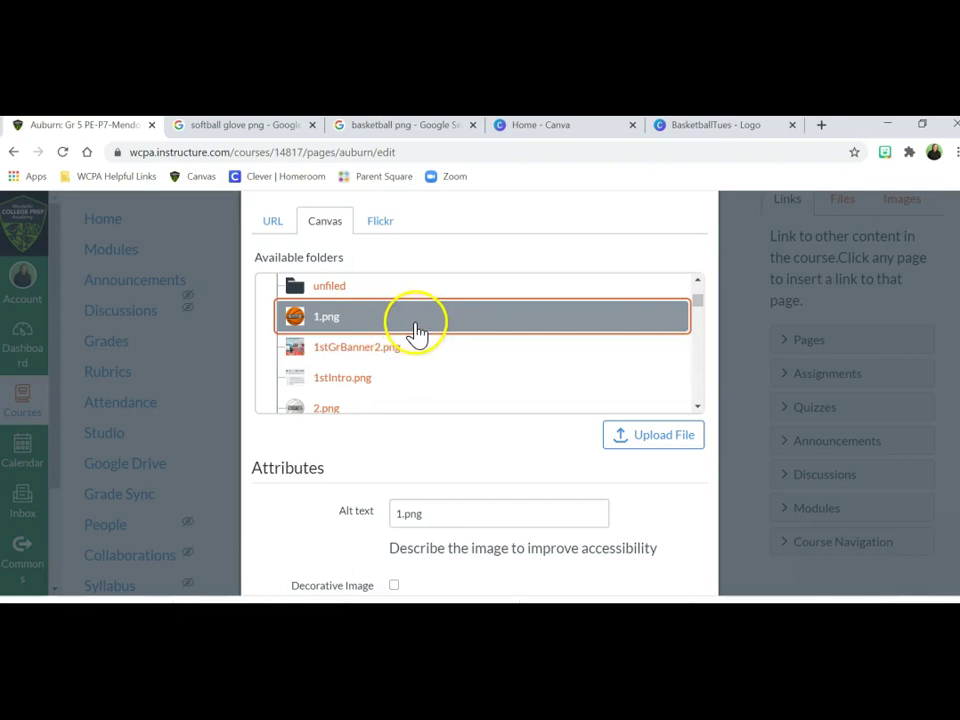
pyautogui.scroll(-3, 560, 450)
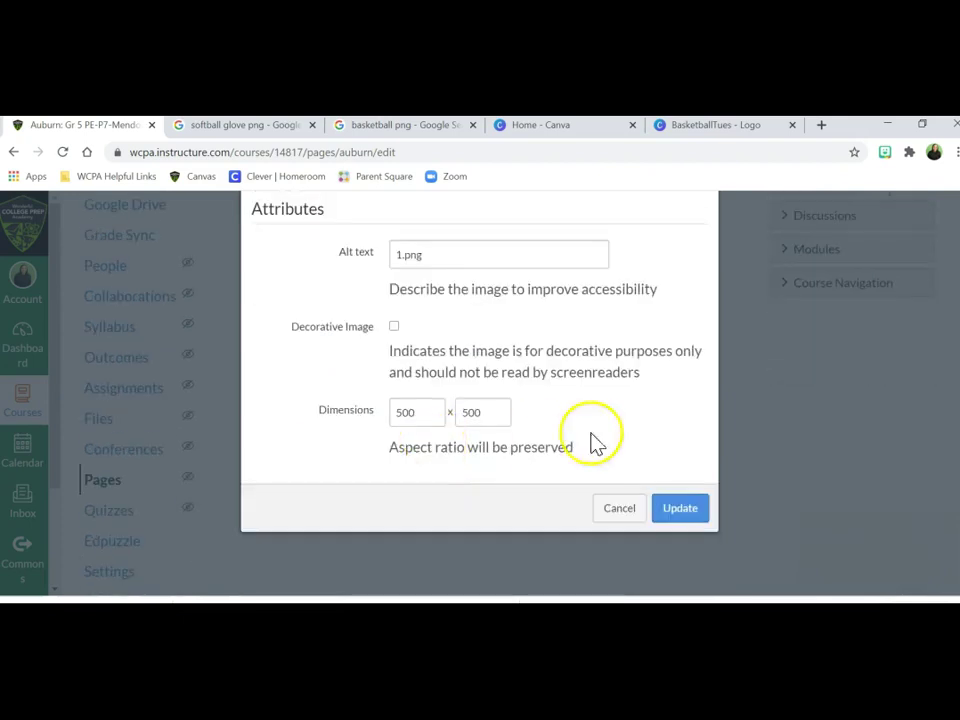
pyautogui.click(677, 508)
pyautogui.scroll(2, 671, 502)
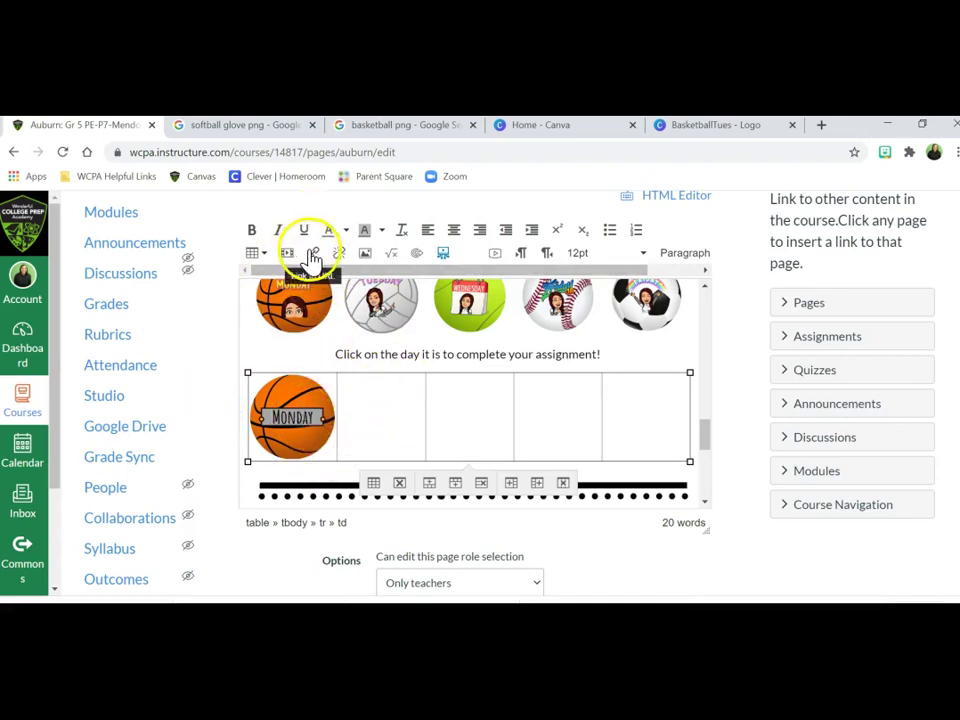
# Step: Insert 2.png, the Tuesday volleyball, from the Canvas My files folder into the table's second cell
pyautogui.click(366, 260)
pyautogui.click(321, 311)
pyautogui.scroll(-2, 320, 315)
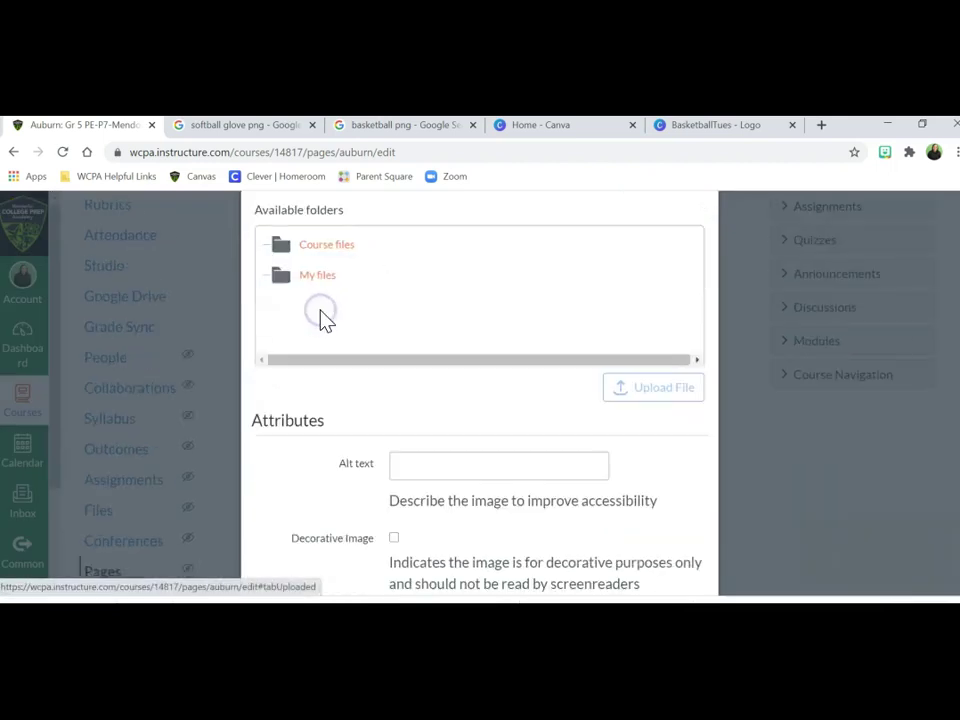
pyautogui.click(320, 278)
pyautogui.scroll(-1, 328, 295)
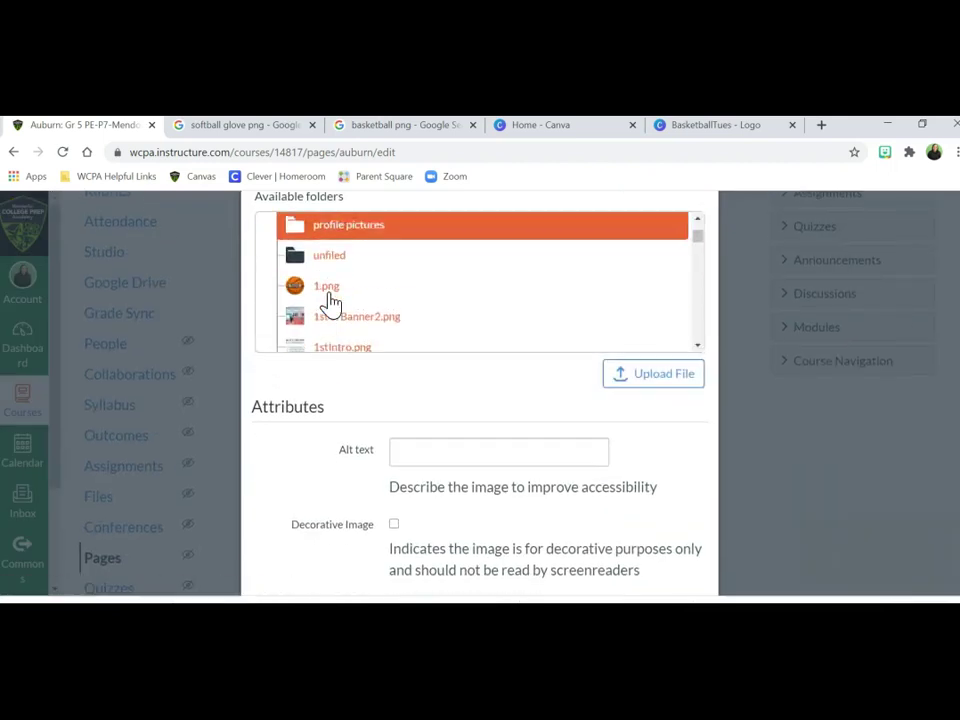
pyautogui.scroll(-2, 330, 303)
pyautogui.click(326, 312)
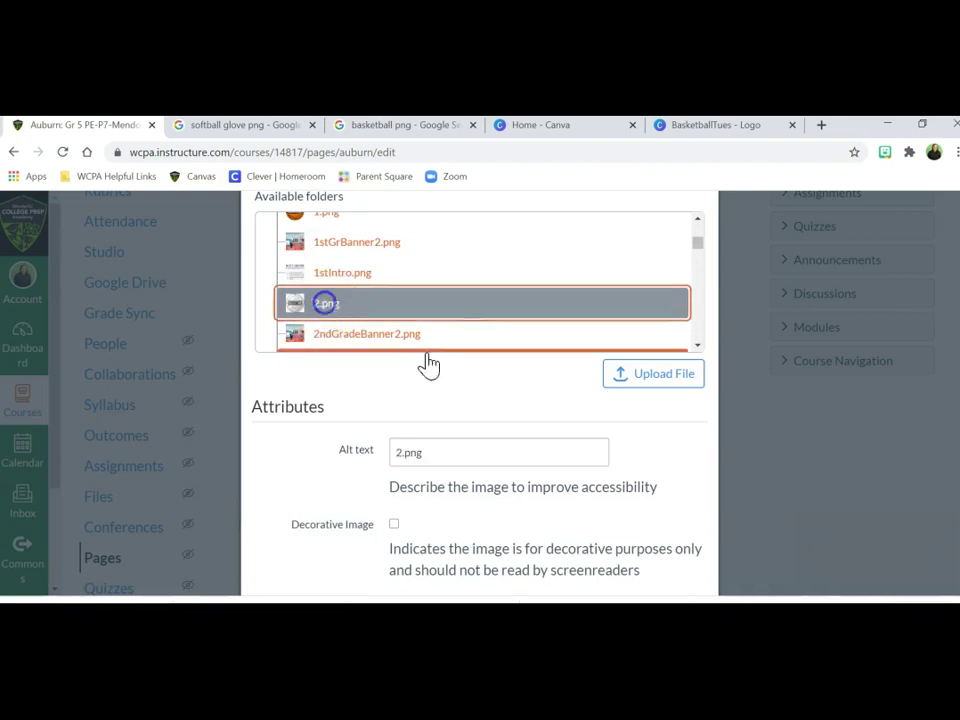
pyautogui.scroll(-3, 557, 369)
pyautogui.click(668, 568)
pyautogui.scroll(2, 606, 446)
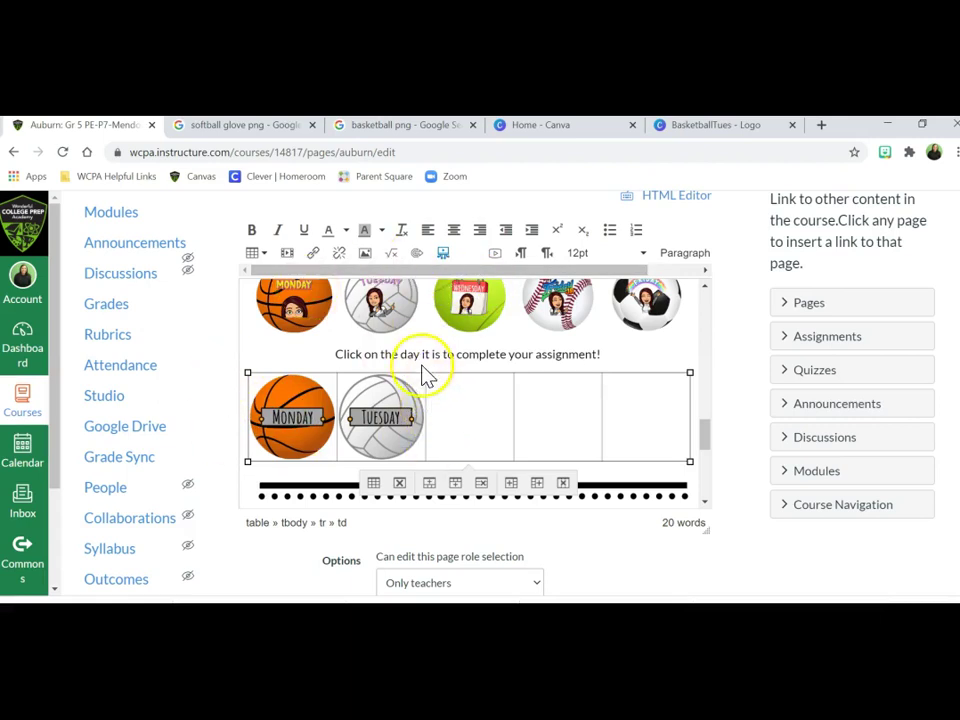
pyautogui.scroll(-1, 410, 390)
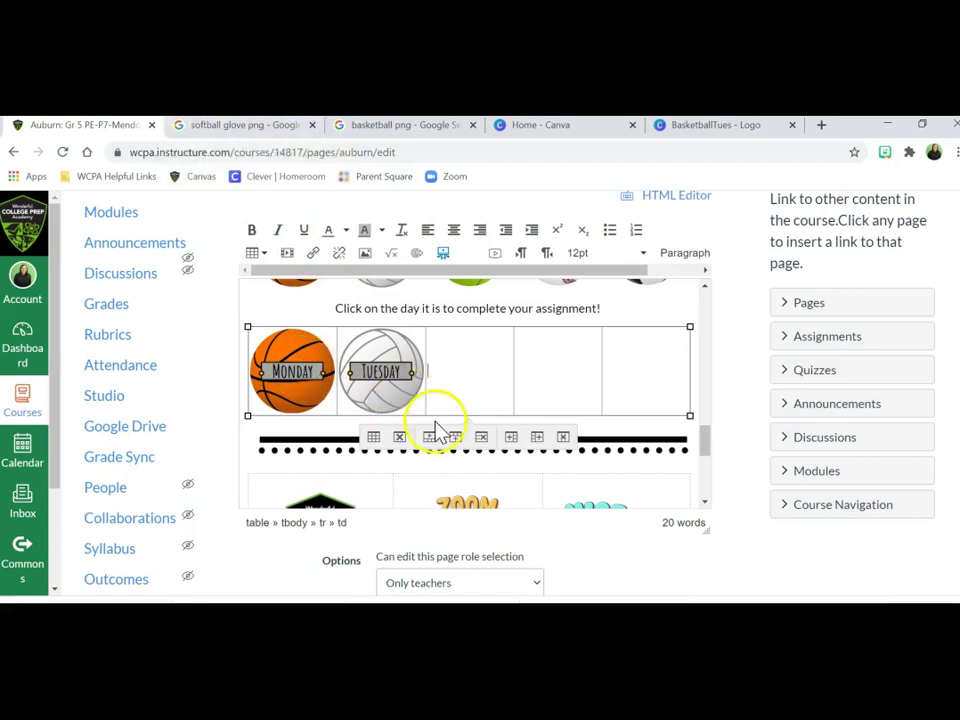
pyautogui.scroll(-1, 435, 422)
pyautogui.scroll(1, 437, 430)
pyautogui.scroll(-1, 437, 430)
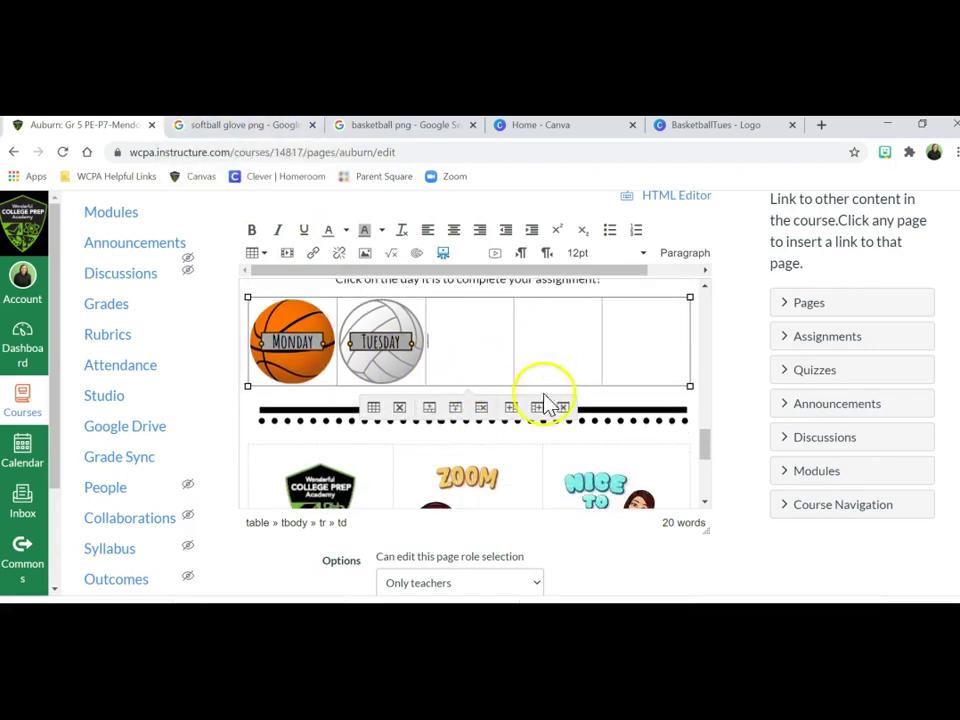
# Step: Save the Auburn page and copy the web address of the 8.21 Friday Materials page
pyautogui.scroll(-2, 617, 521)
pyautogui.click(689, 529)
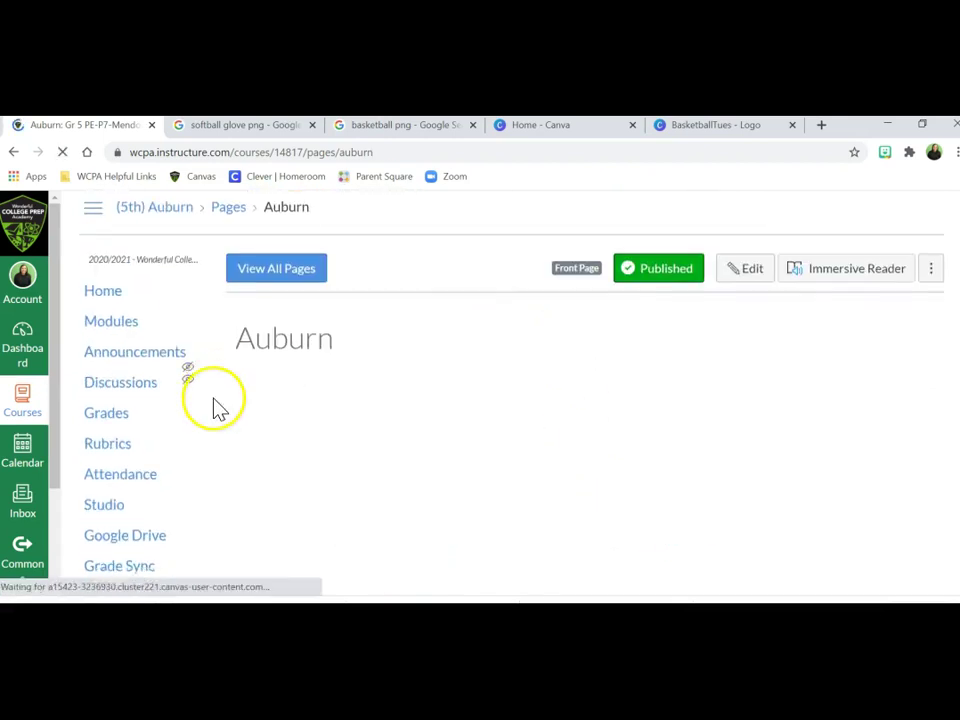
pyautogui.click(270, 283)
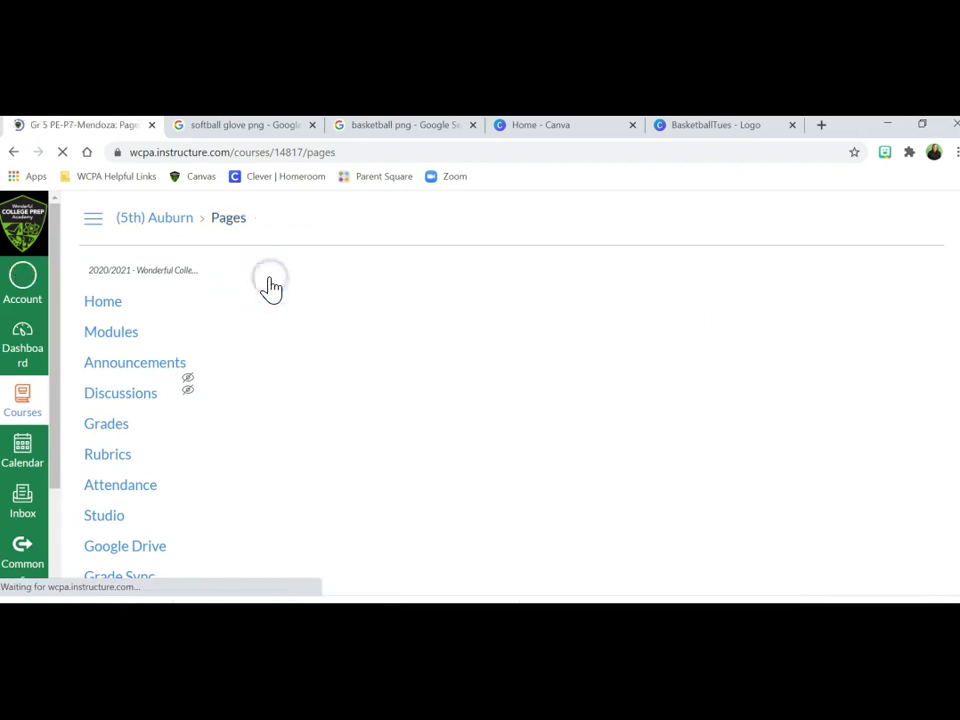
pyautogui.scroll(-3, 303, 340)
pyautogui.scroll(2, 304, 336)
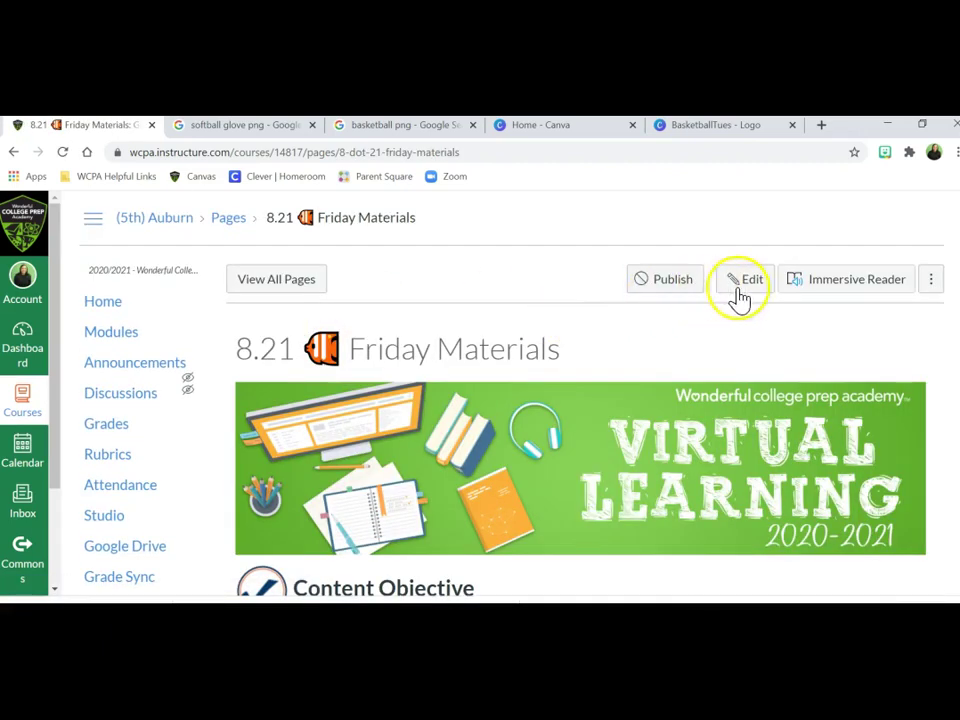
pyautogui.moveTo(459, 155); pyautogui.dragTo(115, 140)
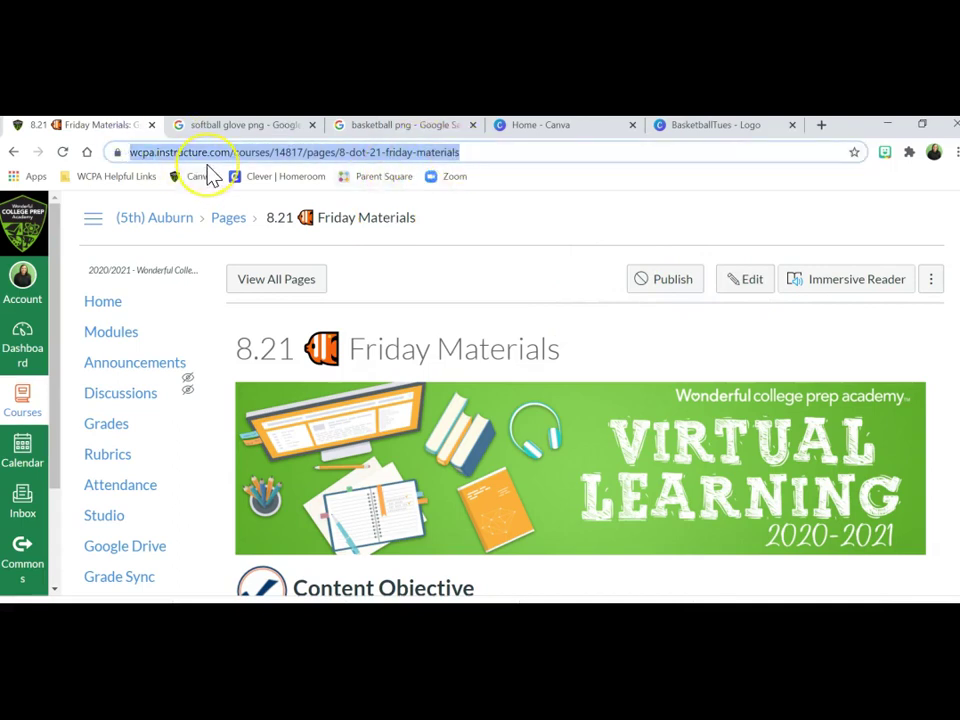
# Step: Reopen the course home page for editing and link the new table's Monday basketball image to the copied Friday Materials URL
pyautogui.click(114, 309)
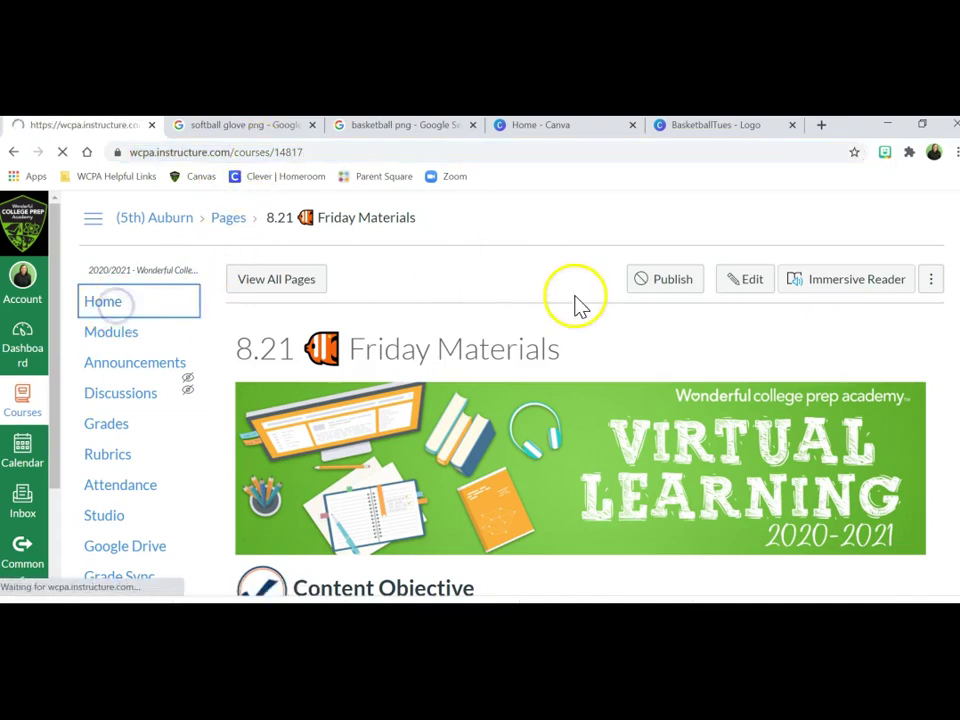
pyautogui.click(670, 282)
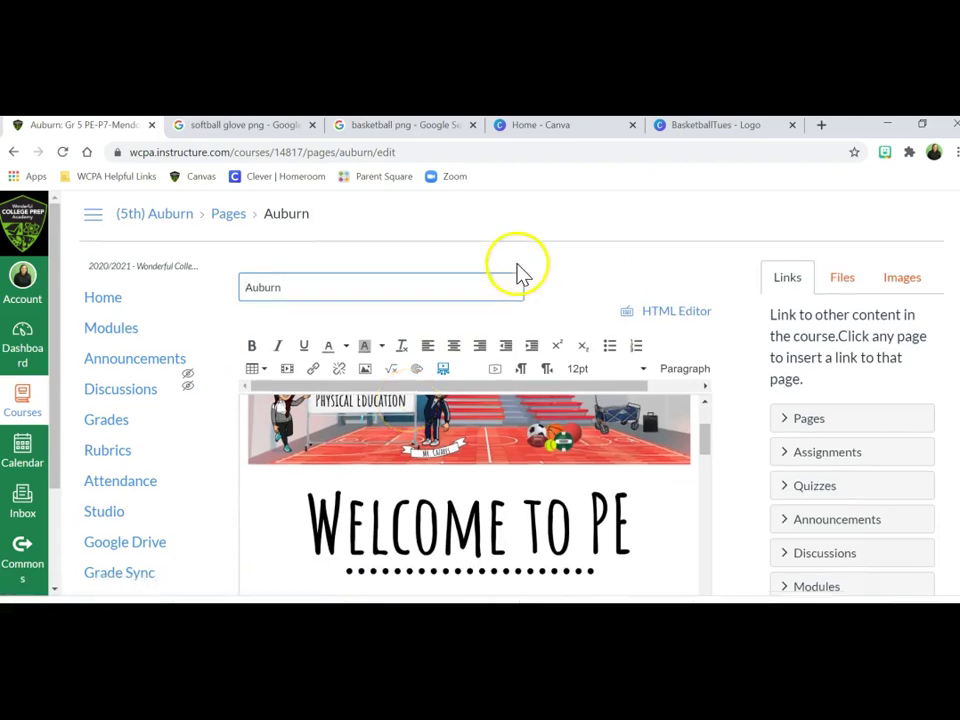
pyautogui.scroll(-3, 480, 310)
pyautogui.scroll(-5, 443, 343)
pyautogui.scroll(2, 310, 475)
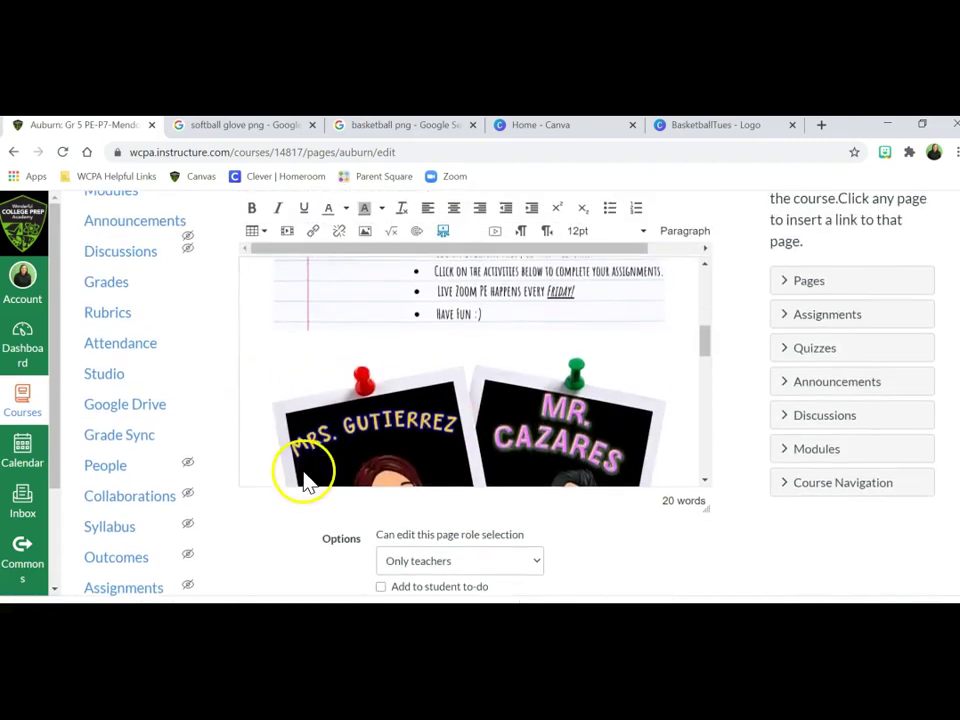
pyautogui.scroll(-5, 334, 420)
pyautogui.scroll(1, 338, 434)
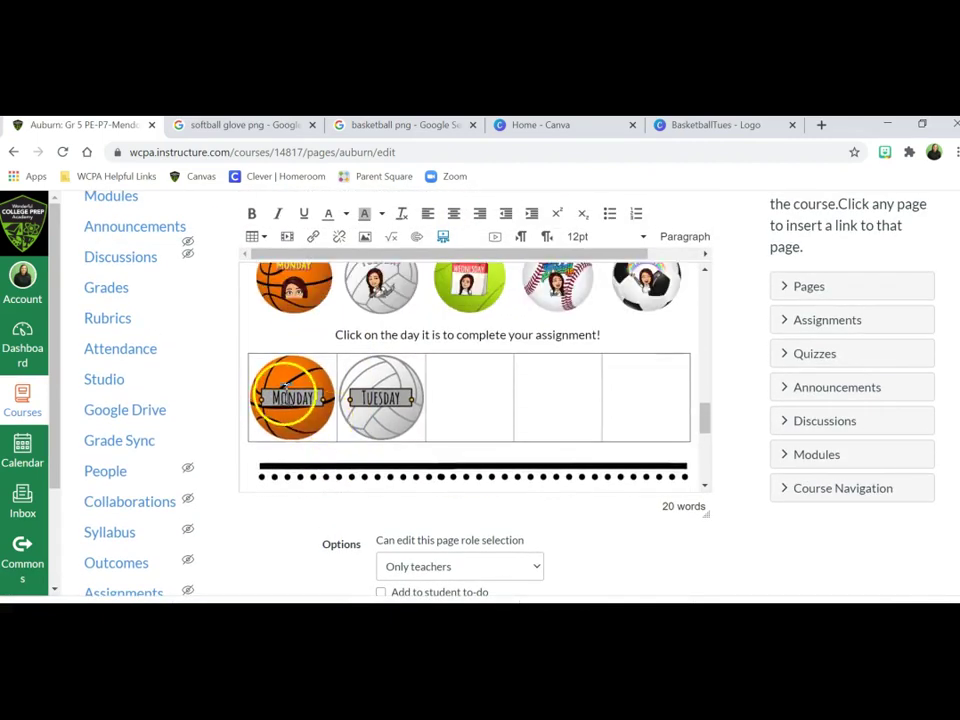
pyautogui.click(286, 398)
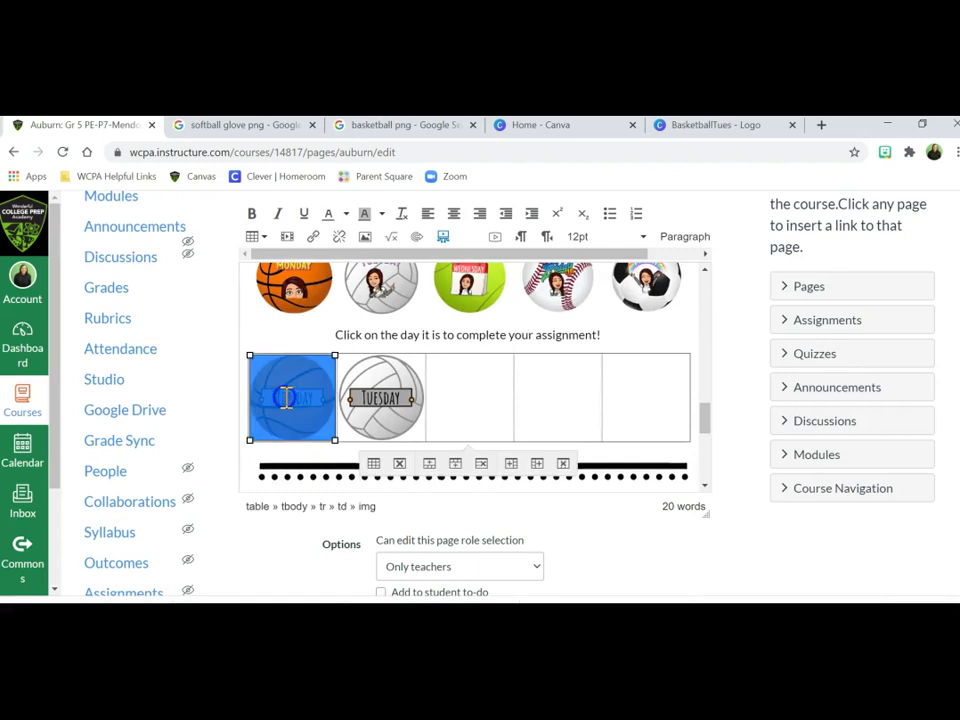
pyautogui.click(312, 236)
pyautogui.click(341, 441)
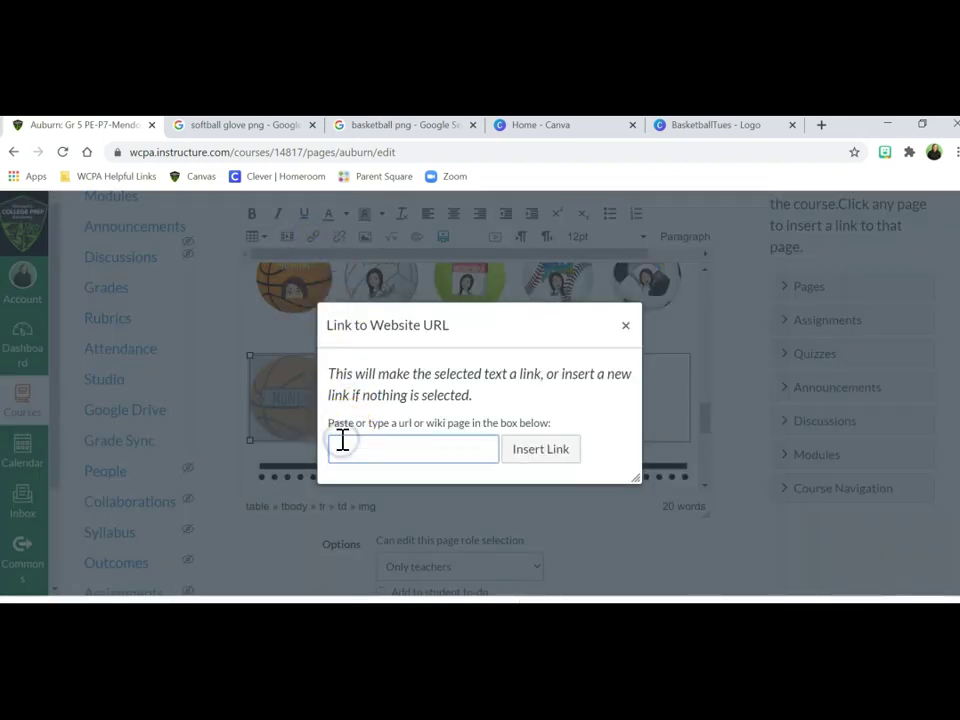
pyautogui.click(548, 450)
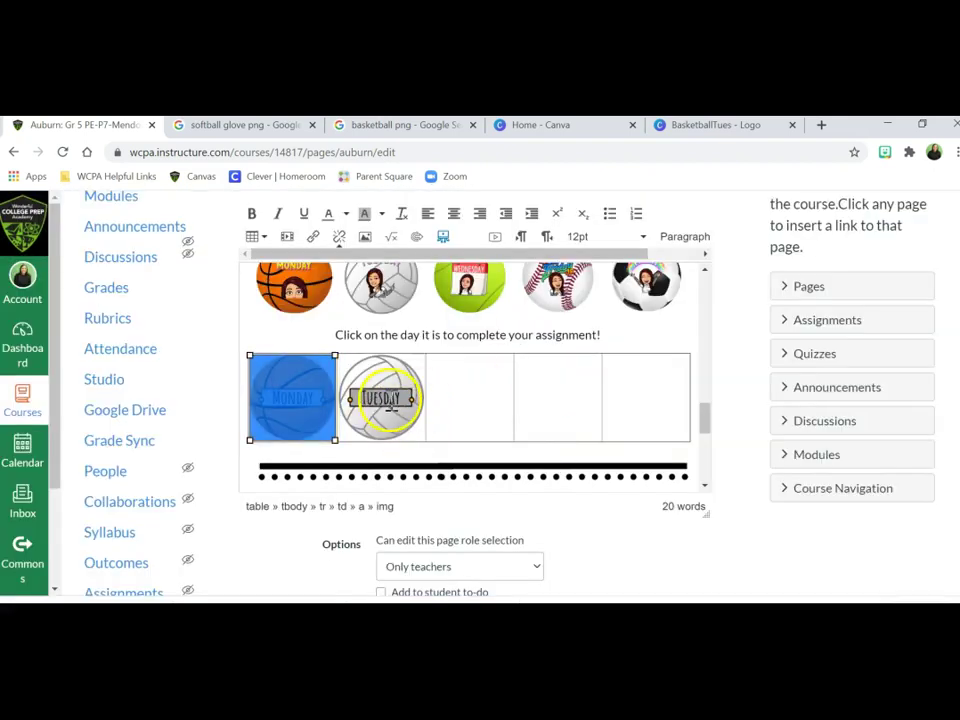
pyautogui.click(490, 343)
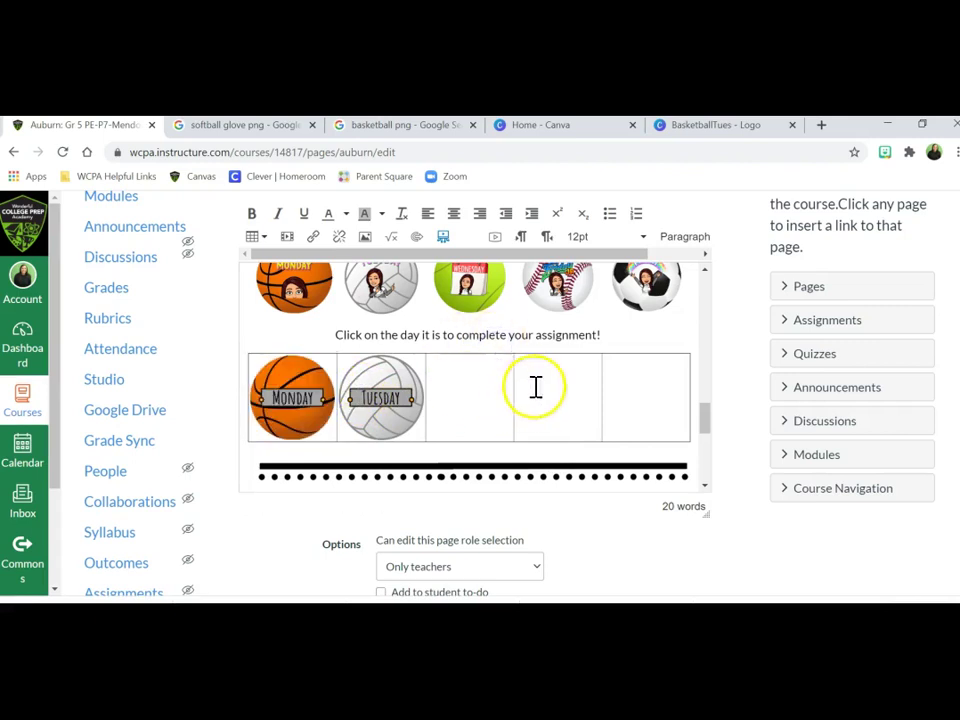
# Step: Set the Monday and Tuesday table's border style to Dashed and its border color to white
pyautogui.scroll(1, 381, 364)
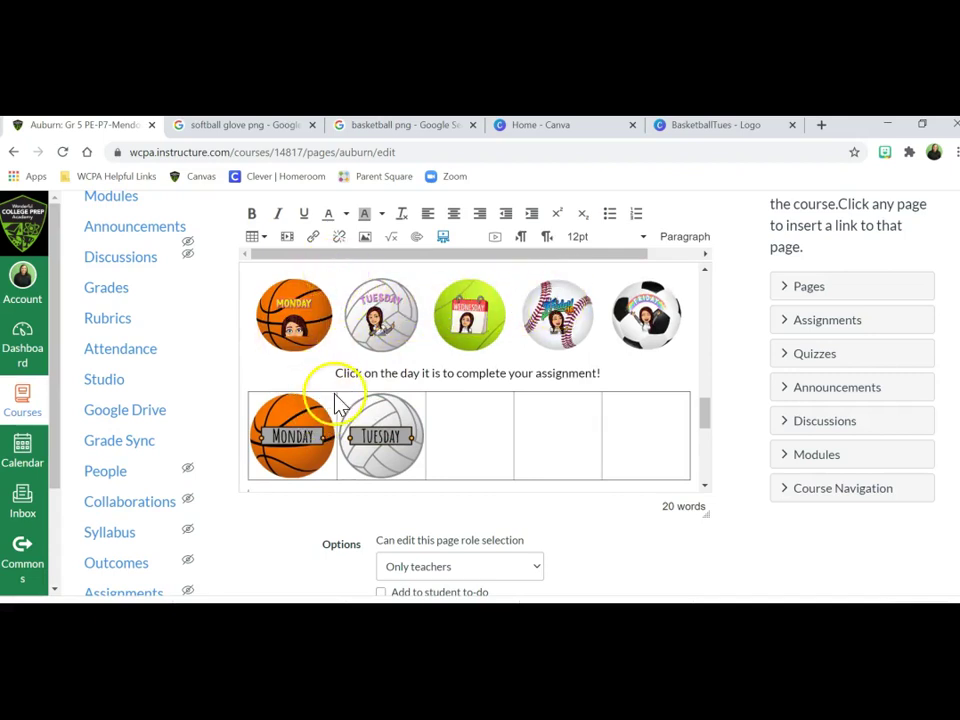
pyautogui.click(252, 396)
pyautogui.click(435, 431)
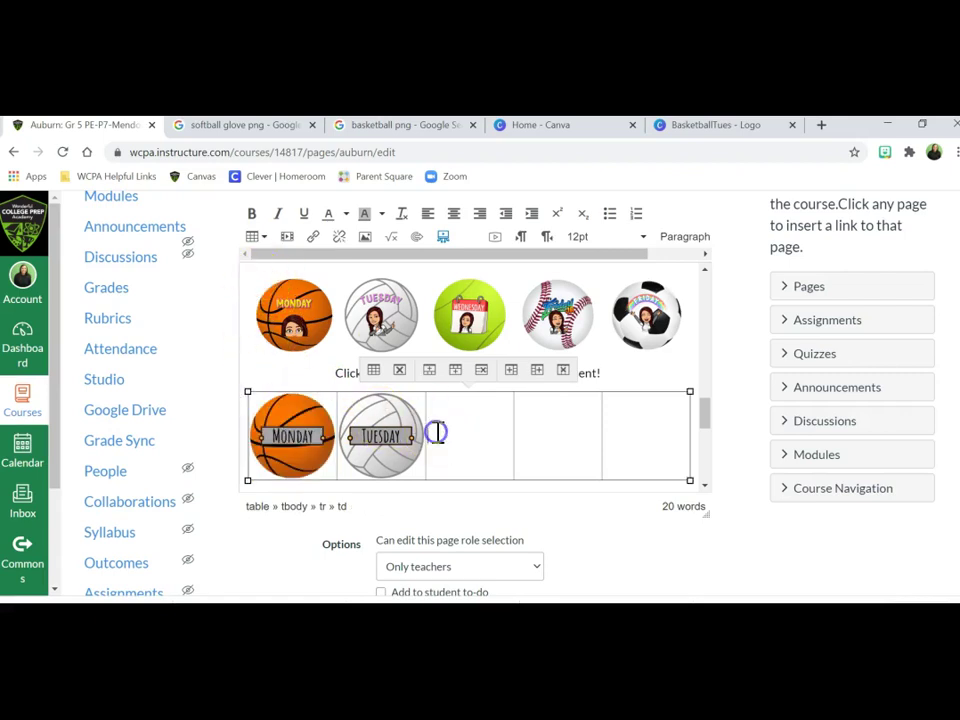
pyautogui.click(263, 238)
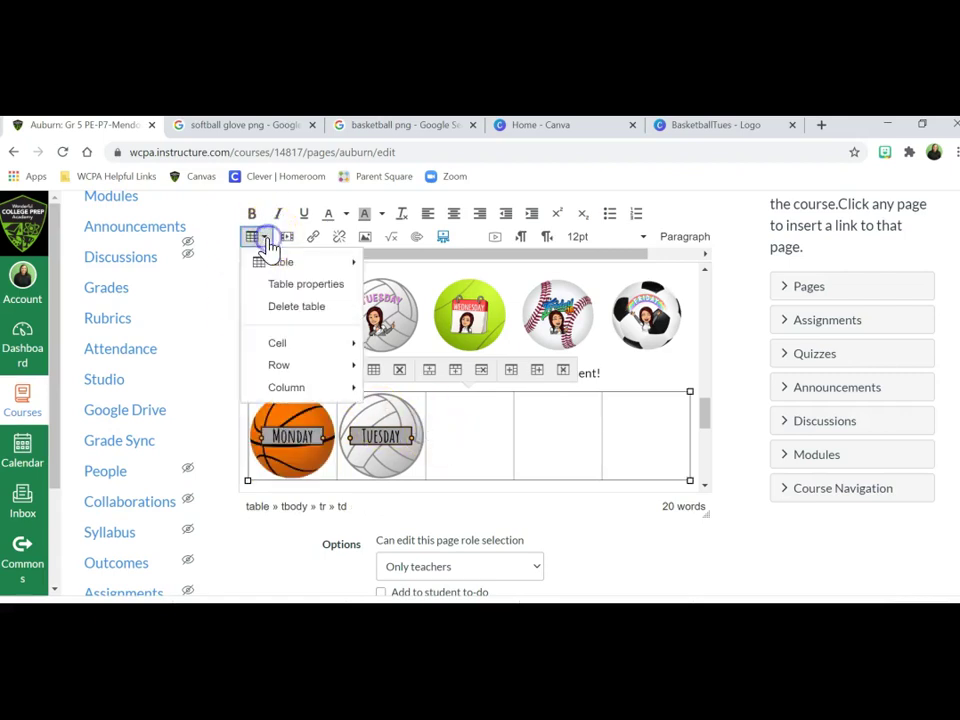
pyautogui.click(289, 290)
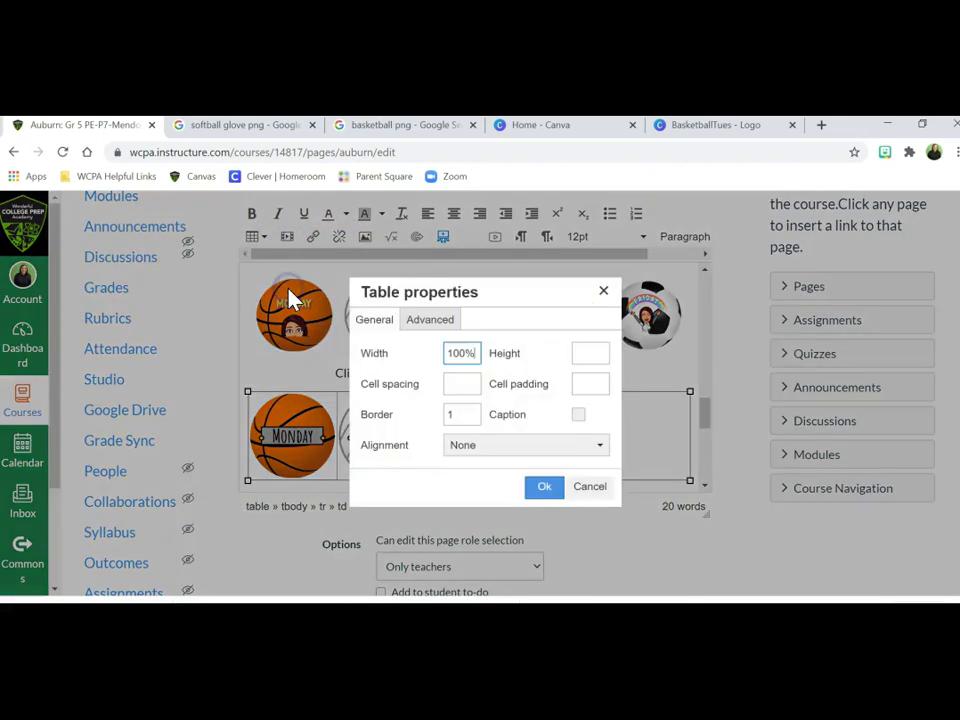
pyautogui.click(444, 325)
pyautogui.click(568, 384)
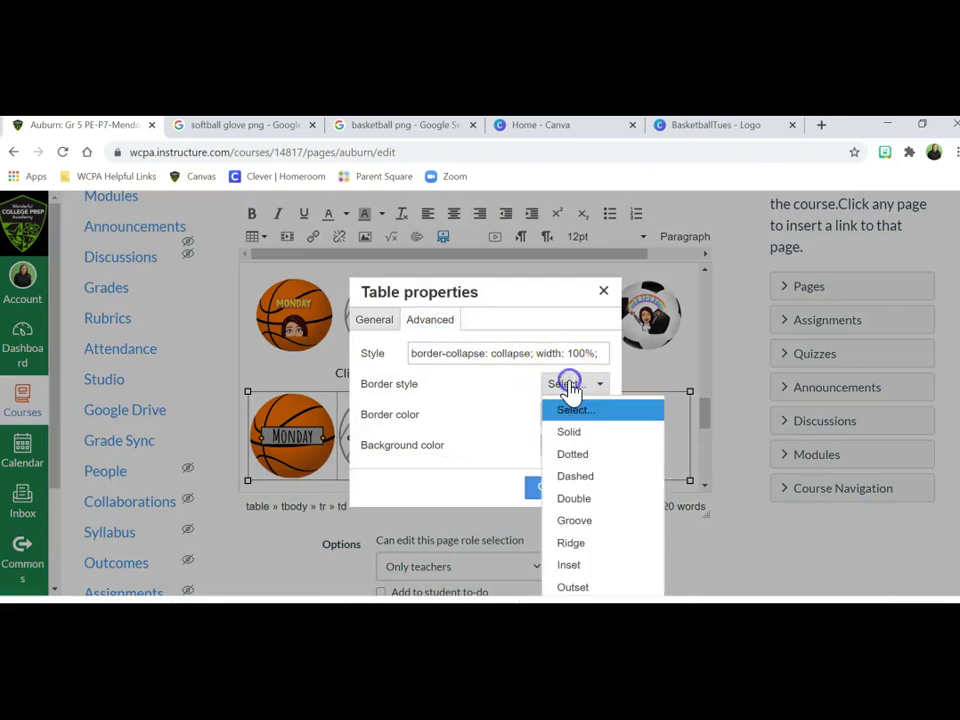
pyautogui.click(566, 477)
pyautogui.click(559, 413)
pyautogui.write('white')
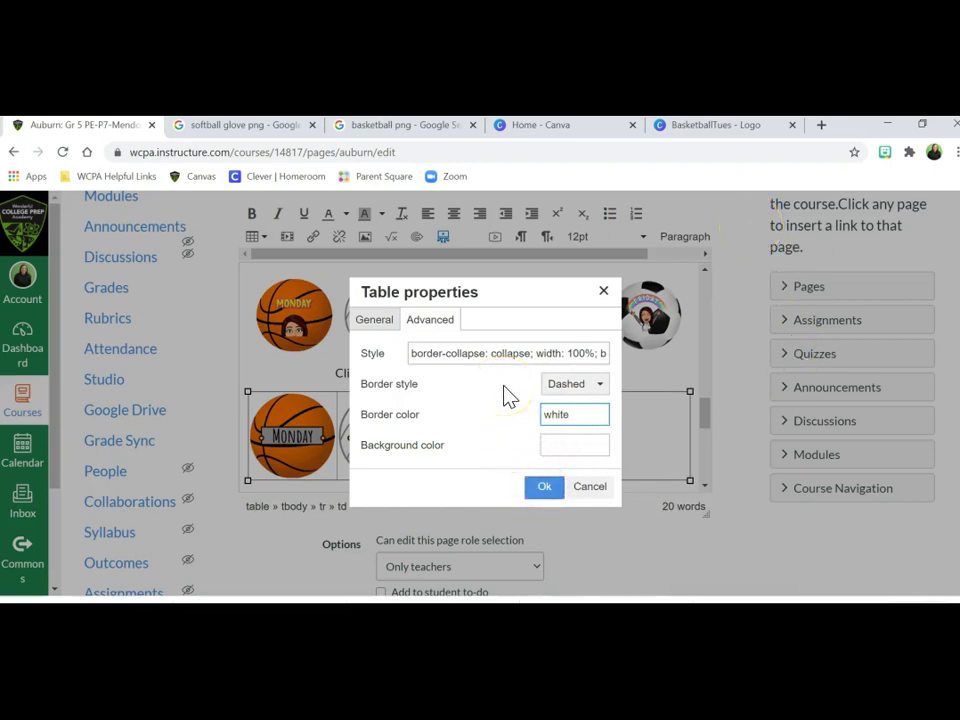
pyautogui.click(537, 500)
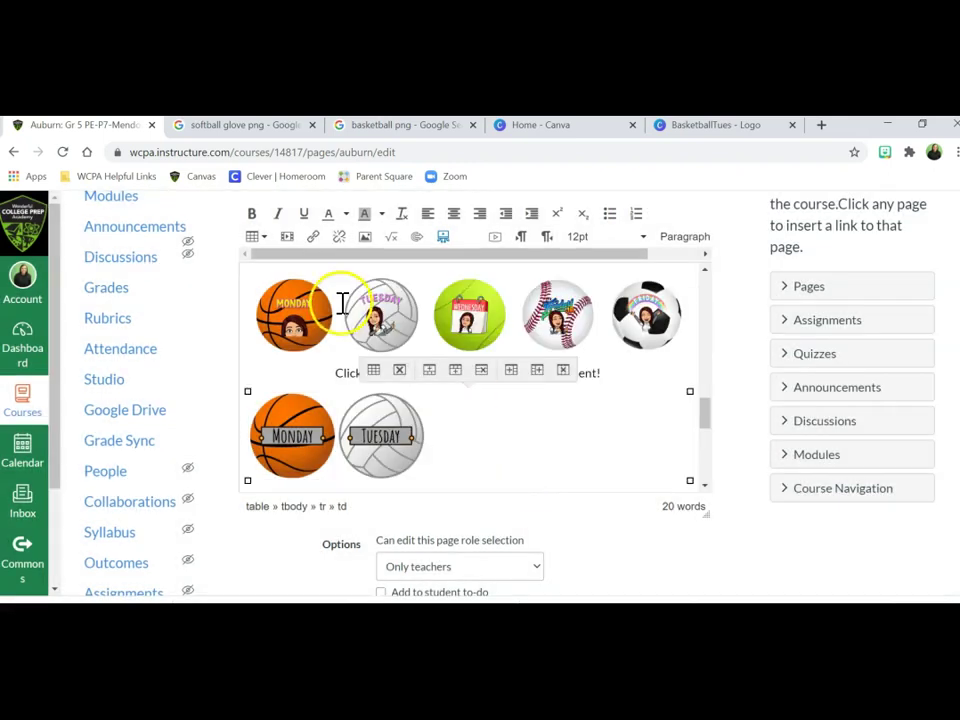
# Step: Save the Auburn page and test the link on the grey-labelled Monday basketball
pyautogui.scroll(-1, 343, 368)
pyautogui.click(476, 420)
pyautogui.scroll(-2, 455, 360)
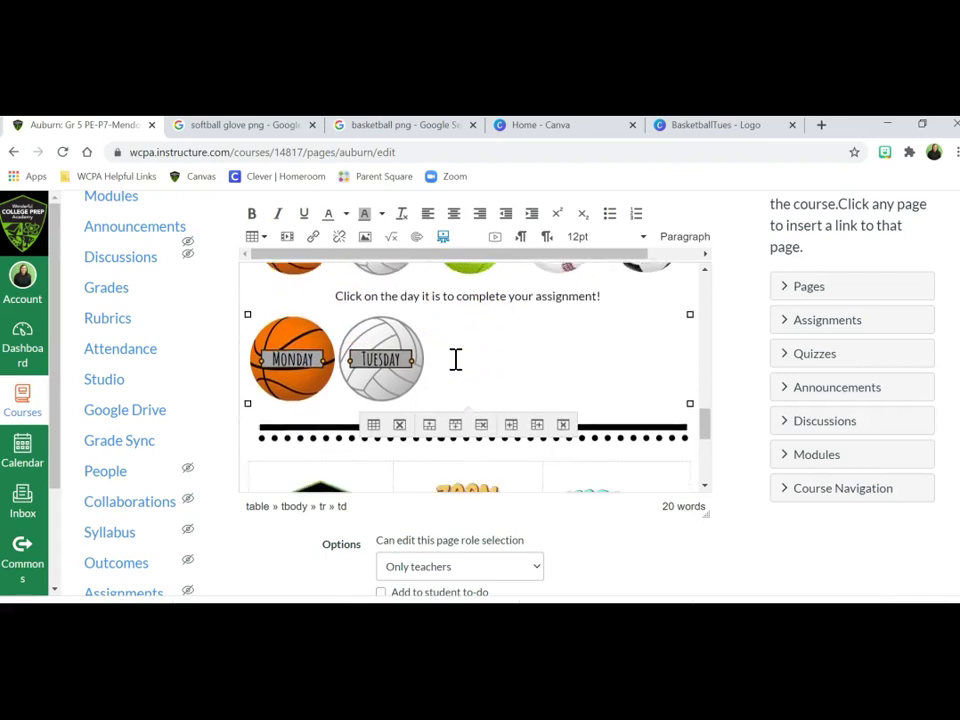
pyautogui.scroll(-2, 602, 545)
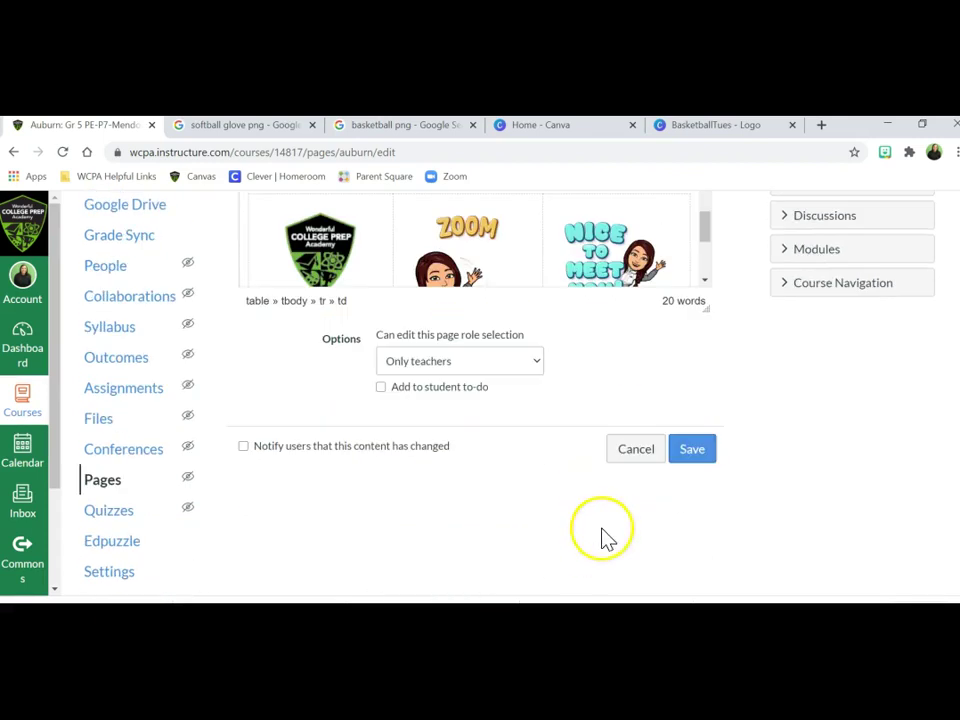
pyautogui.click(694, 447)
pyautogui.scroll(-10, 491, 401)
pyautogui.scroll(-2, 491, 401)
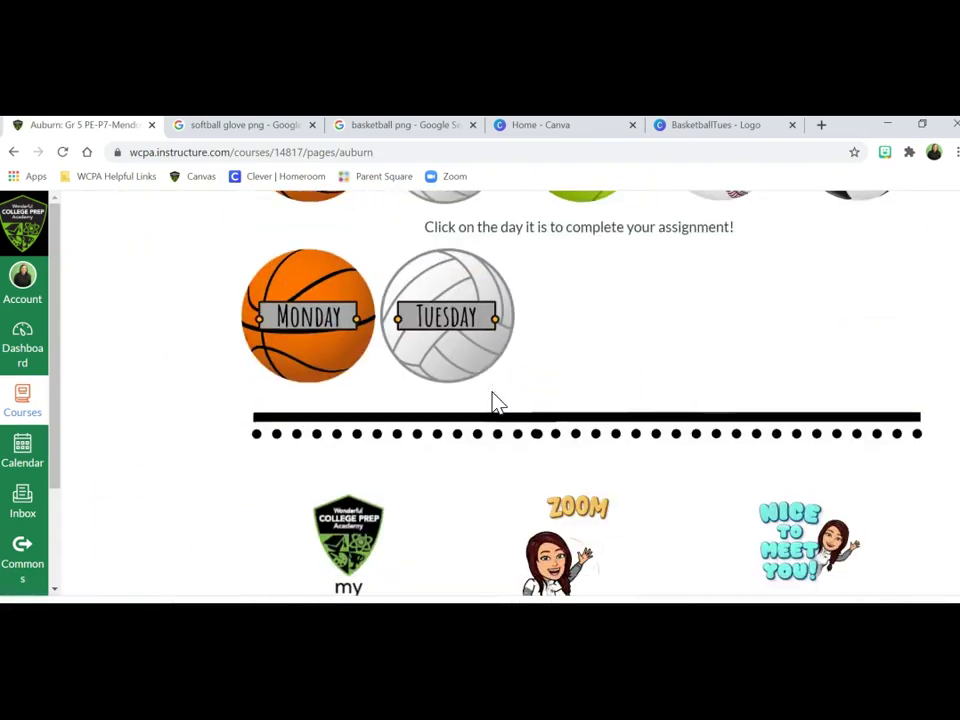
pyautogui.click(266, 344)
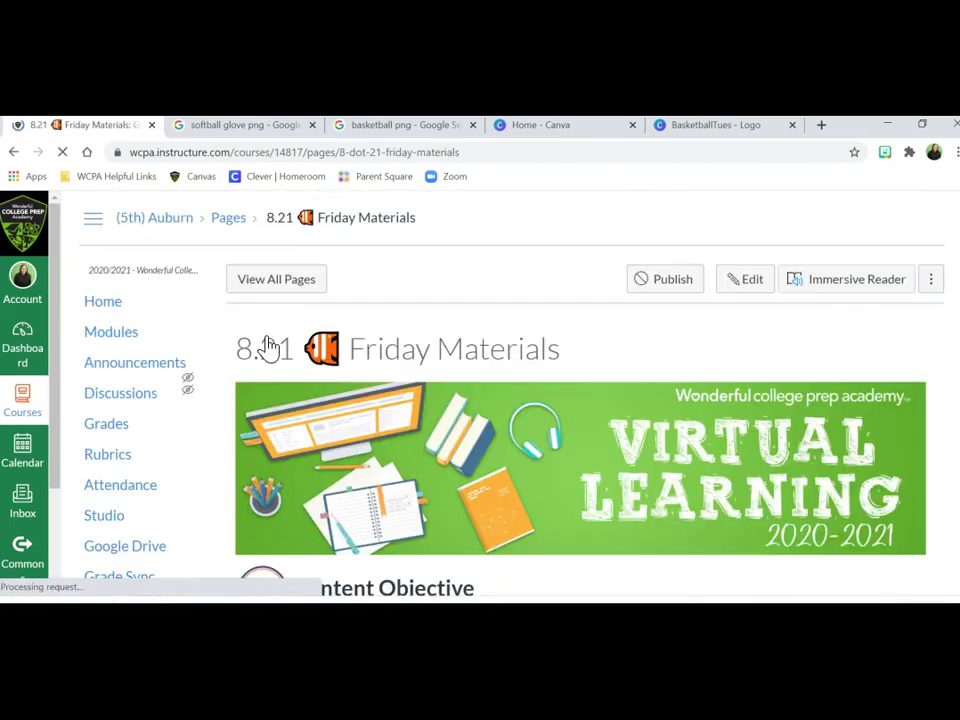
# Step: Return to the course home page and open it for editing
pyautogui.click(102, 302)
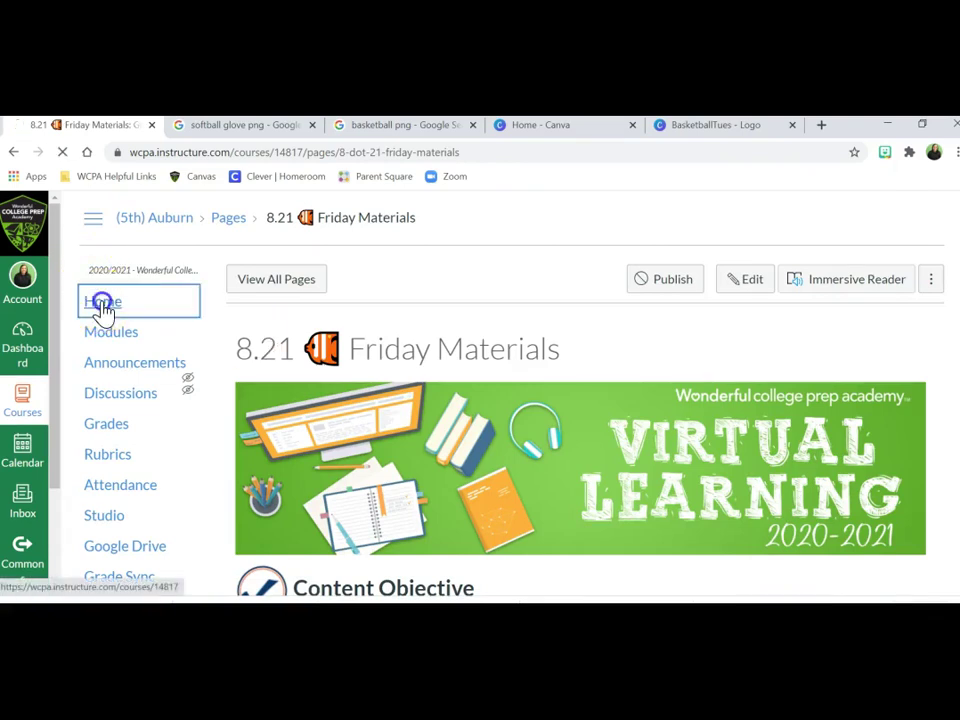
pyautogui.click(663, 284)
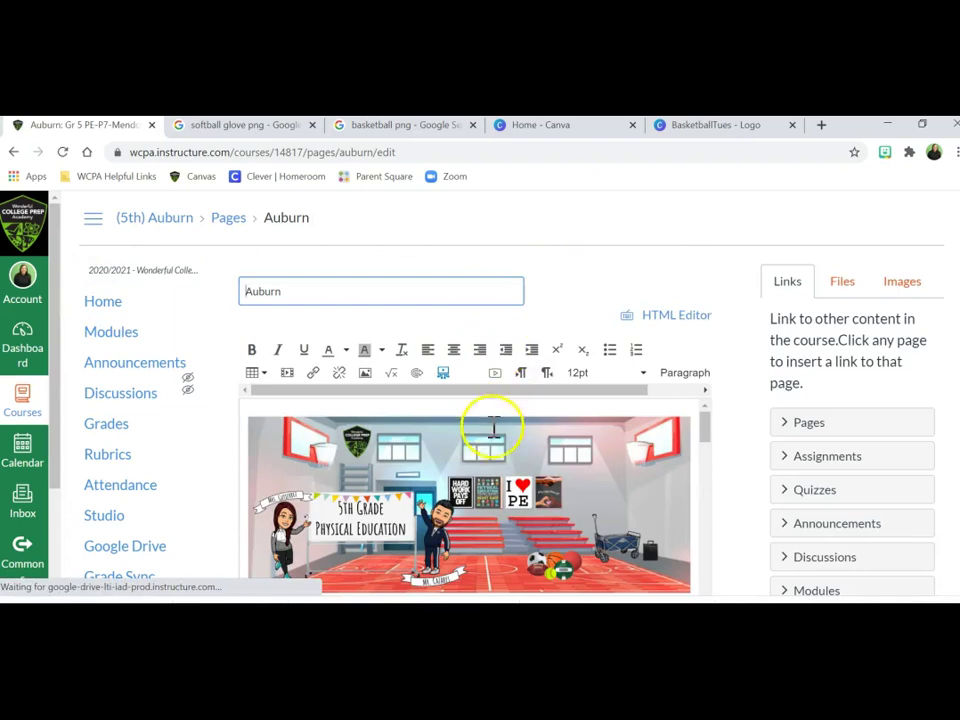
pyautogui.scroll(-2, 489, 418)
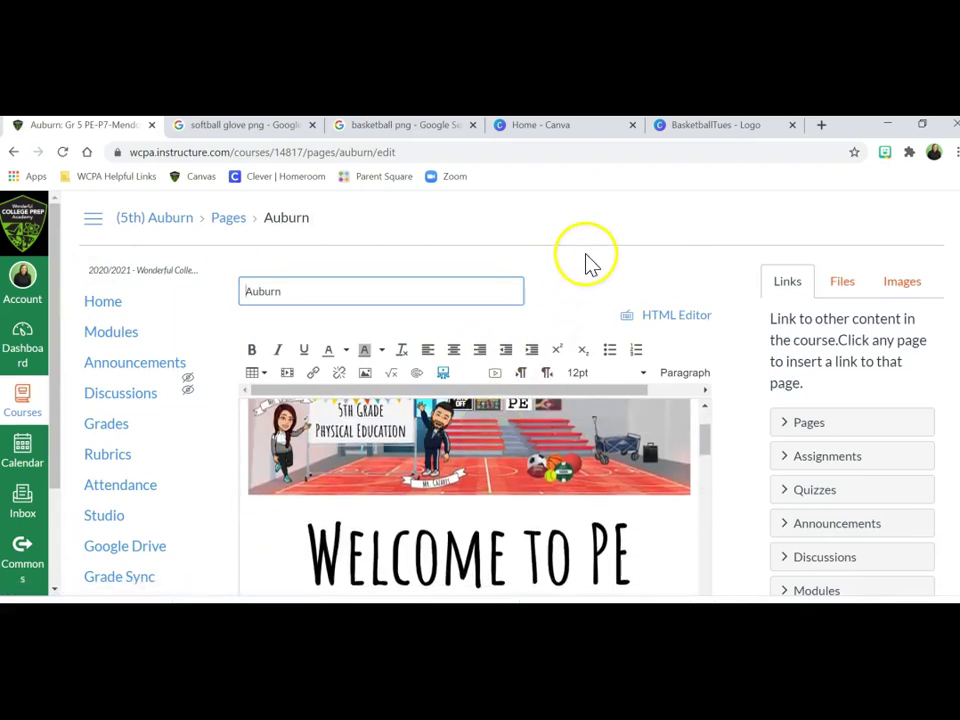
pyautogui.scroll(-1, 587, 264)
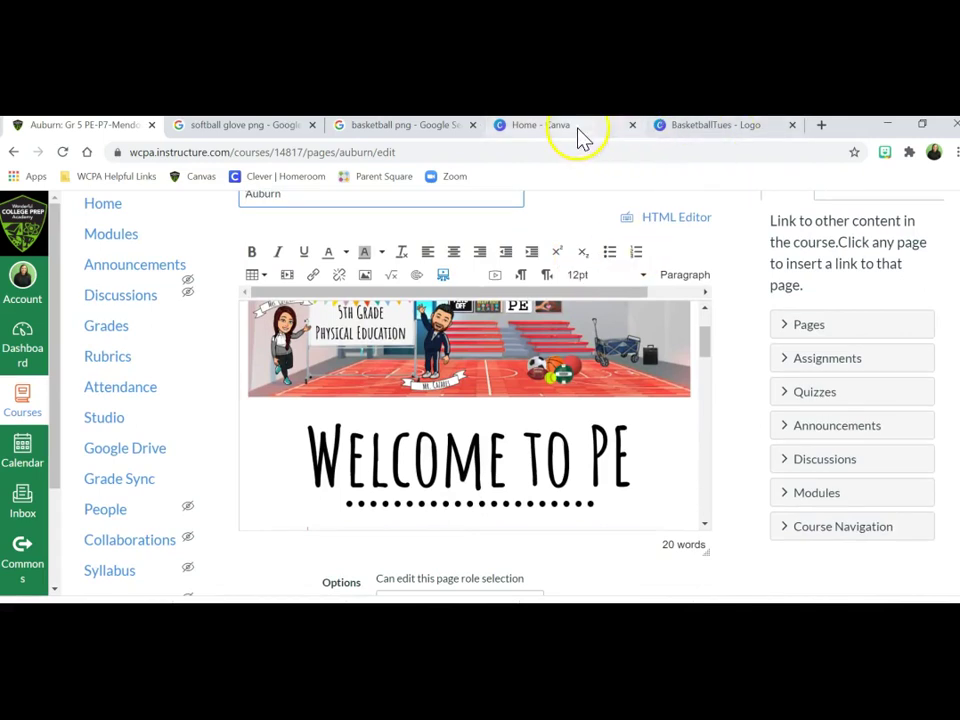
# Step: Switch to the BasketballTues design in Canva, search photos for "basket ball" and add the first basketball photo
pyautogui.click(670, 127)
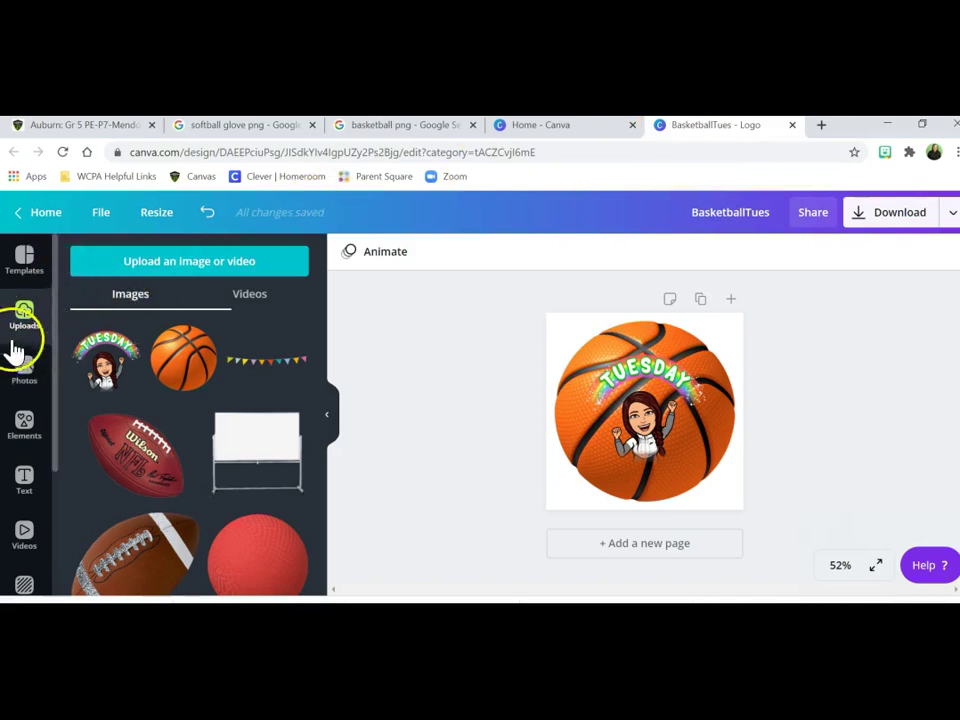
pyautogui.click(22, 372)
pyautogui.scroll(-2, 162, 396)
pyautogui.scroll(2, 162, 396)
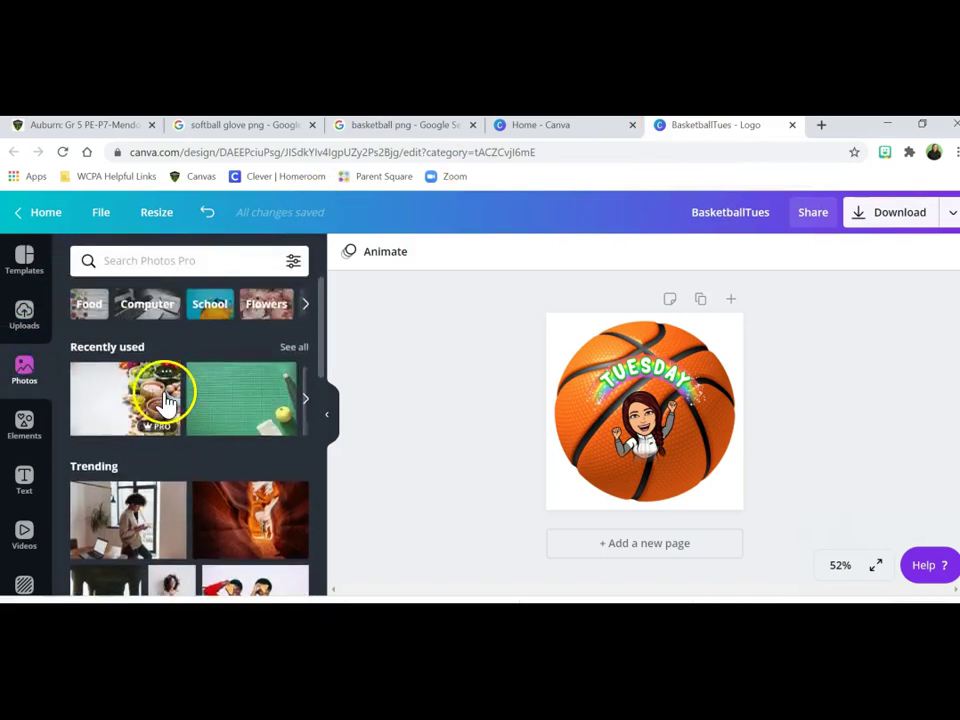
pyautogui.click(162, 262)
pyautogui.write('bask')
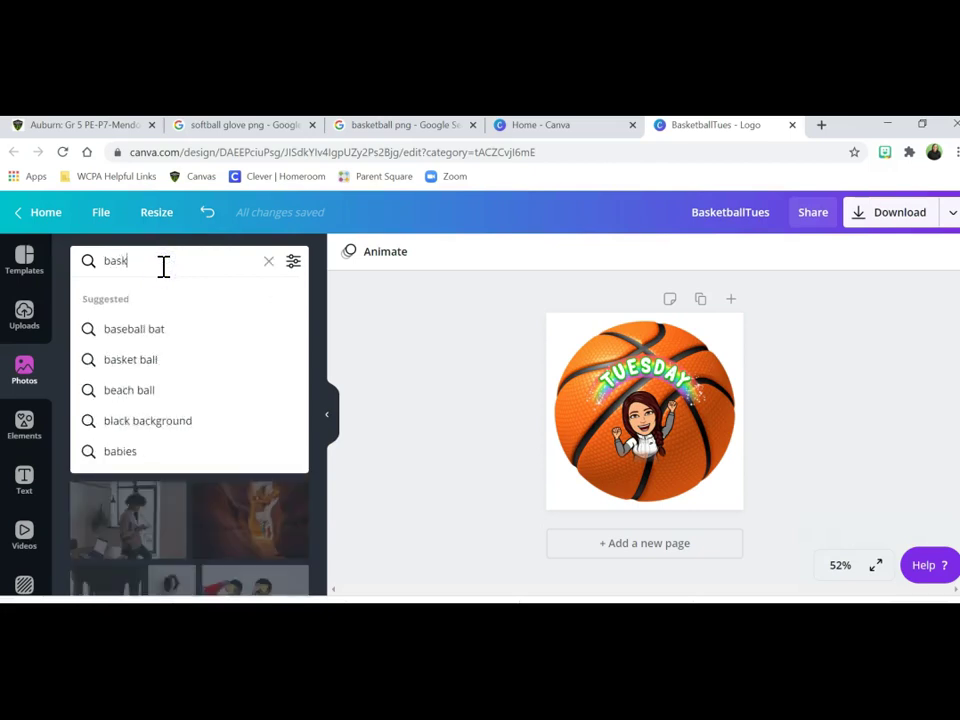
pyautogui.click(130, 360)
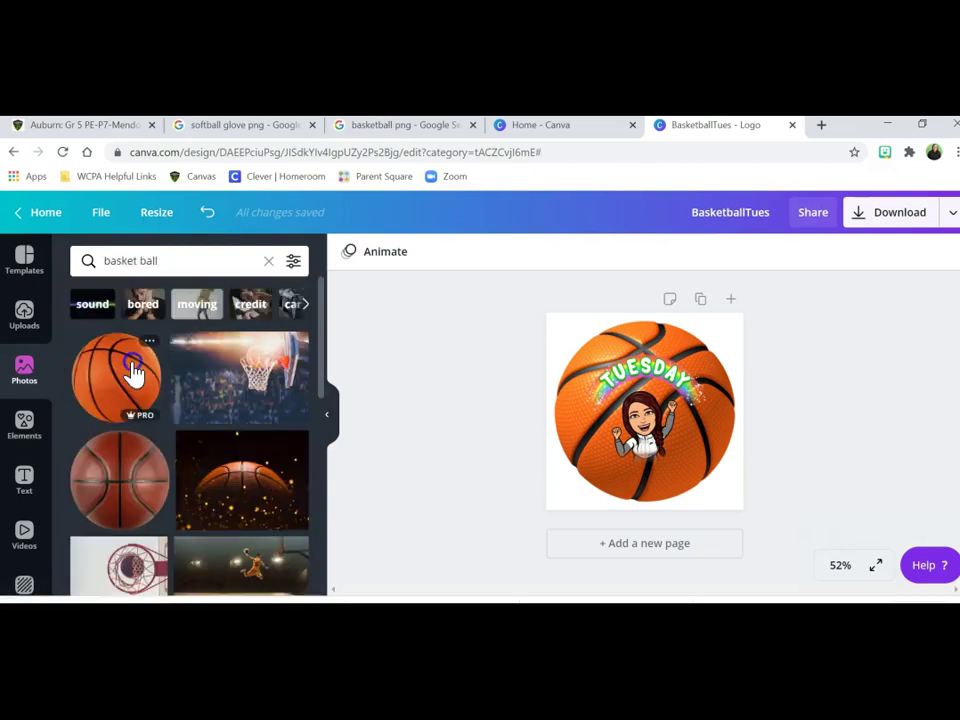
pyautogui.click(133, 370)
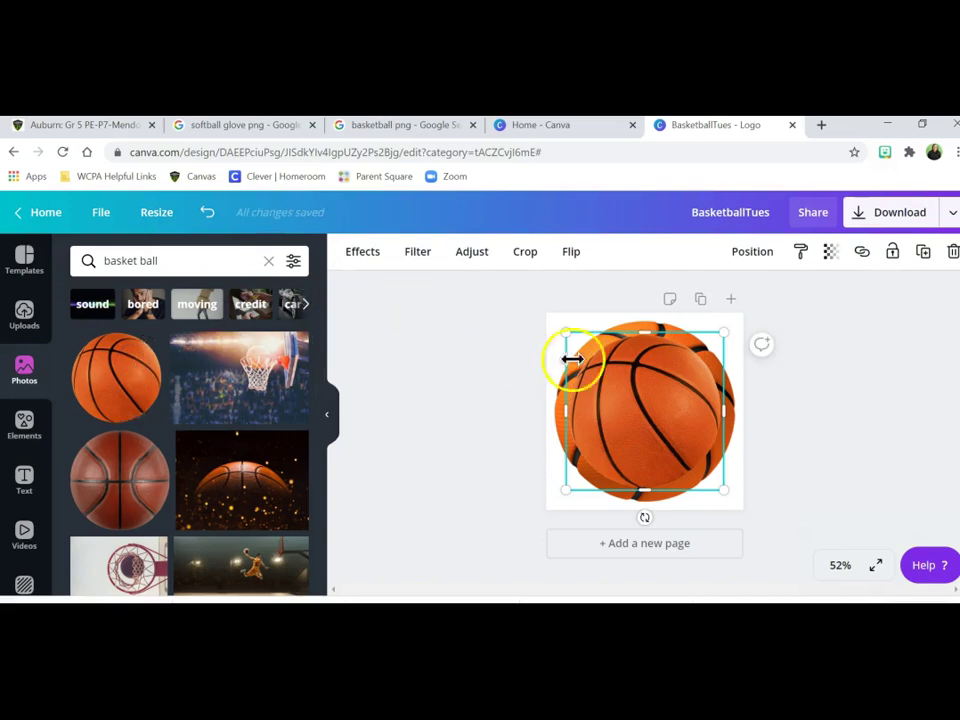
# Step: Delete the Tuesday Bitmoji and the original basketball, moving the newly added basketball out of the way and back
pyautogui.moveTo(617, 392); pyautogui.dragTo(531, 392)
pyautogui.press('Delete')
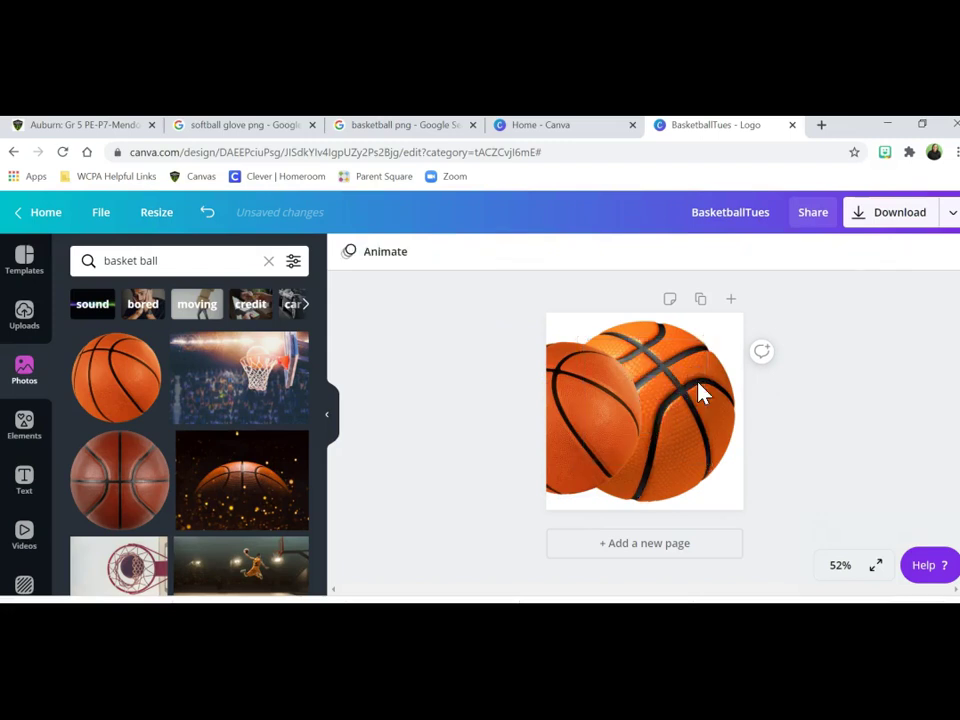
pyautogui.click(698, 390)
pyautogui.press('Delete')
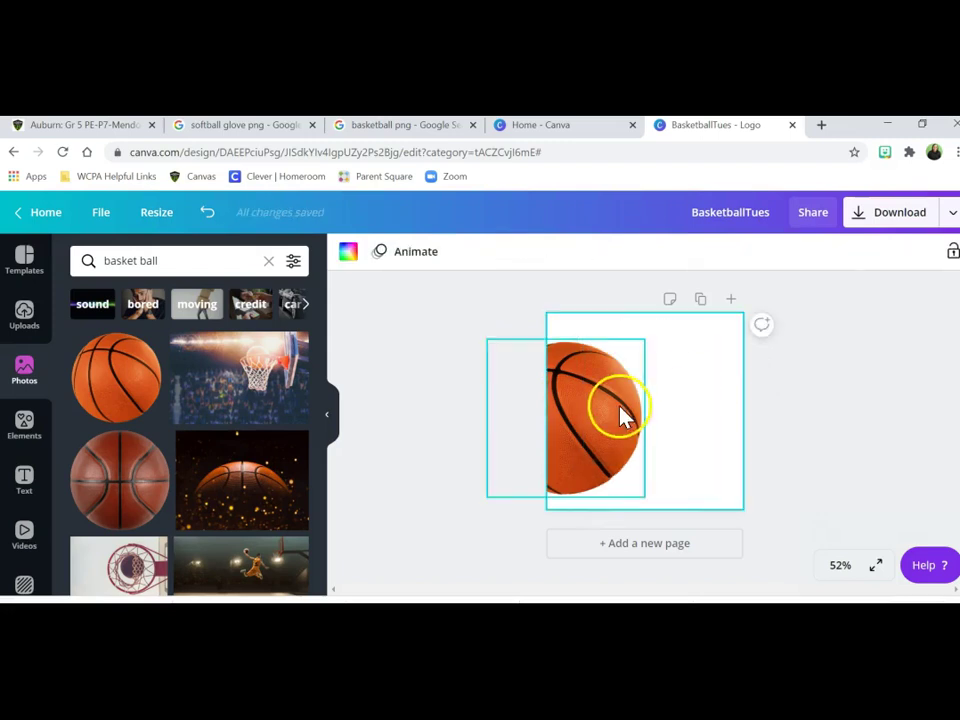
pyautogui.moveTo(621, 414); pyautogui.dragTo(679, 405)
# Step: Look through the photo results and the Elements library, and delete the remaining basketball from the design
pyautogui.scroll(-2, 207, 428)
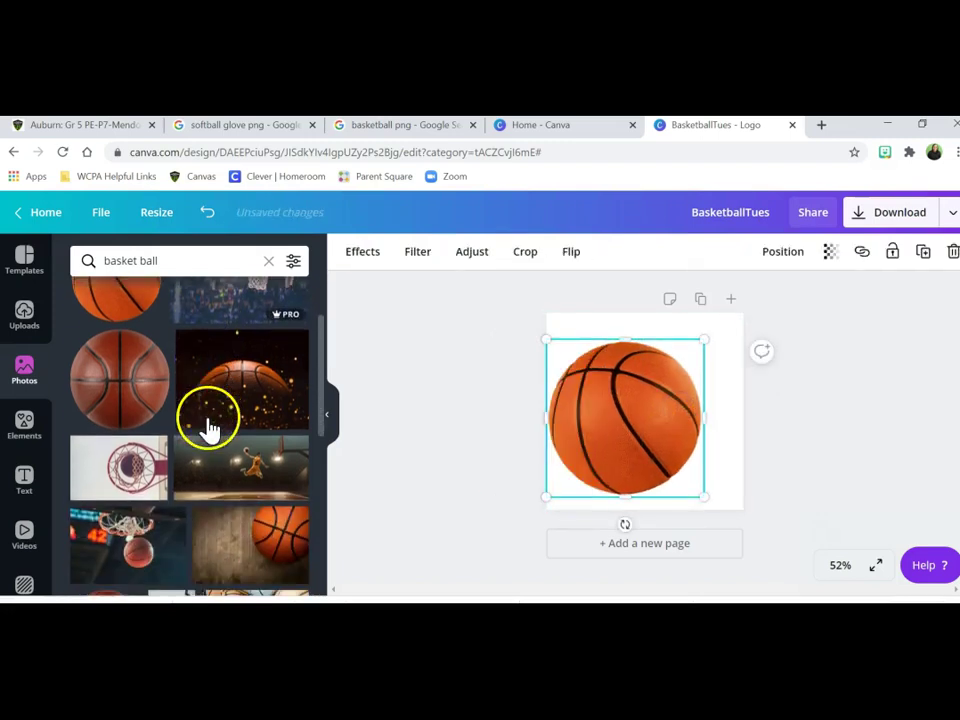
pyautogui.click(24, 422)
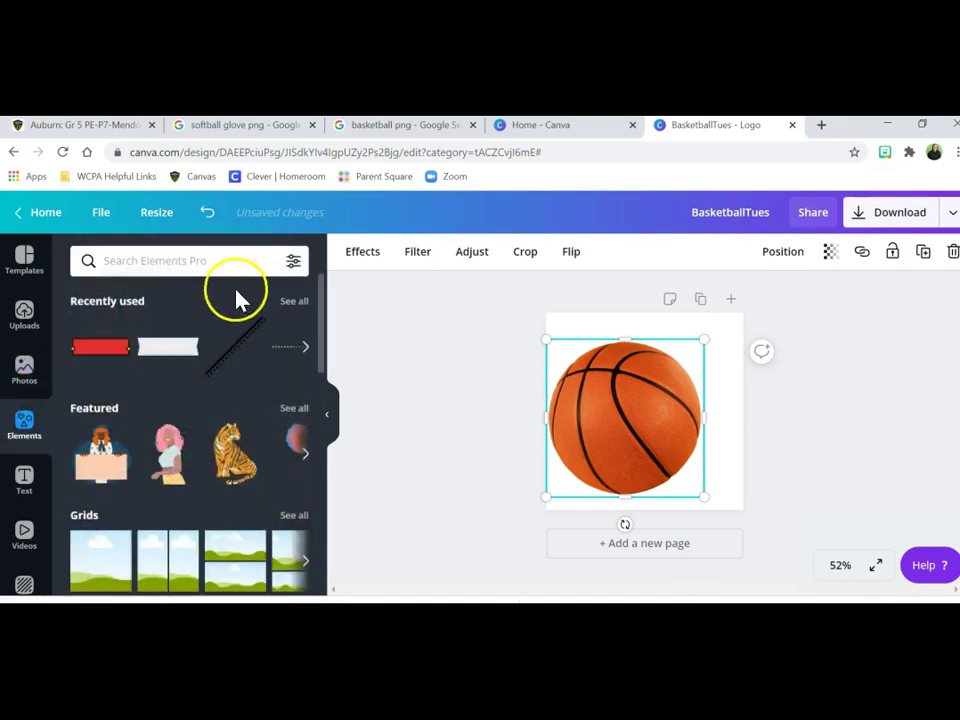
pyautogui.scroll(-1, 47, 485)
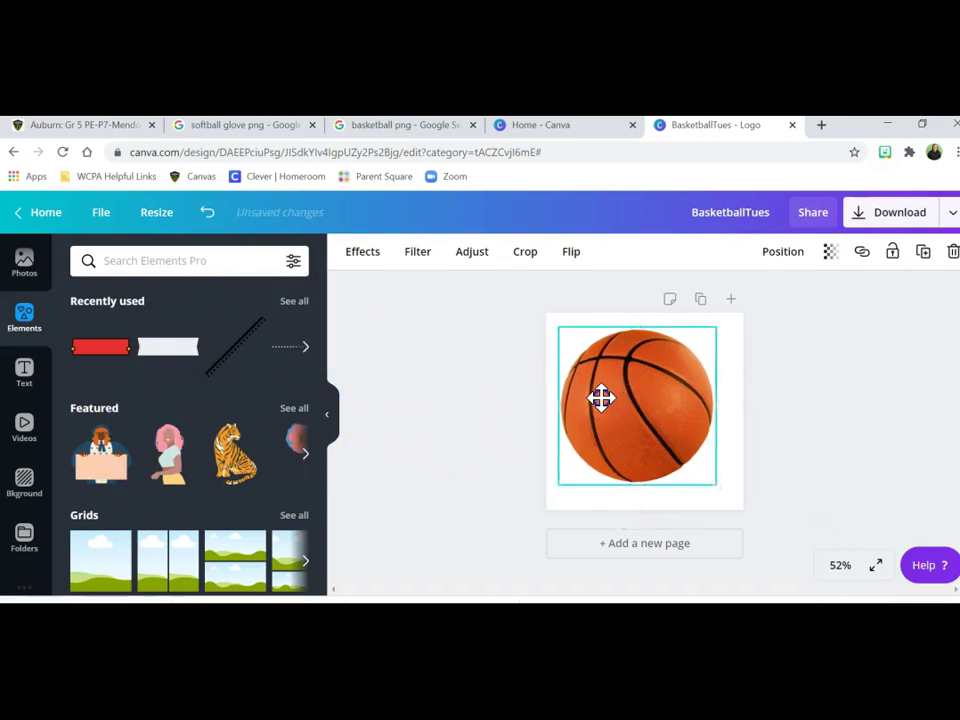
pyautogui.press('Delete')
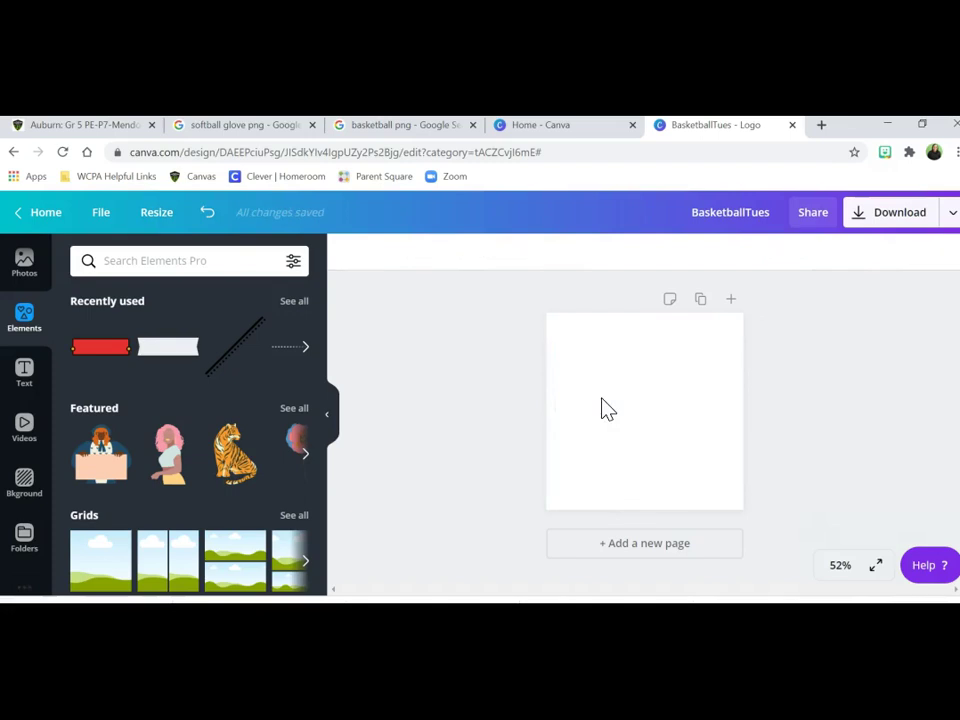
# Step: Switch to the "basketball png" Google image search and preview the Pngtree basketball with the checkered background
pyautogui.click(90, 124)
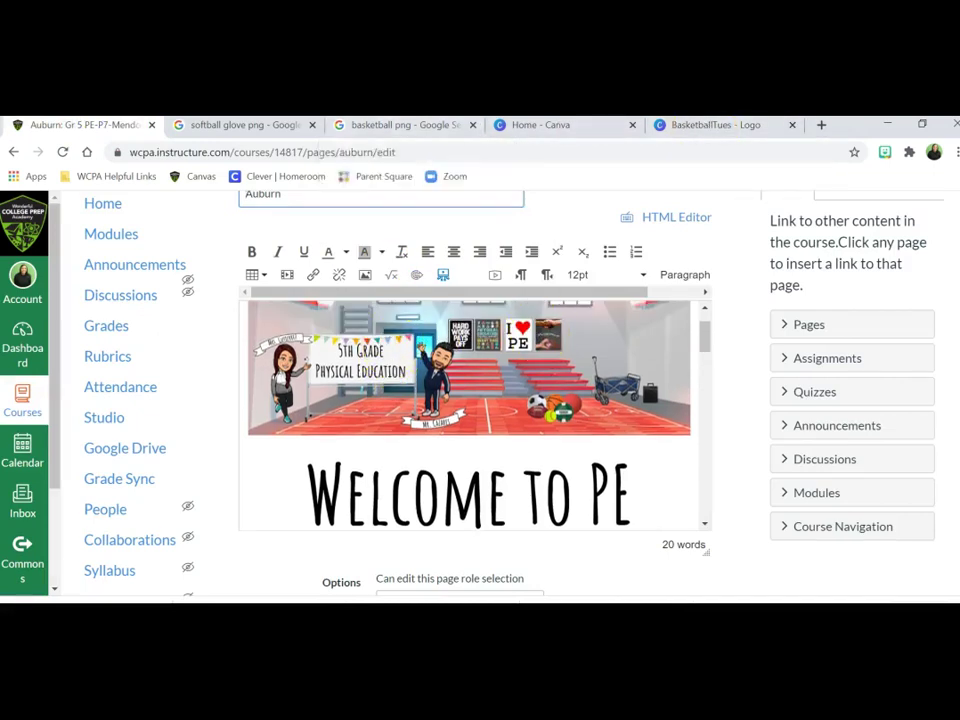
pyautogui.click(386, 128)
pyautogui.click(530, 438)
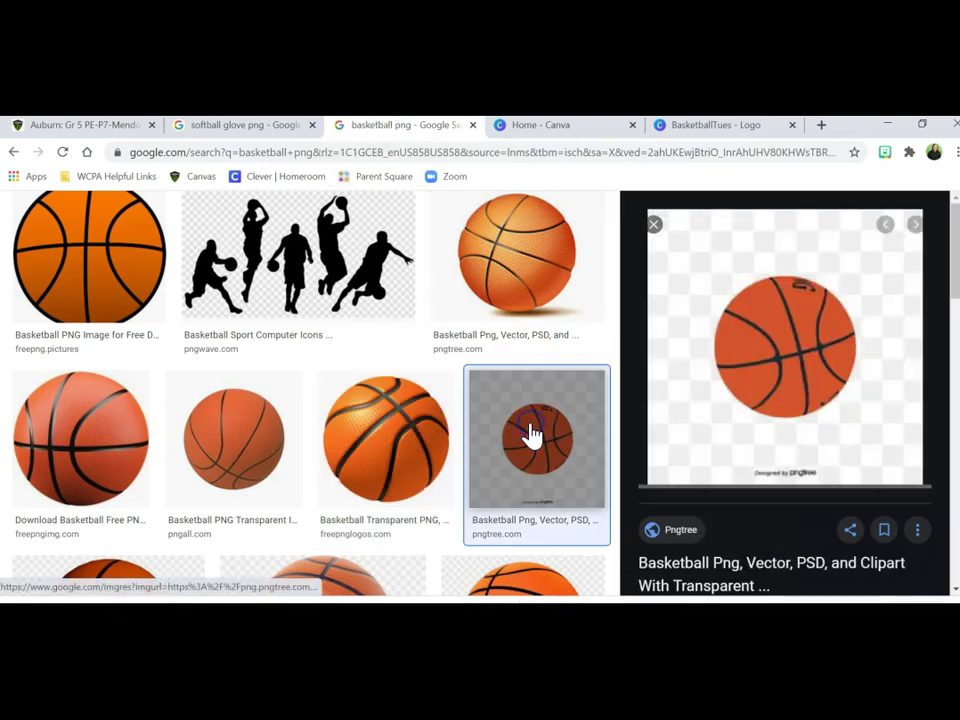